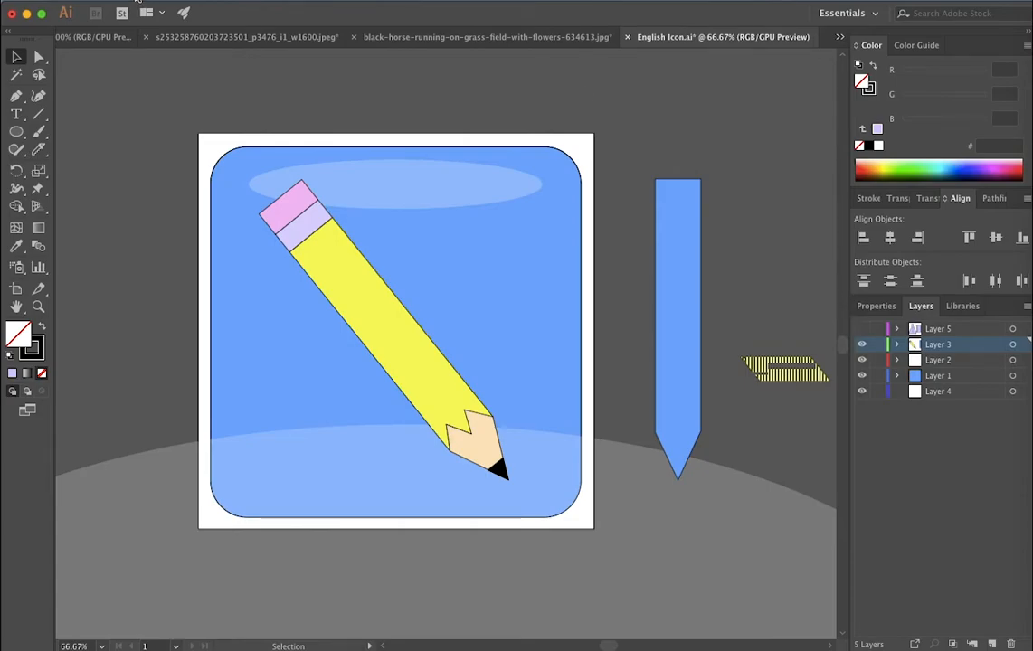
Create a new document 800 px wide and 800 px high
left_click(138, 2)
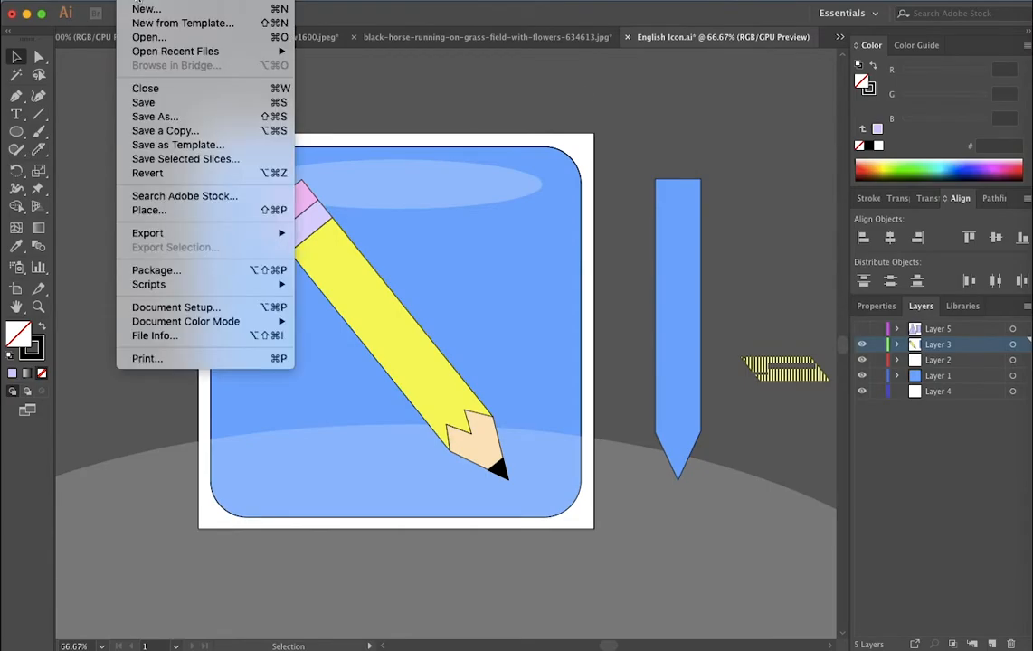
left_click(137, 9)
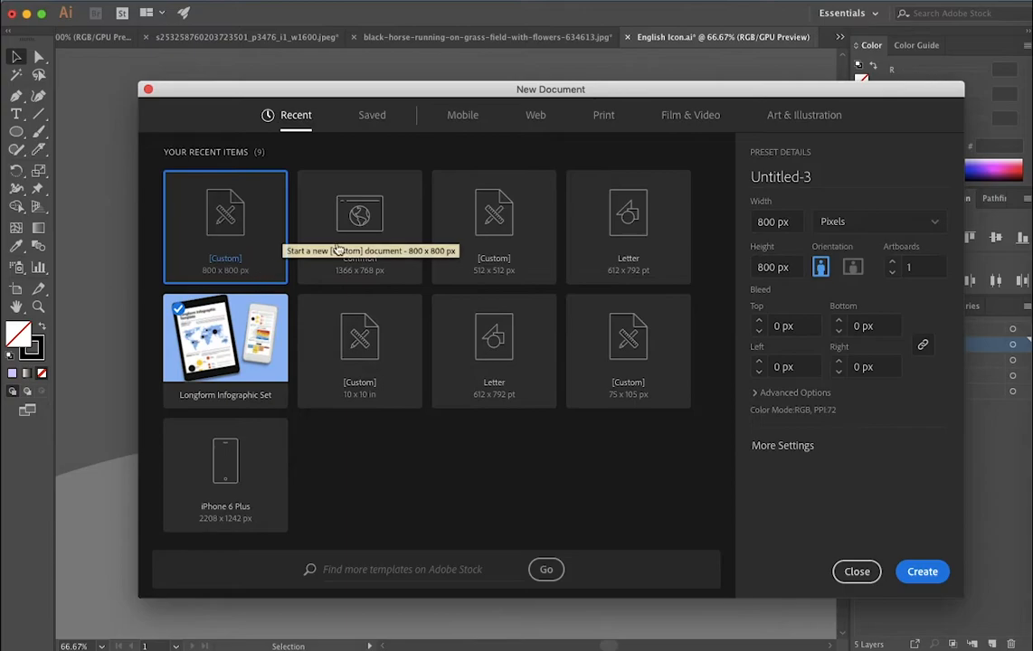
left_click_drag(794, 222, 743, 224)
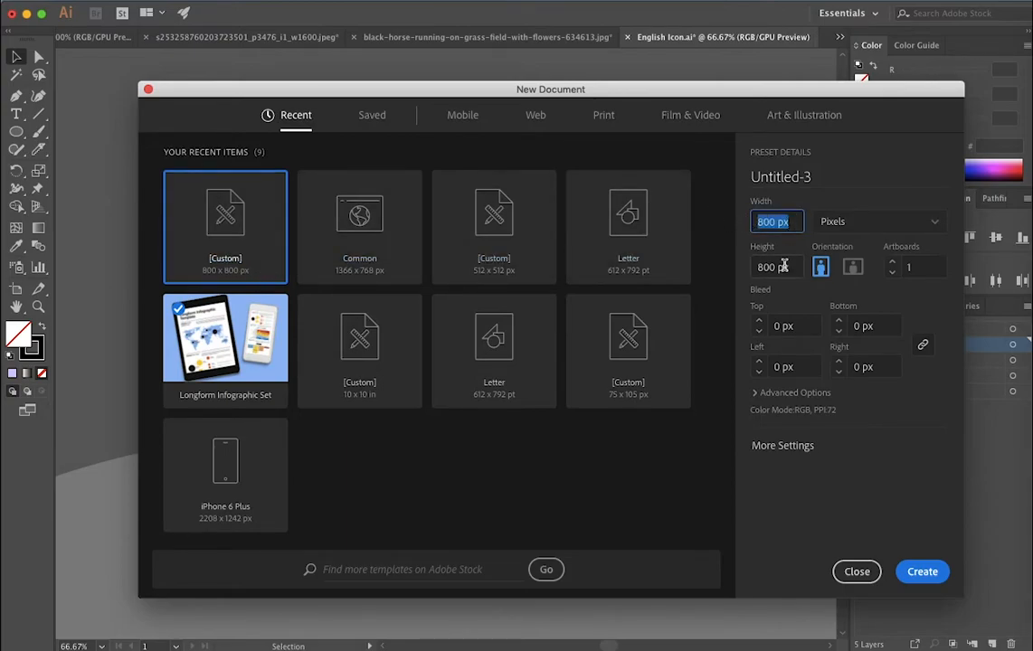
left_click(919, 574)
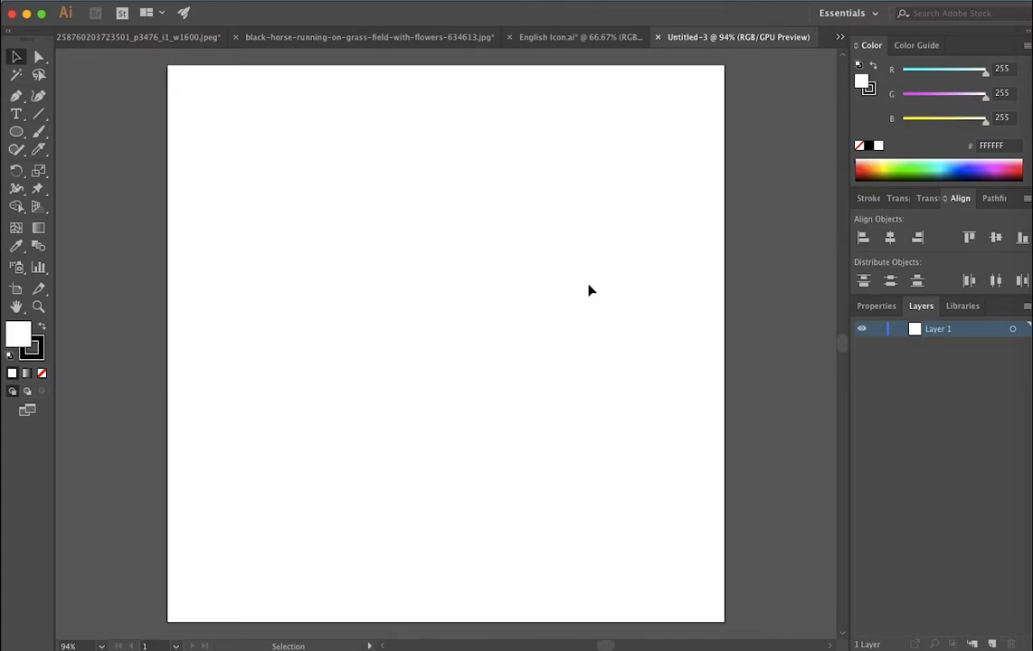
Create a 750 × 750 px rounded rectangle with a 75 px corner radius and move it to about the artboard's centre
left_click(17, 132)
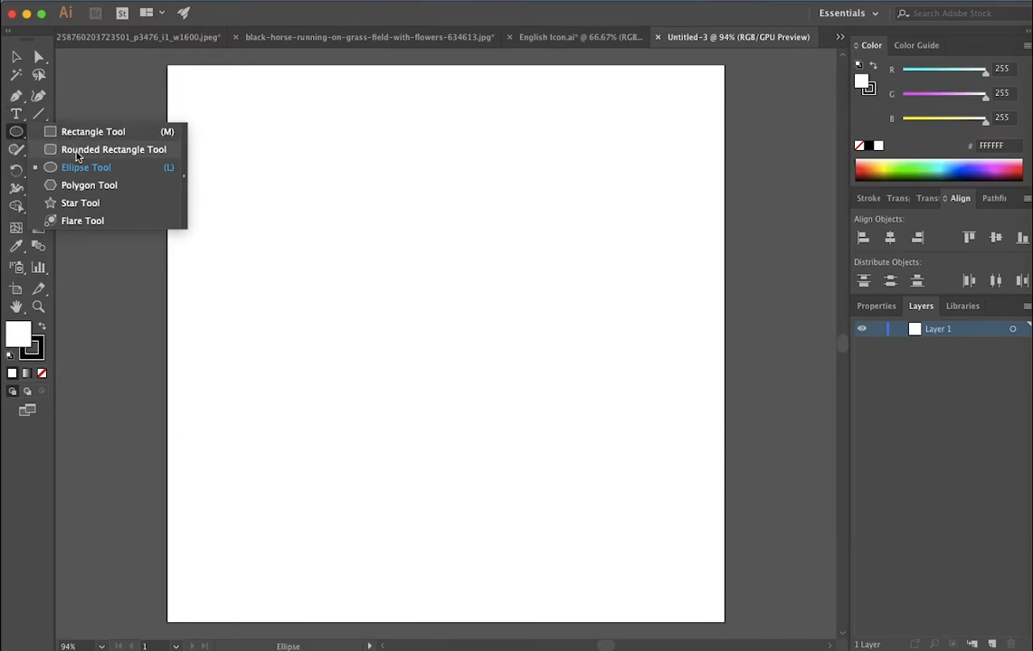
left_click(100, 150)
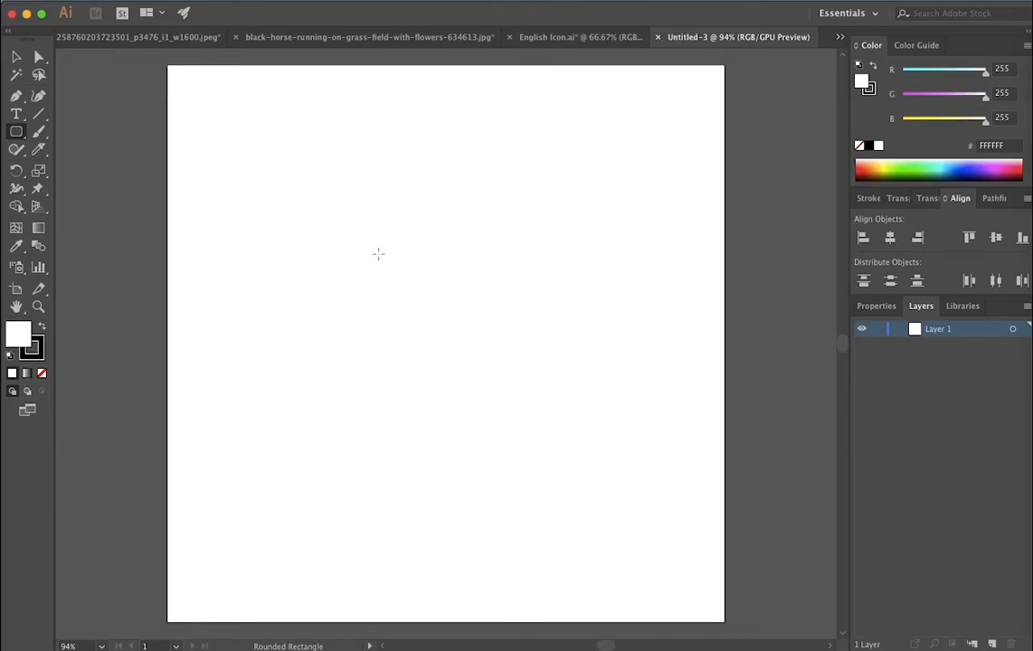
left_click(389, 268)
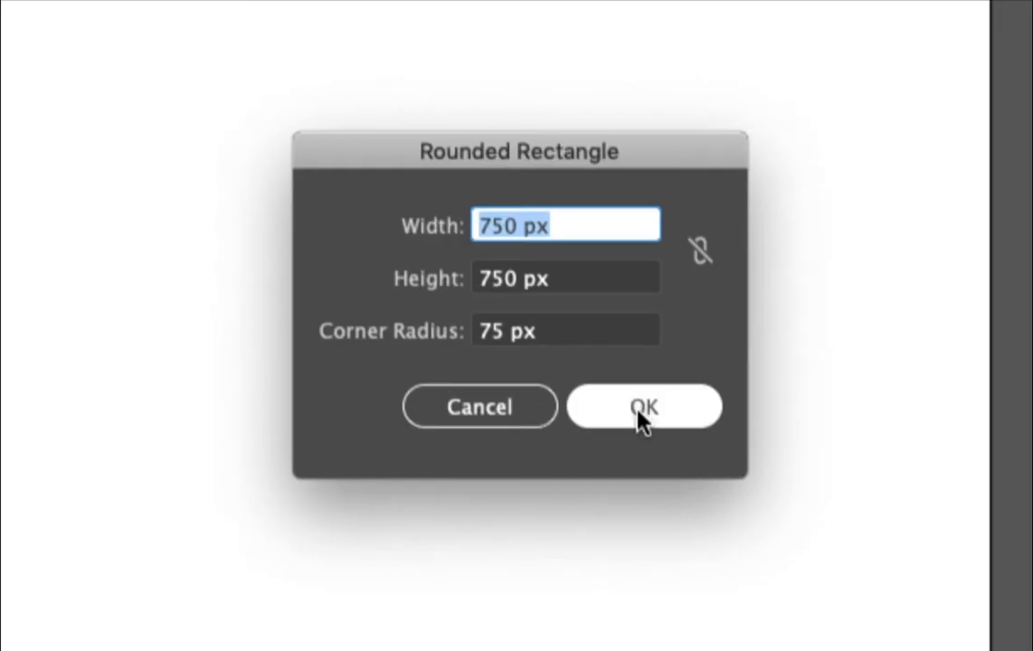
left_click(570, 372)
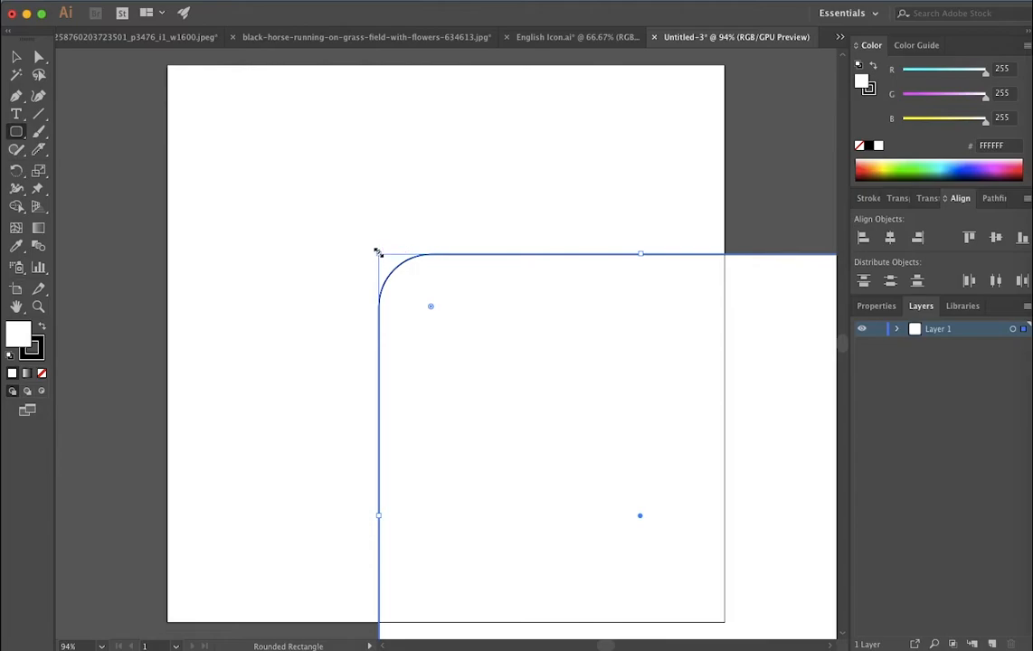
left_click(16, 57)
left_click_drag(454, 263, 265, 89)
Fill the rounded rectangle with blue 000DE9
left_click(876, 305)
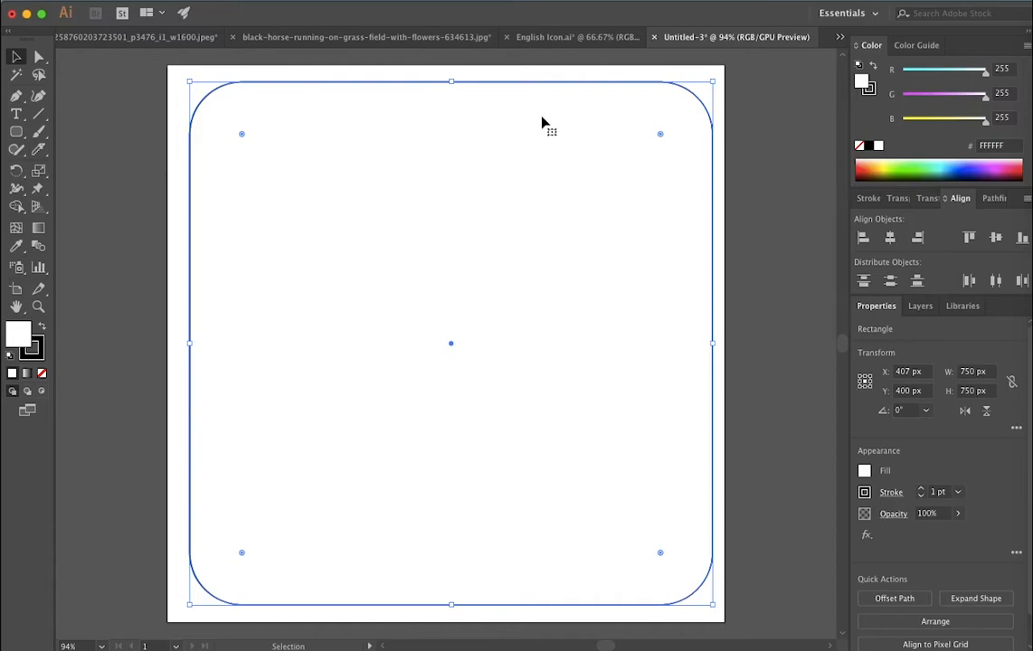
left_click(864, 471)
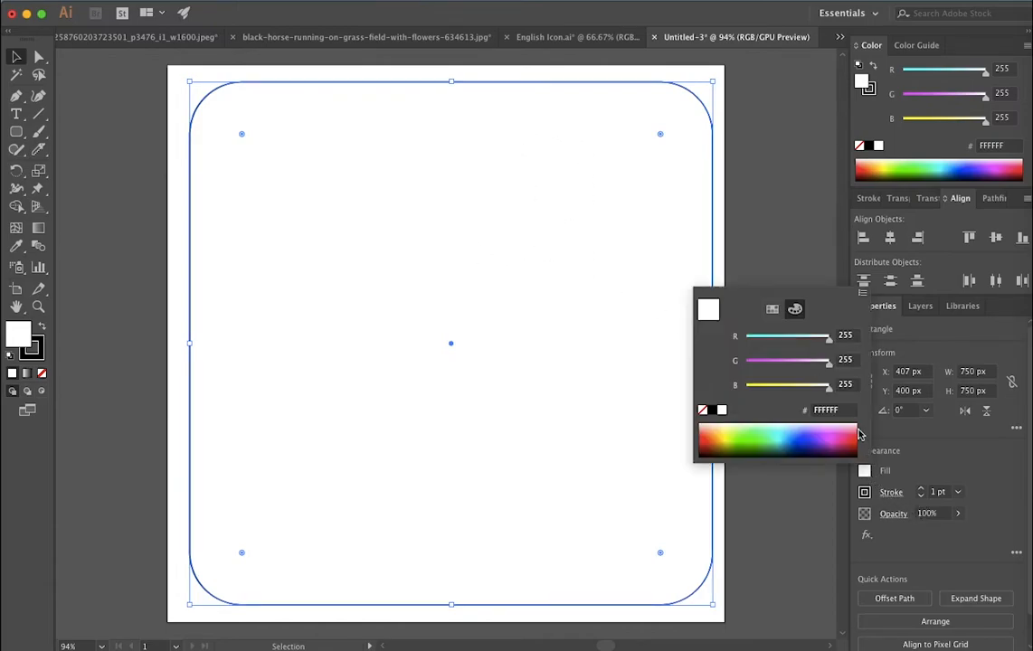
mouse_move(789, 434)
left_mouse_down()
mouse_move(821, 432)
mouse_move(798, 431)
left_mouse_up()
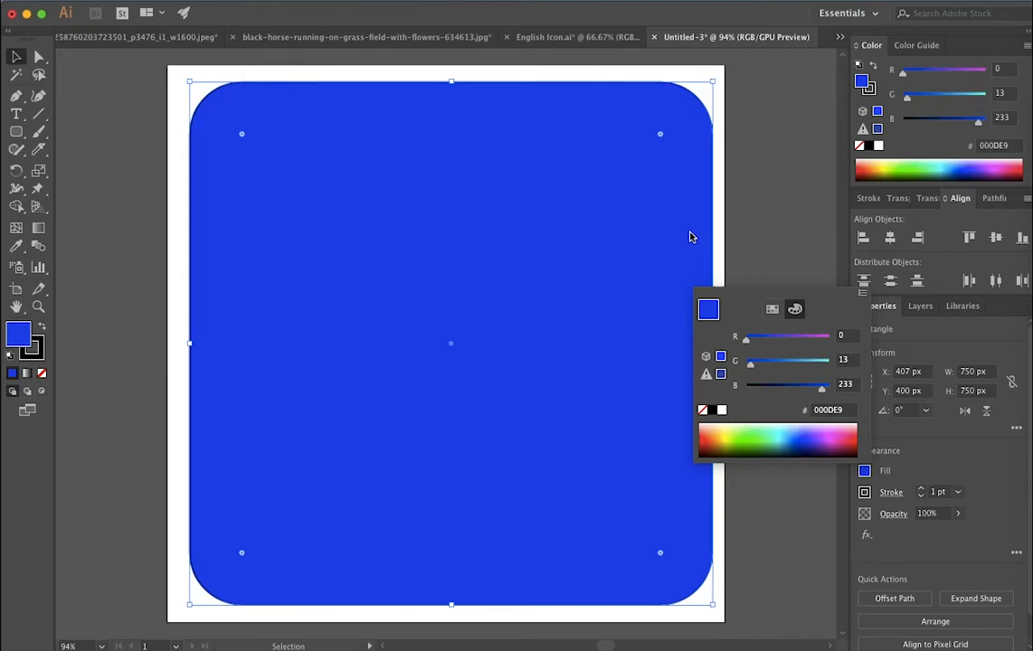
key("Escape")
Set the rounded rectangle's stroke weight to 8 pt
left_click(864, 492)
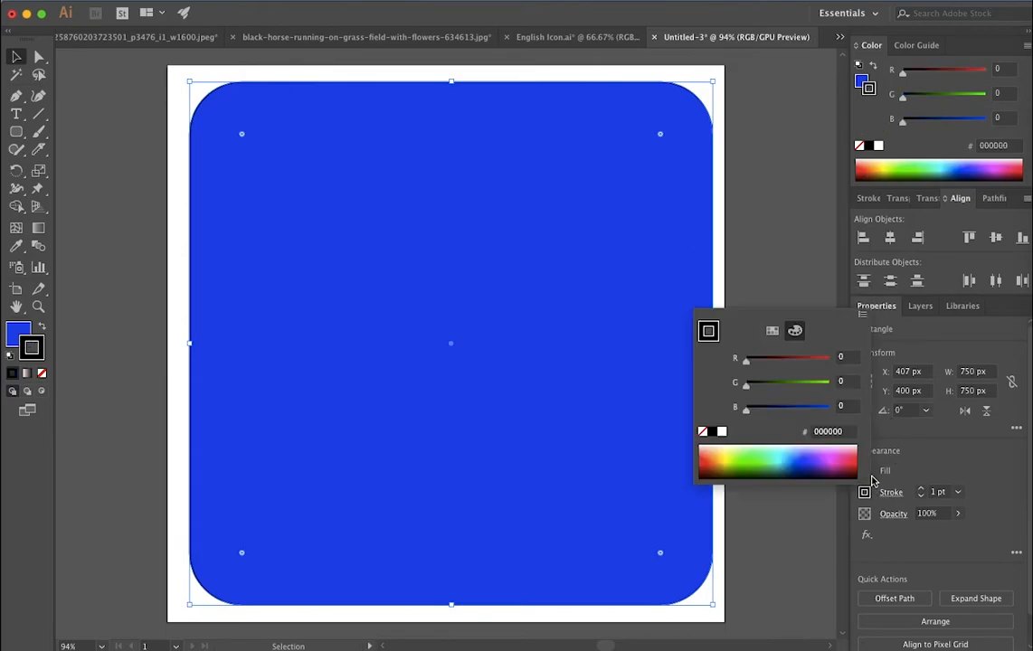
left_click(922, 490)
left_click(922, 490)
left_click(922, 490)
left_click(922, 489)
left_click(922, 489)
left_click(922, 489)
left_click(922, 489)
left_click(921, 489)
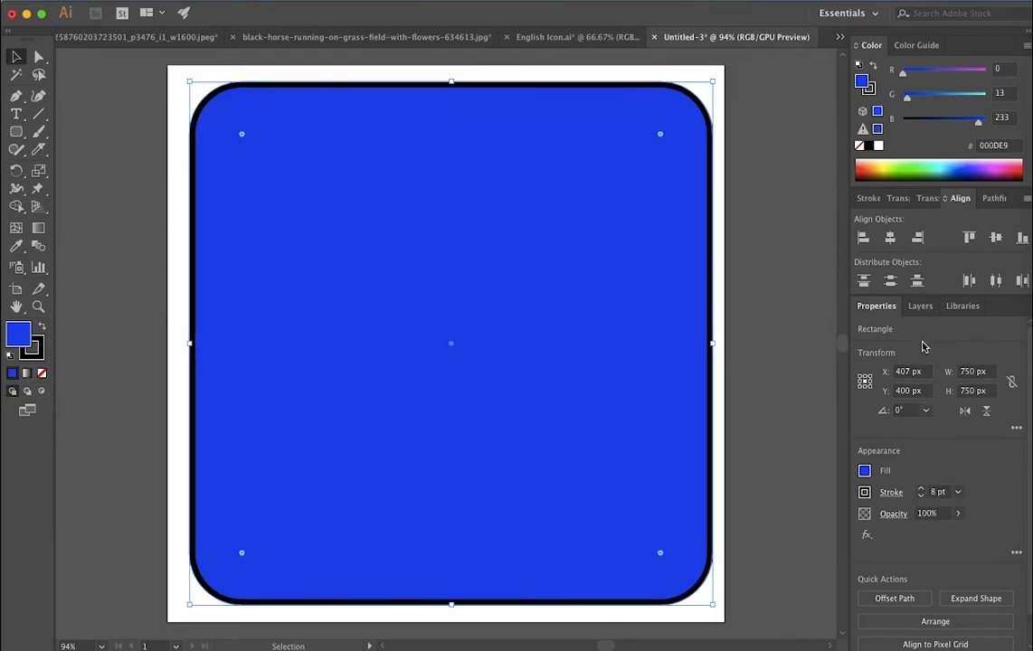
Try aligning the rounded rectangle's stroke to the outside, and settle on aligning it to the center
left_click(871, 199)
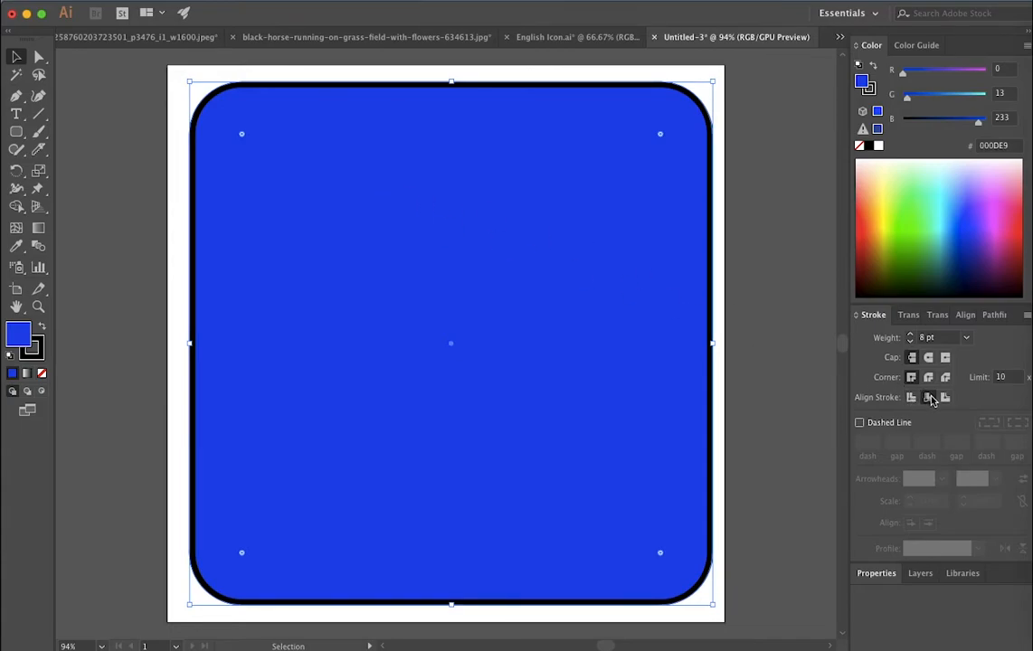
left_click(945, 398)
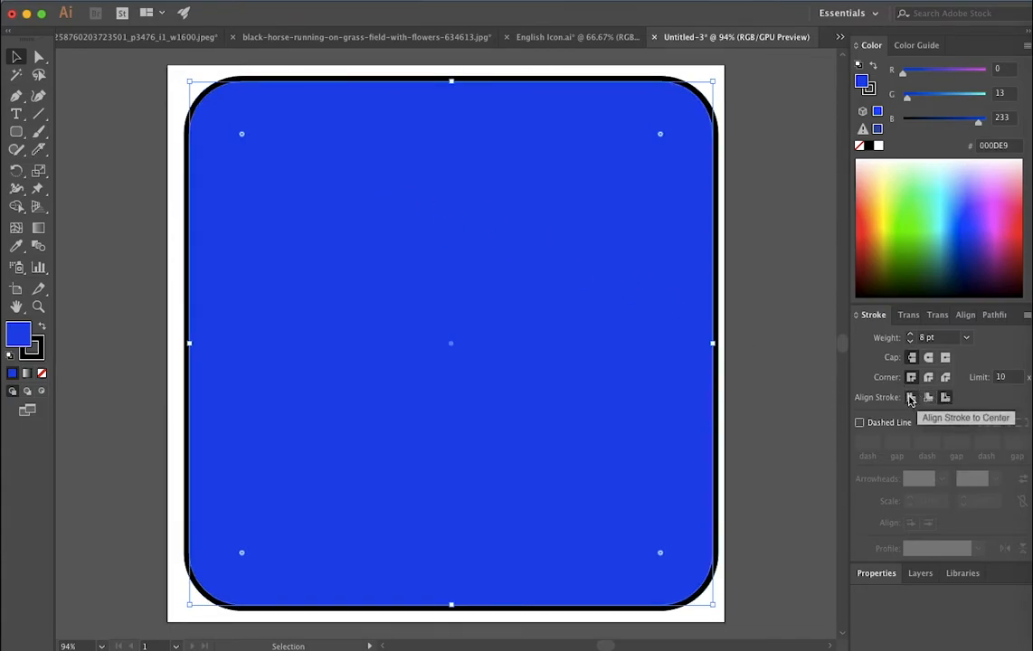
left_click(911, 398)
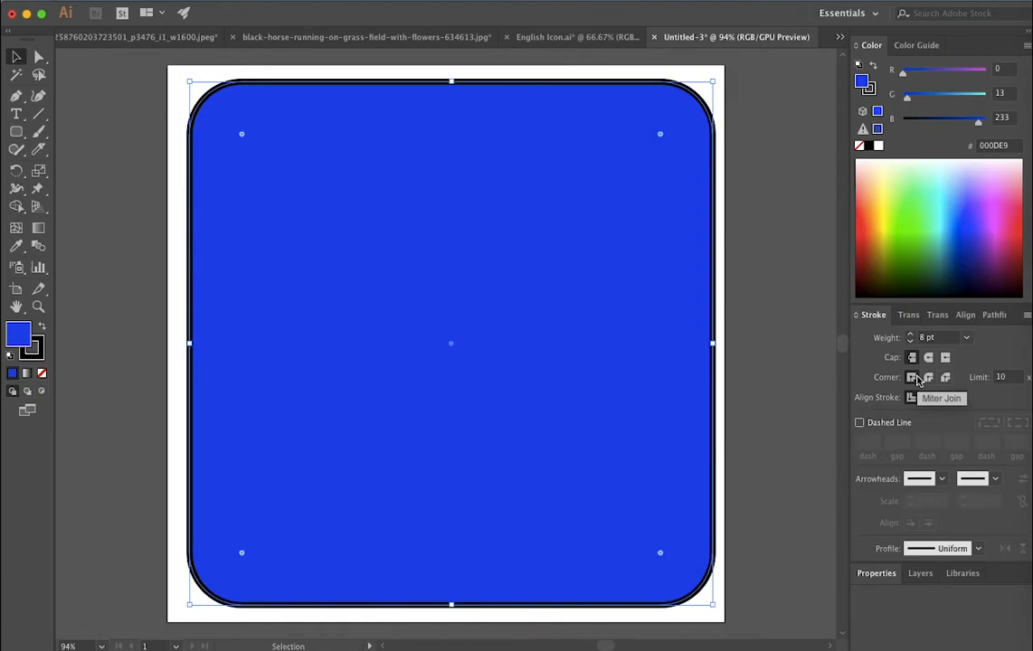
left_click(876, 573)
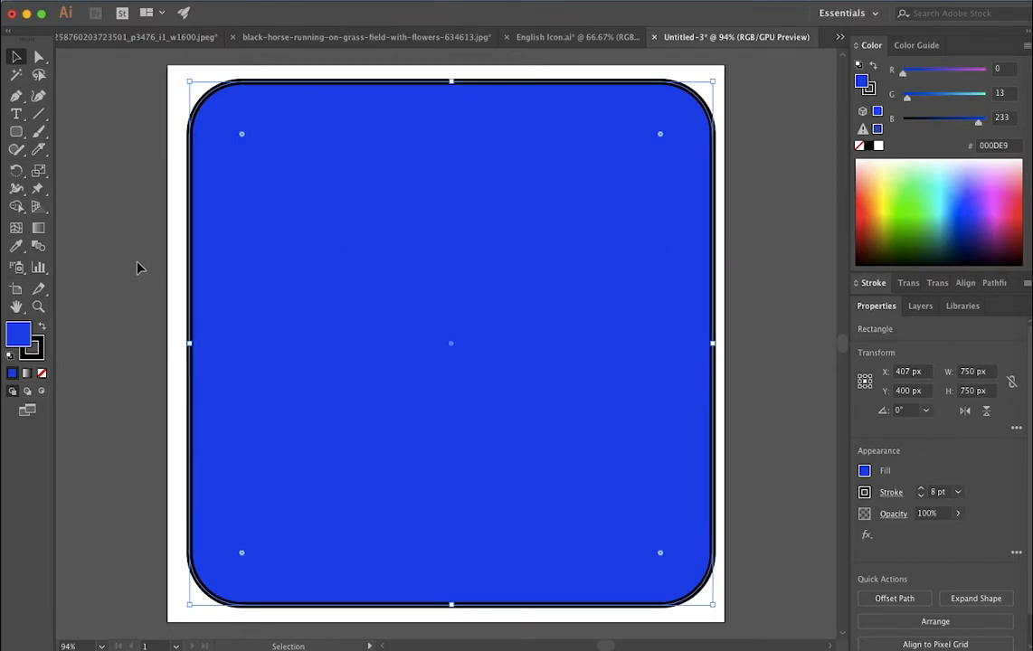
Draw a wide ellipse of about 2304 × 644 px overlapping the lower part of the blue square and extending past both its sides
left_click(17, 133)
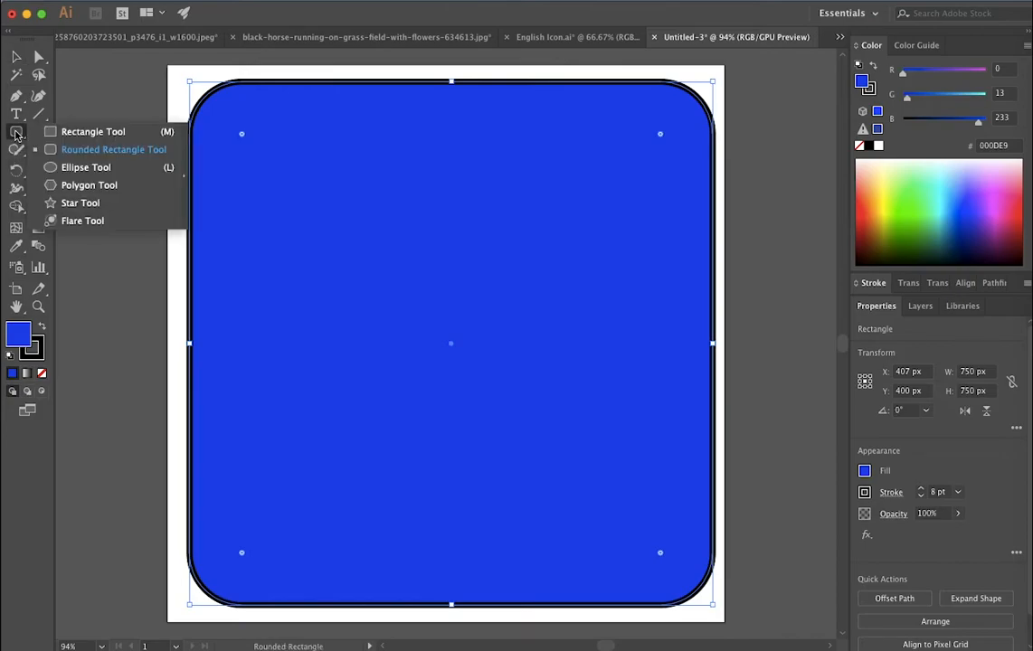
left_click(68, 169)
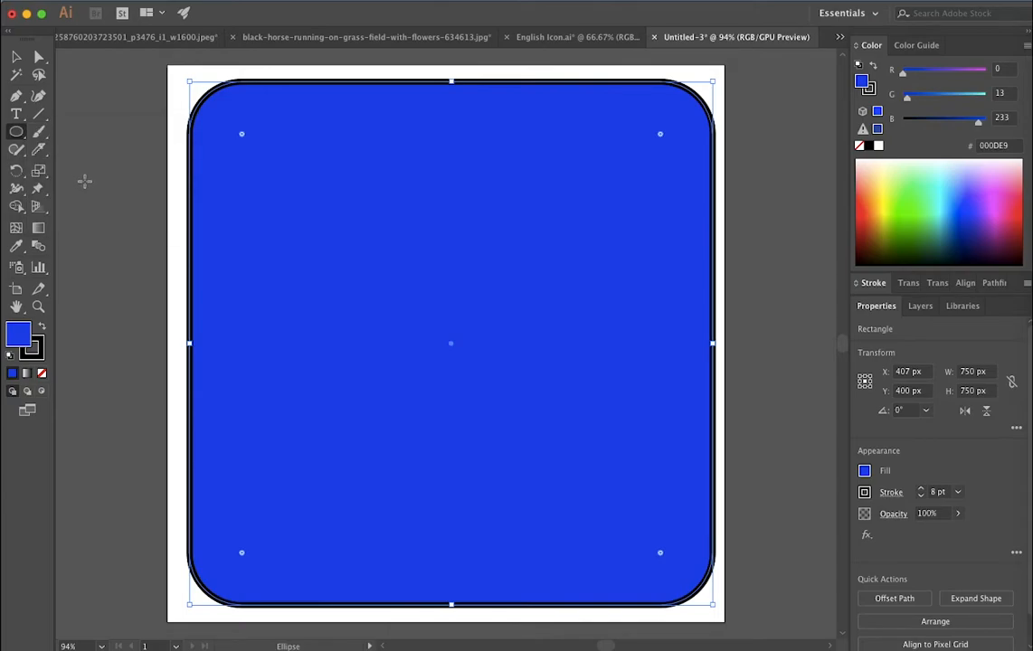
left_click(18, 132)
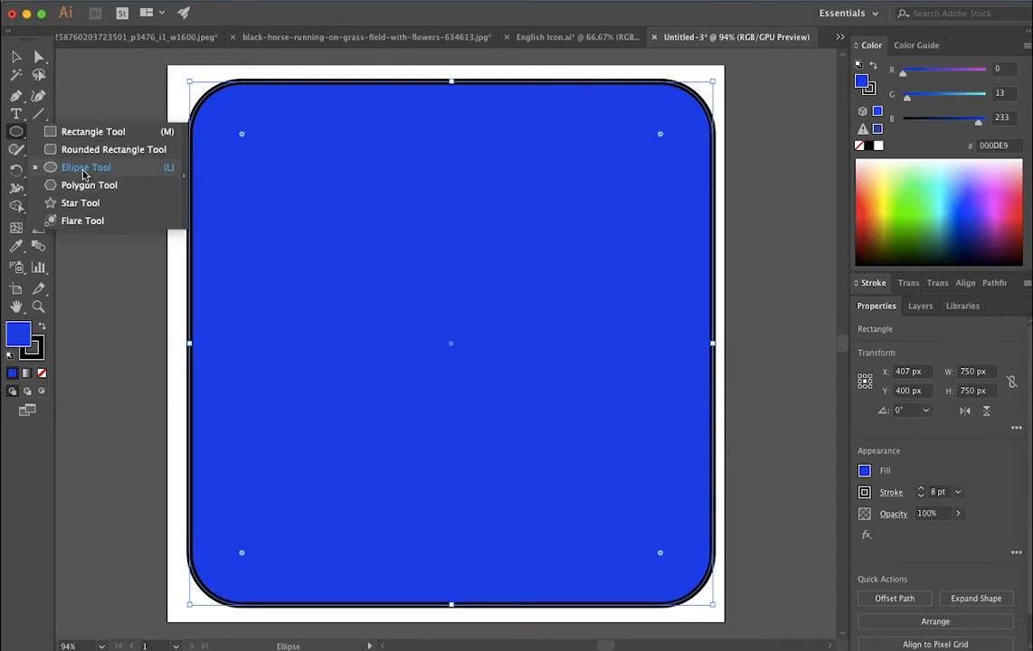
left_click(84, 173)
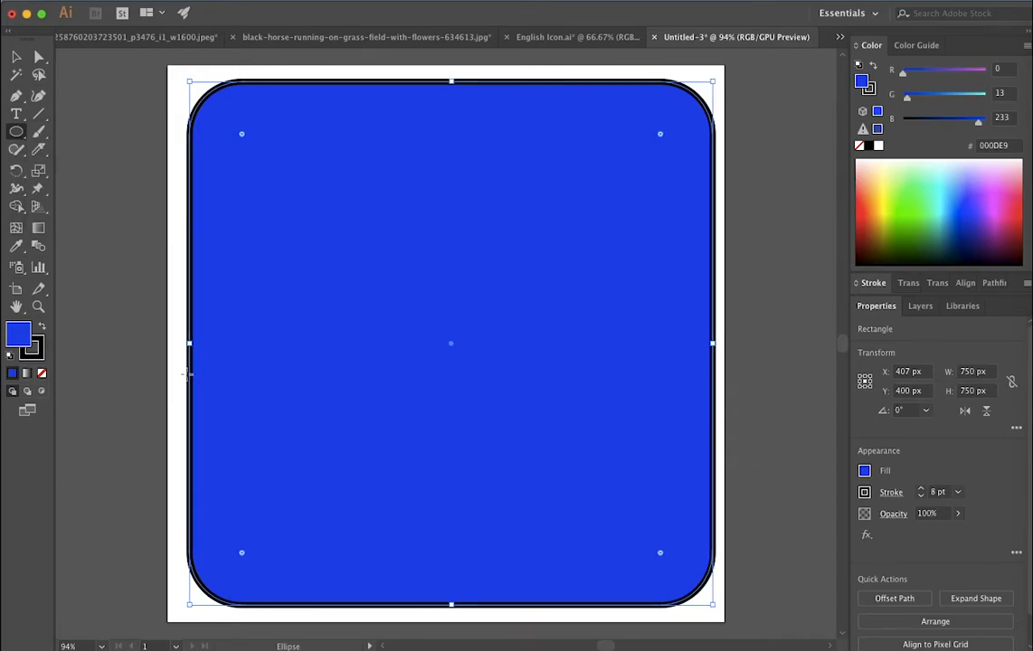
scroll(138, 358, "down", 5)
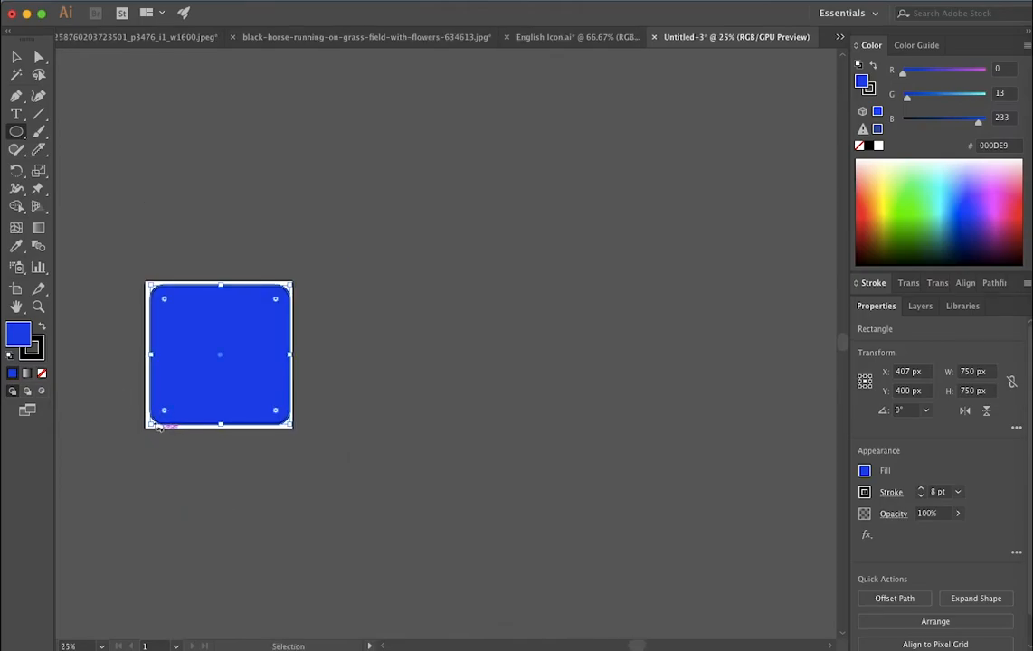
scroll(155, 423, "left", 5)
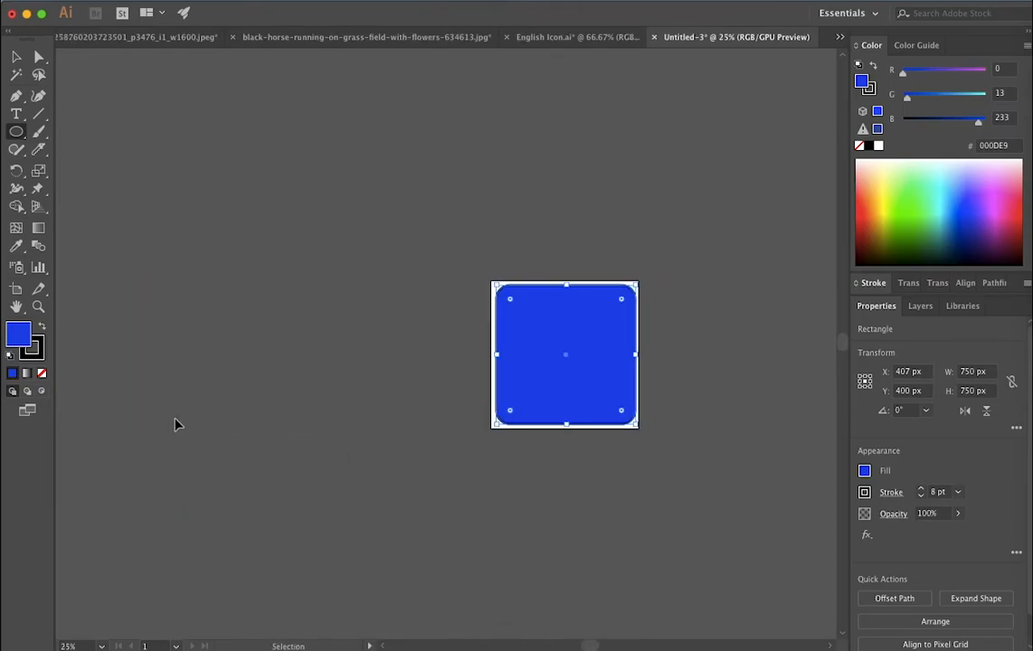
scroll(175, 422, "right", 3)
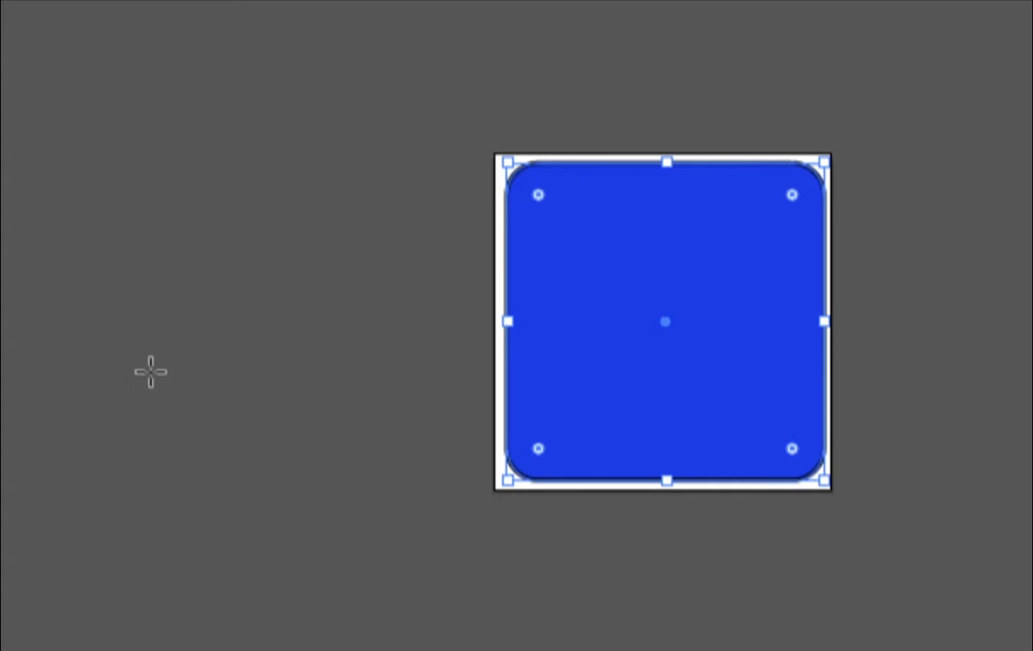
left_click_drag(147, 364, 1032, 650)
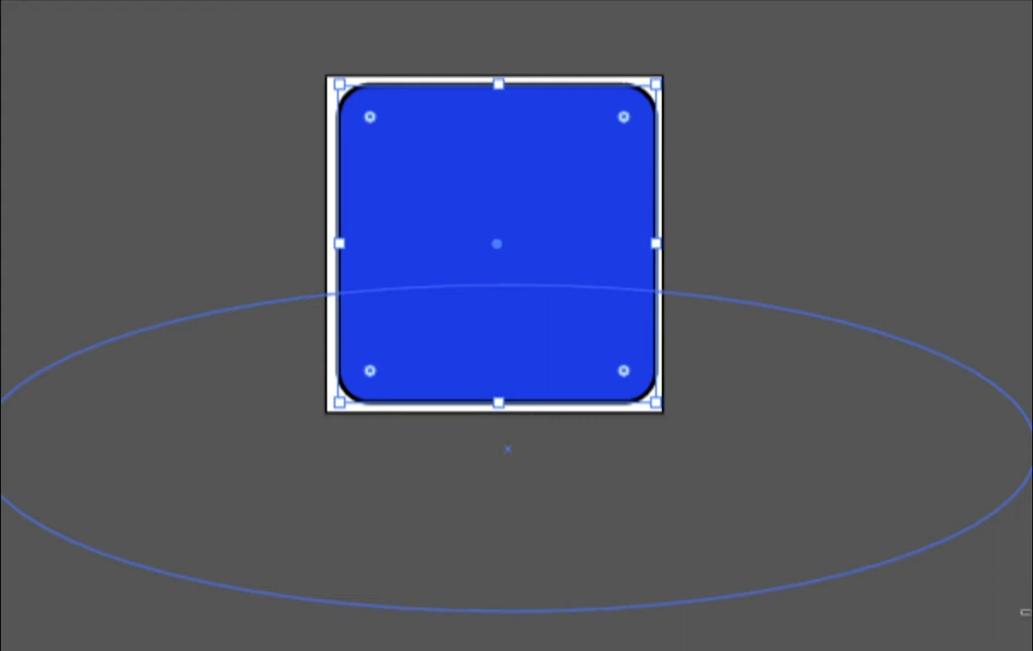
left_click_drag(1025, 612, 1025, 613)
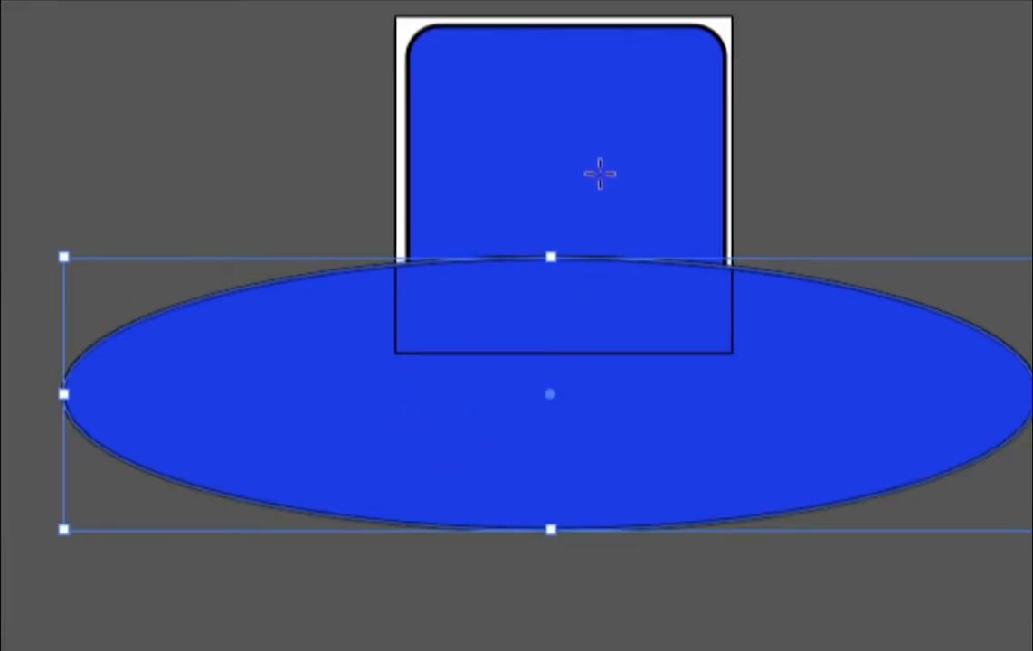
left_click_drag(567, 185, 670, 186)
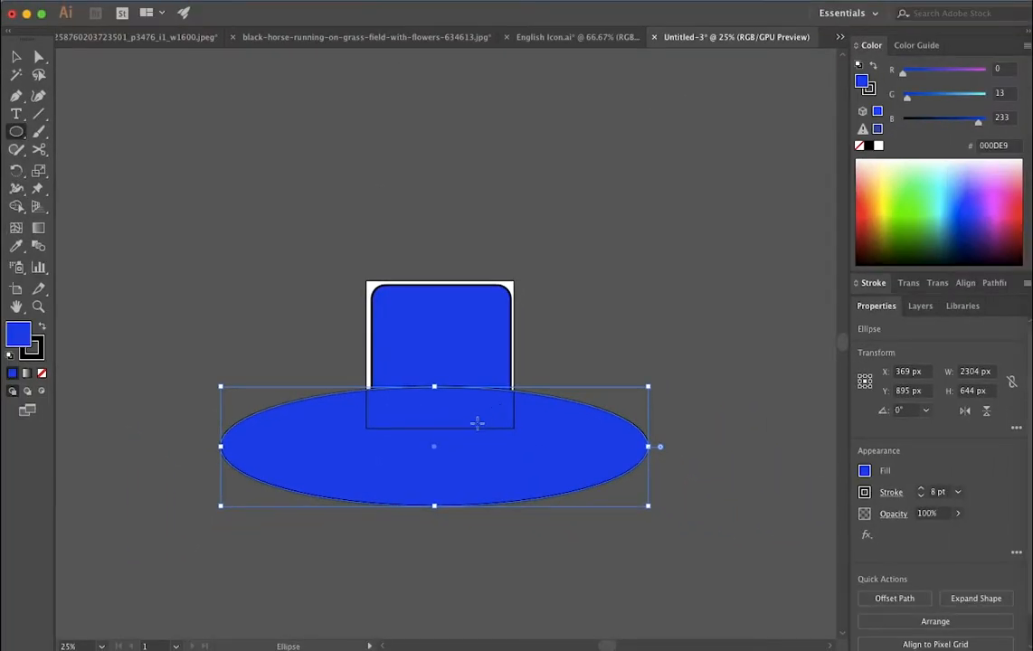
Fill the wide ellipse with white and remove its stroke
scroll(435, 398, "up", 3)
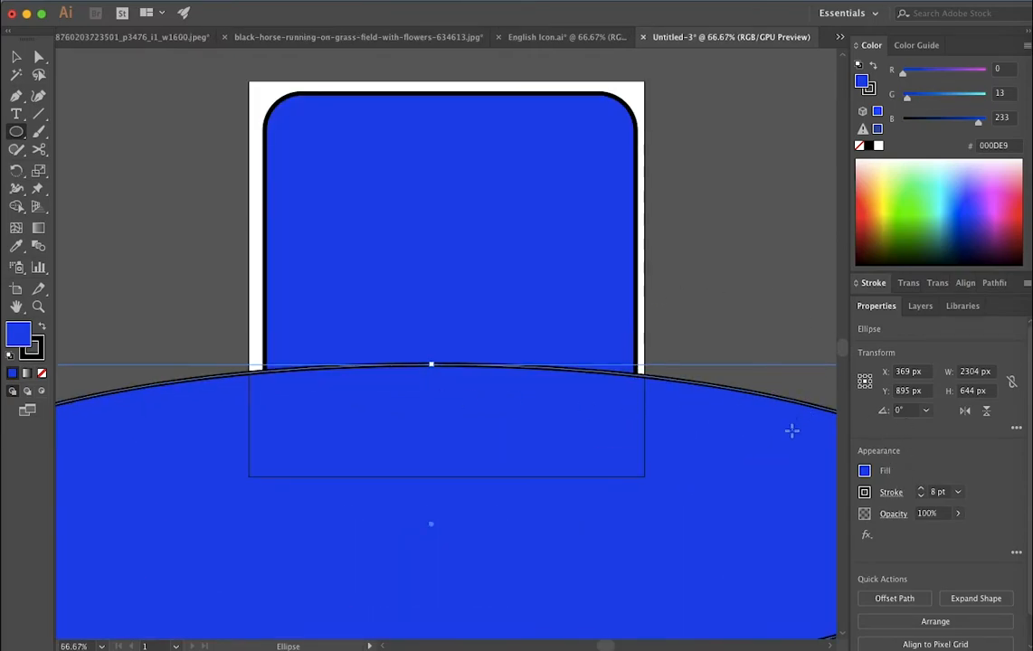
left_click(865, 472)
left_click(721, 410)
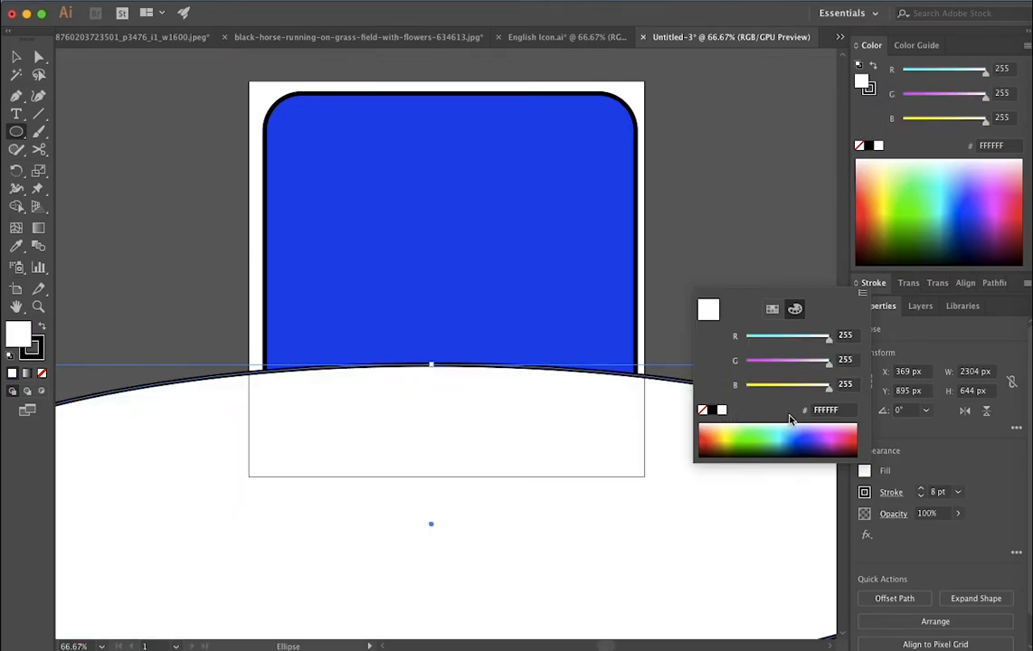
left_click(864, 493)
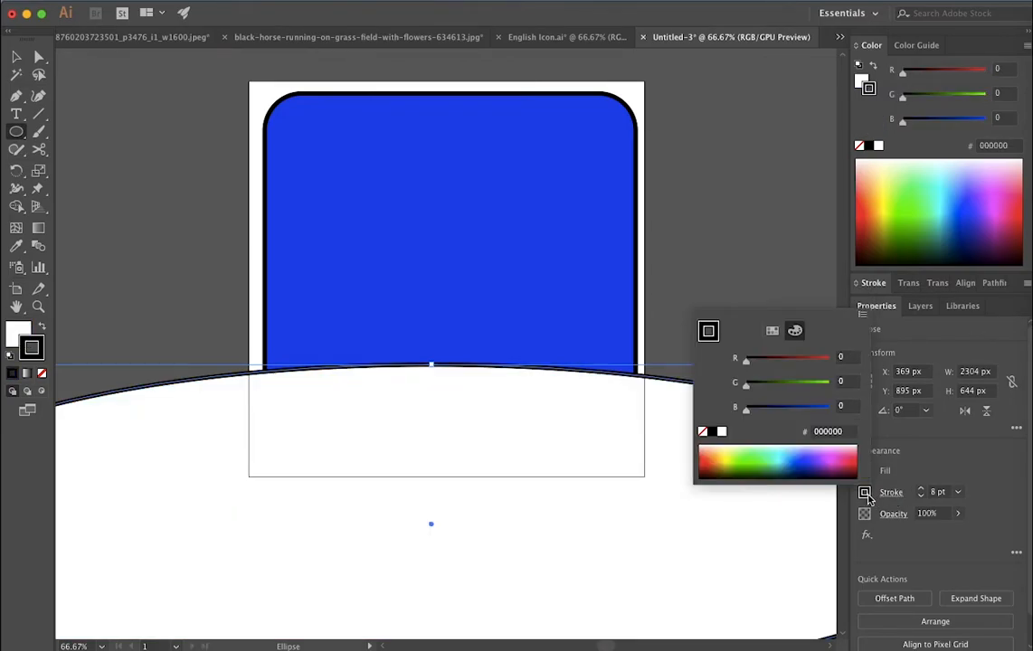
left_click(703, 431)
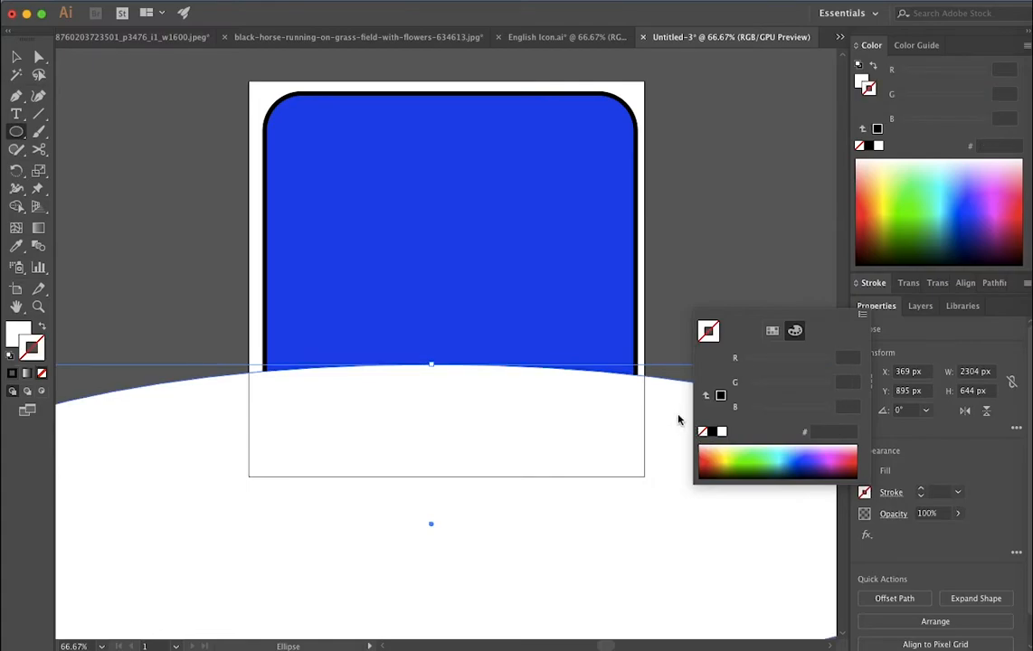
Lower the white ellipse's opacity to 19% and deselect it
left_click(957, 514)
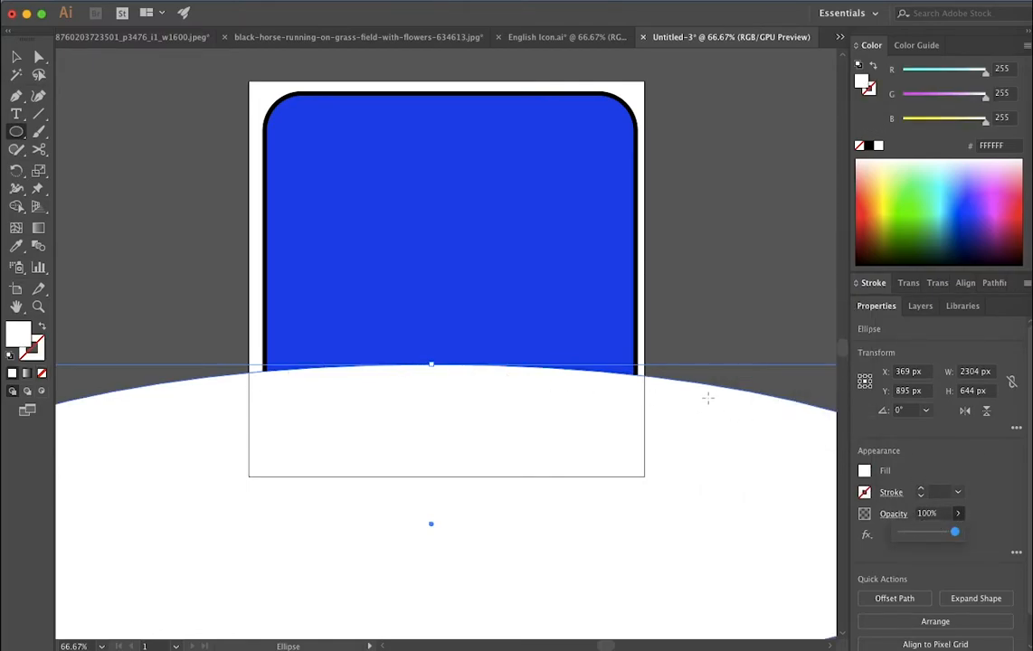
left_click_drag(954, 532, 913, 539)
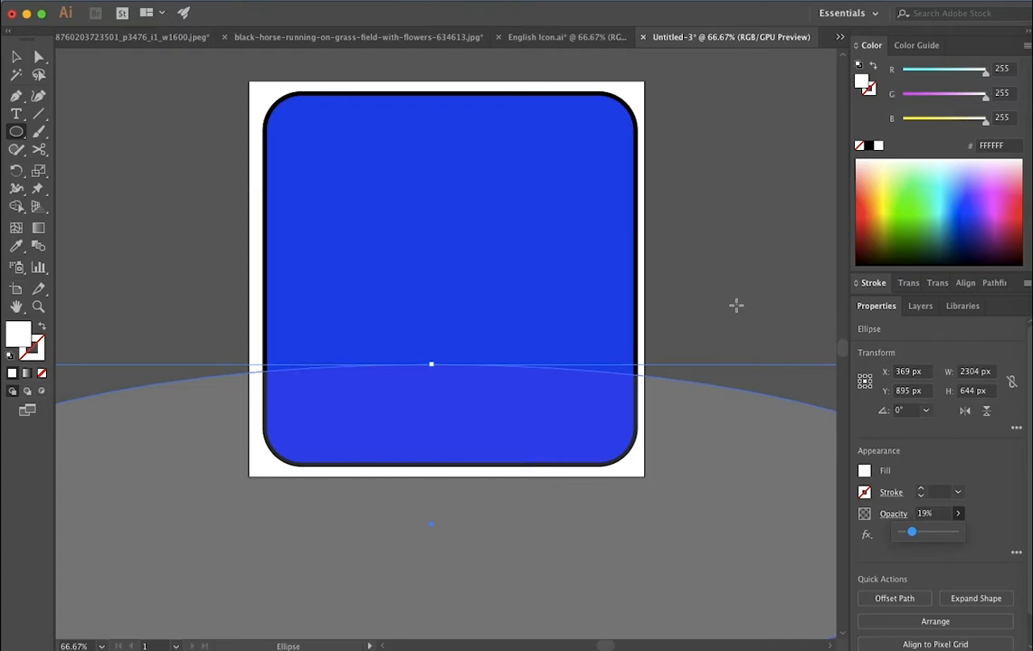
key("super+shift+a")
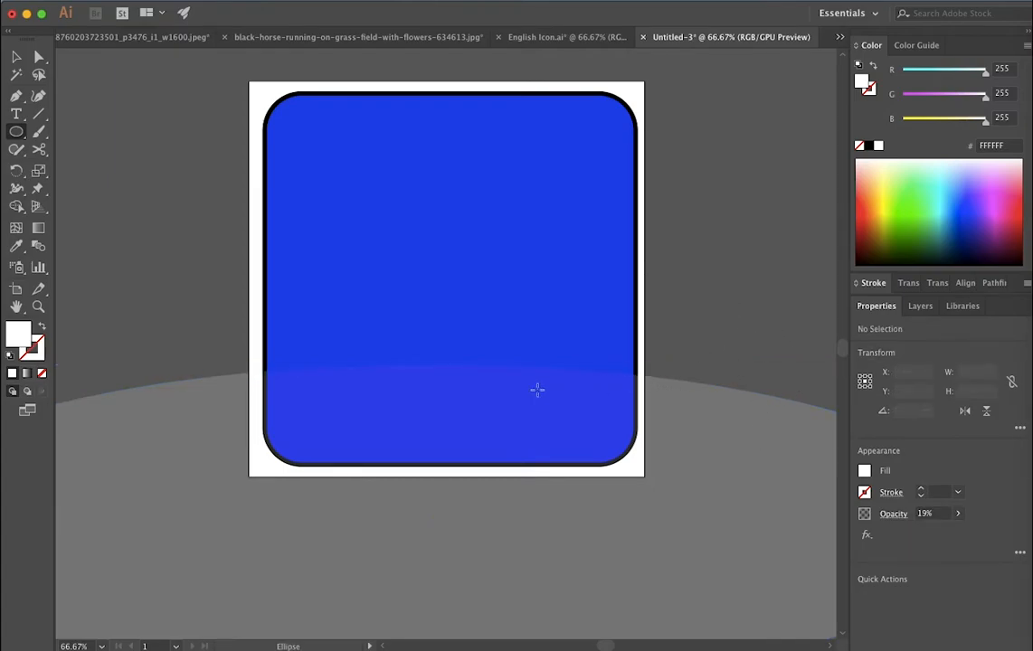
Set the opacity of the wide white ellipse at the icon's lower part to 29% and deselect it
left_click(958, 513)
left_click(804, 490, "super")
left_click(958, 513)
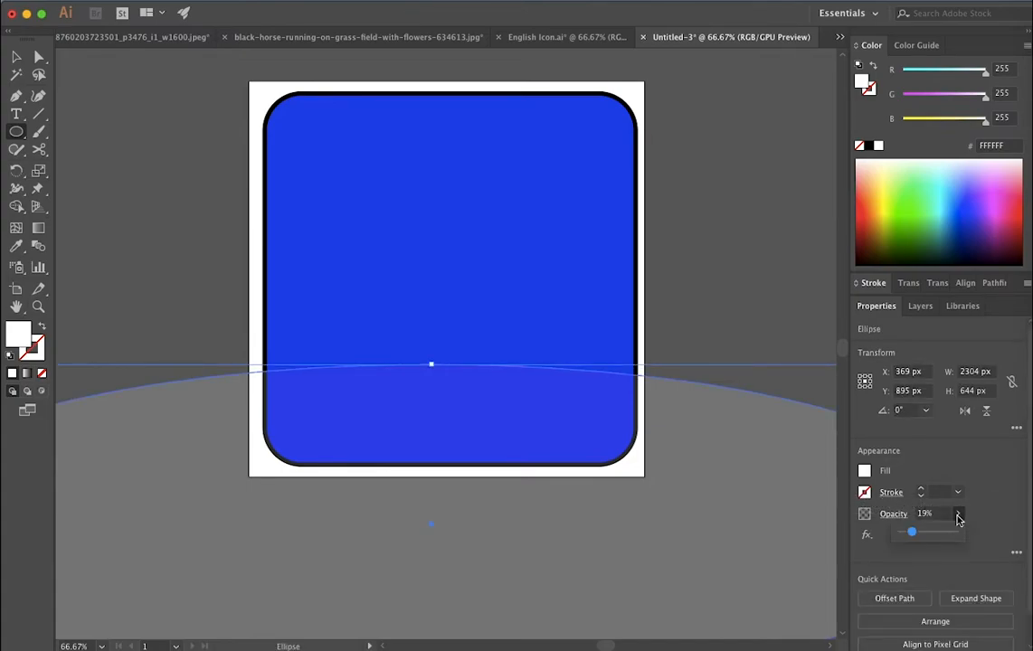
left_click_drag(913, 533, 925, 532)
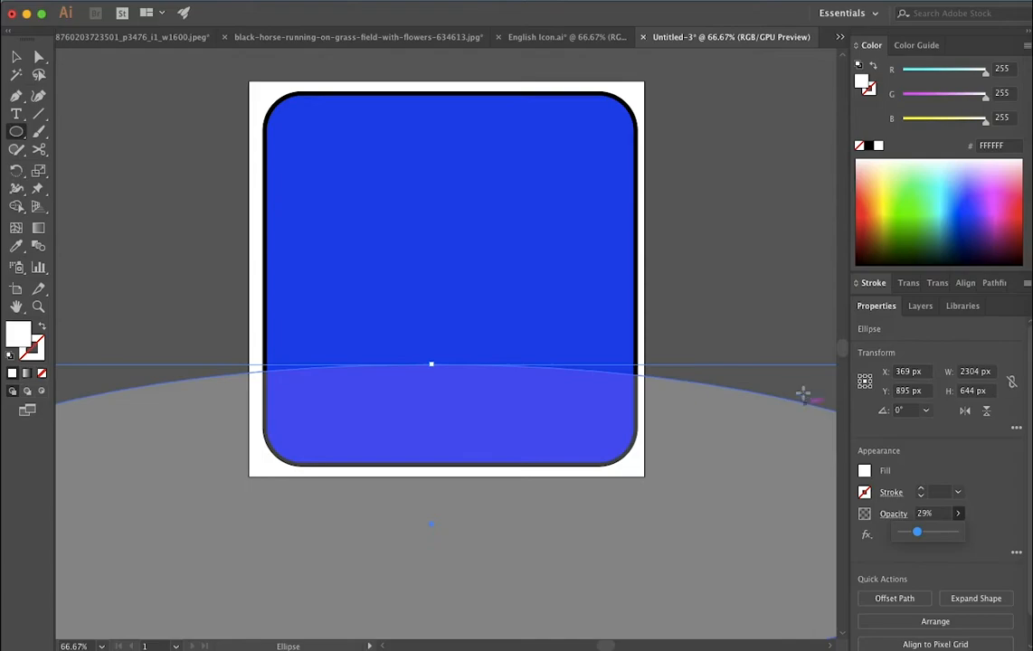
left_click(742, 328, "super")
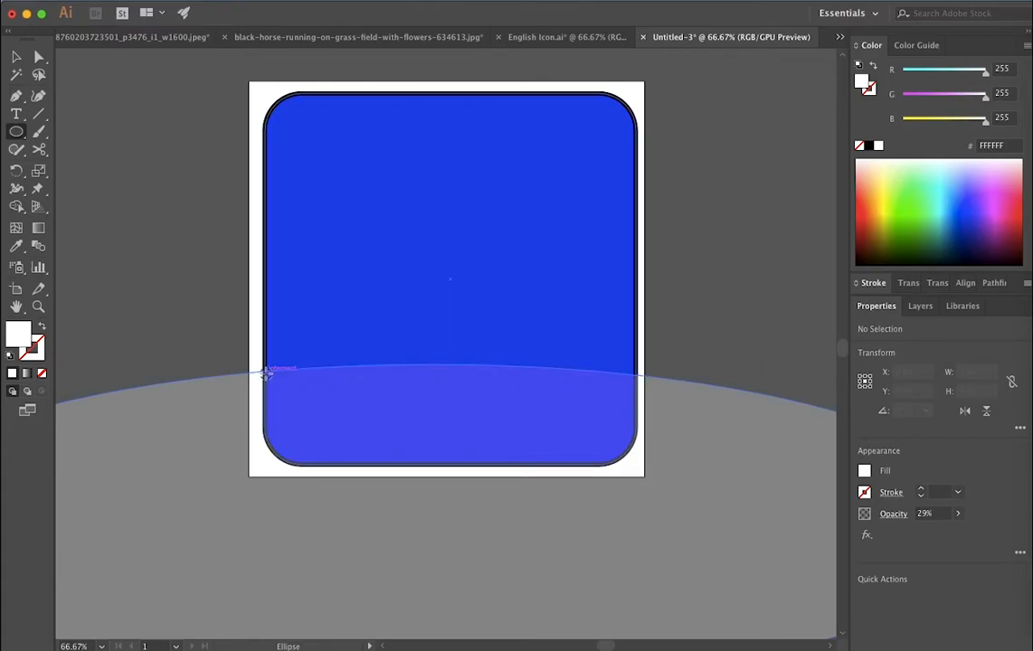
Draw a flat white ellipse of about 656 × 120 px just inside the blue square's upper edge
scroll(266, 344, "up", 4)
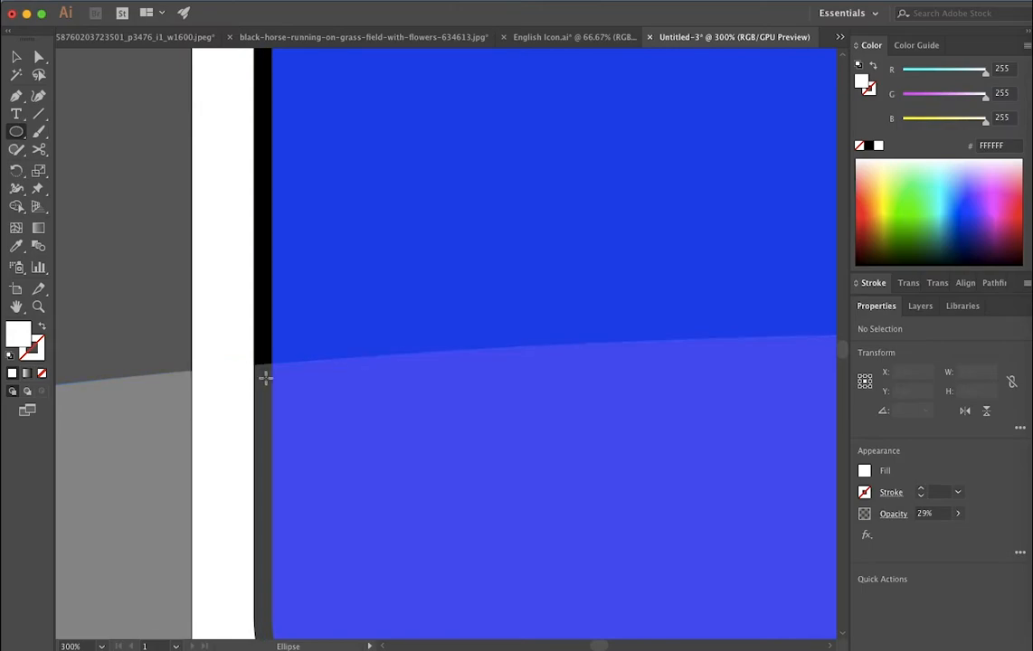
scroll(262, 396, "down", 3)
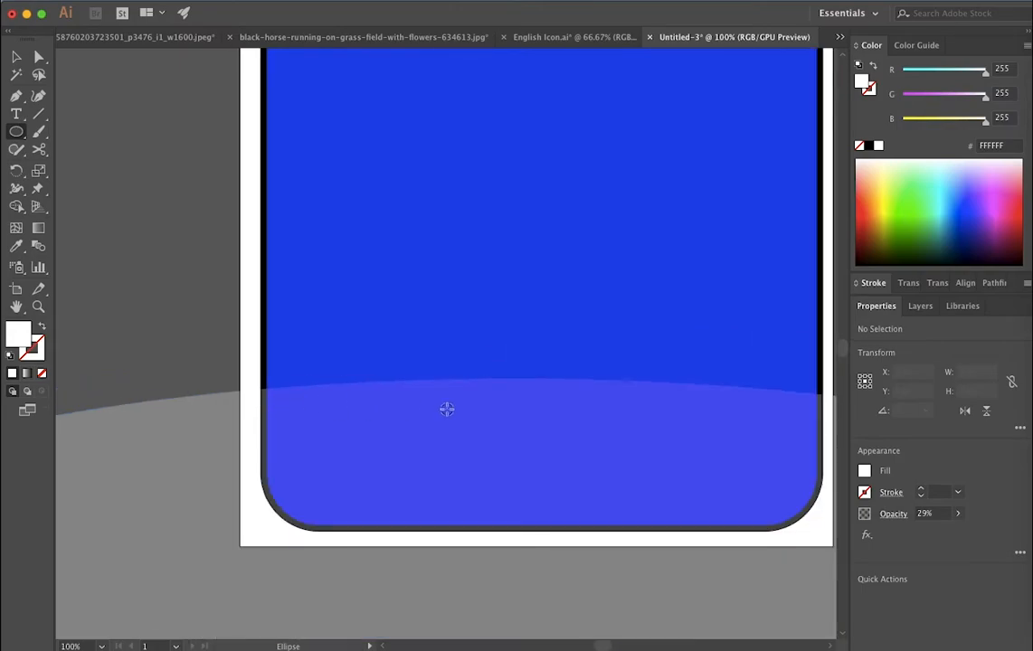
scroll(457, 410, "up", 2)
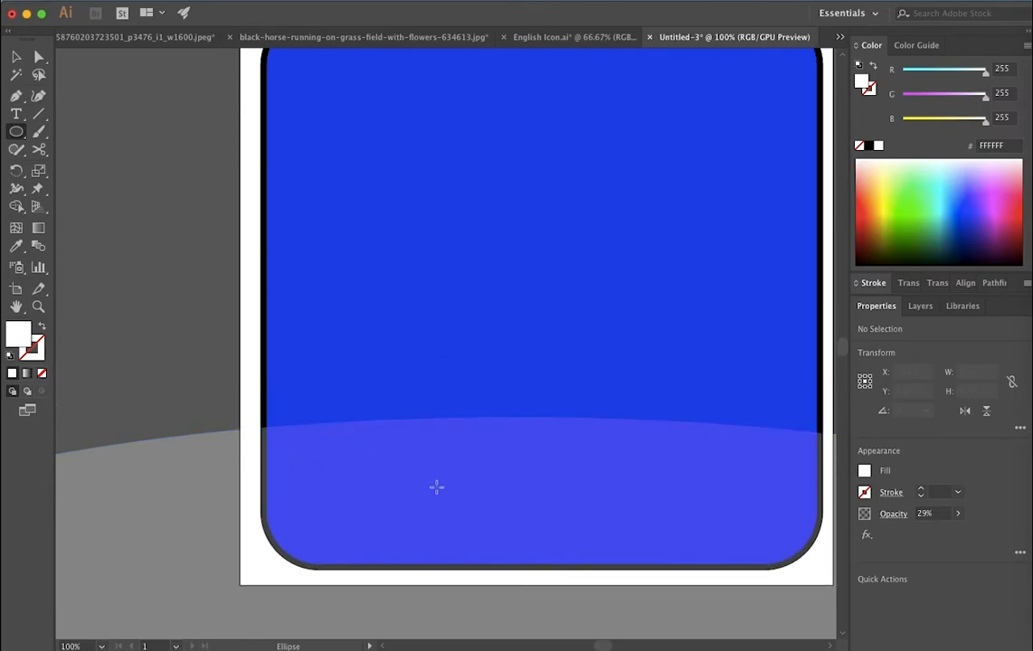
scroll(520, 486, "up", 3)
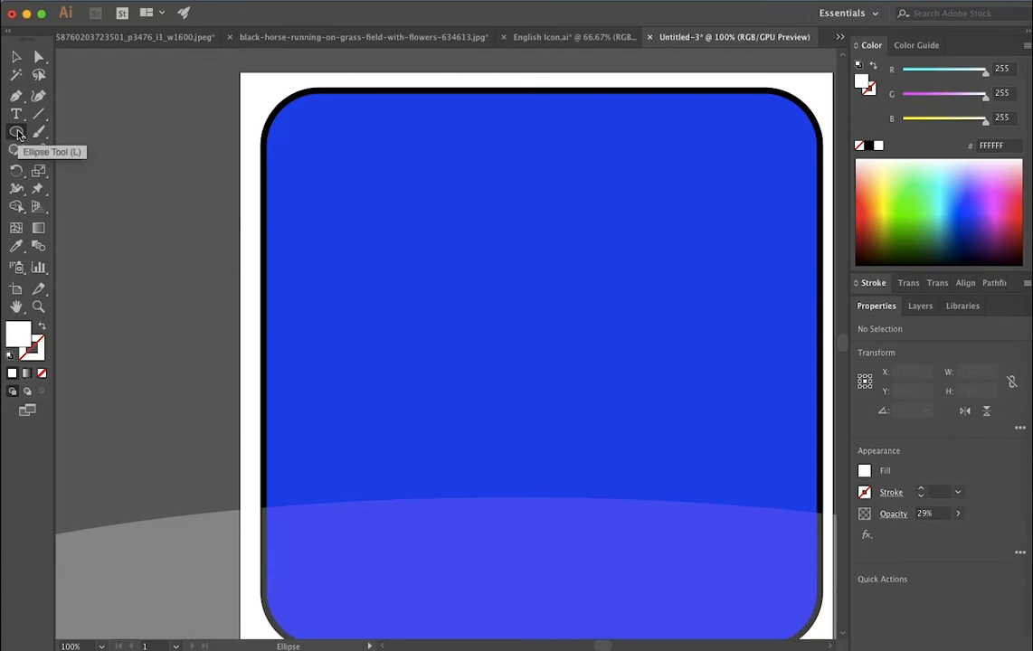
left_click_drag(305, 115, 787, 201)
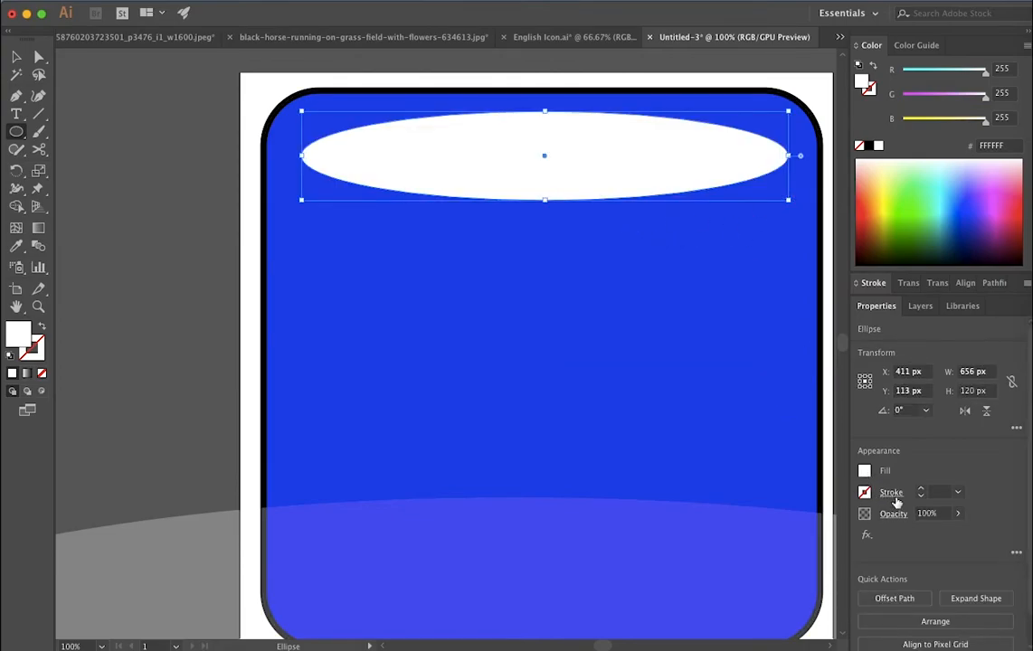
Lower the upper ellipse's opacity to 24% and deselect it
left_click(959, 515)
left_click(915, 533)
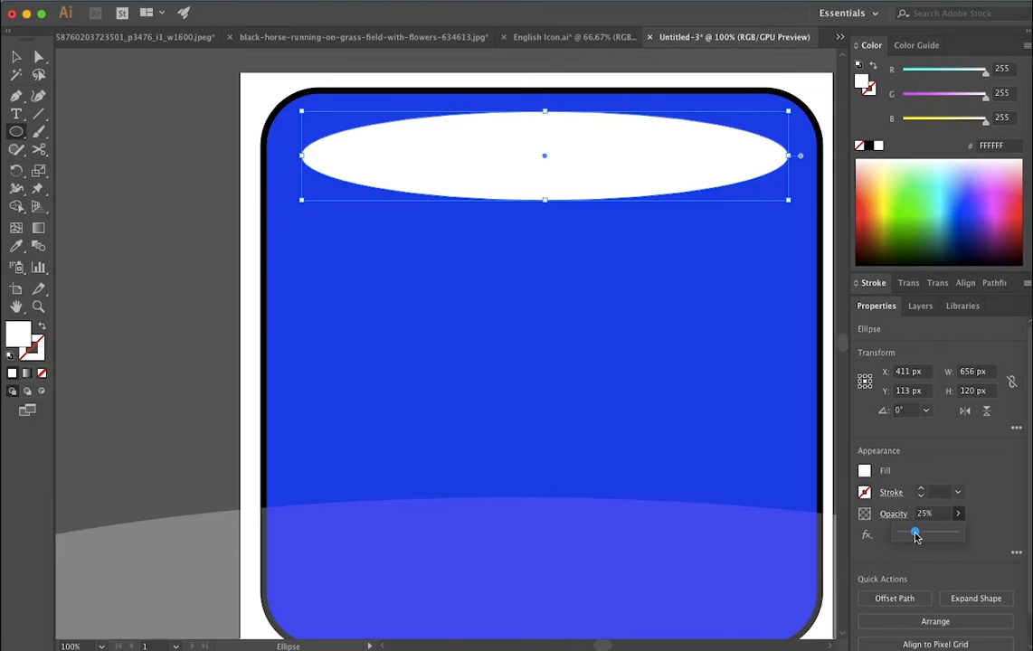
left_click_drag(915, 536, 912, 537)
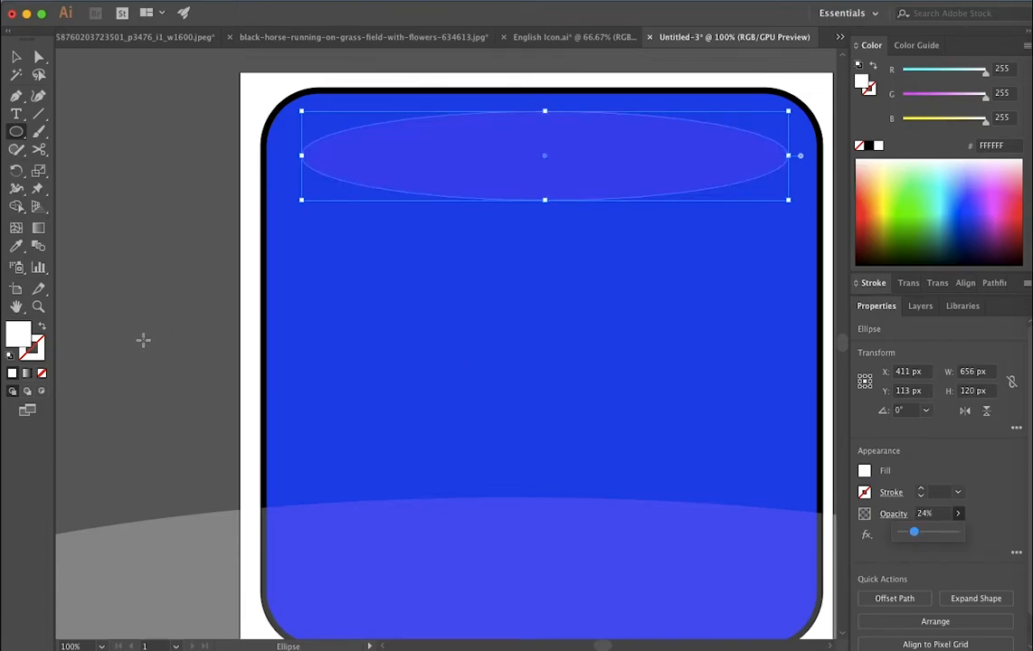
left_click(228, 349)
key("Escape")
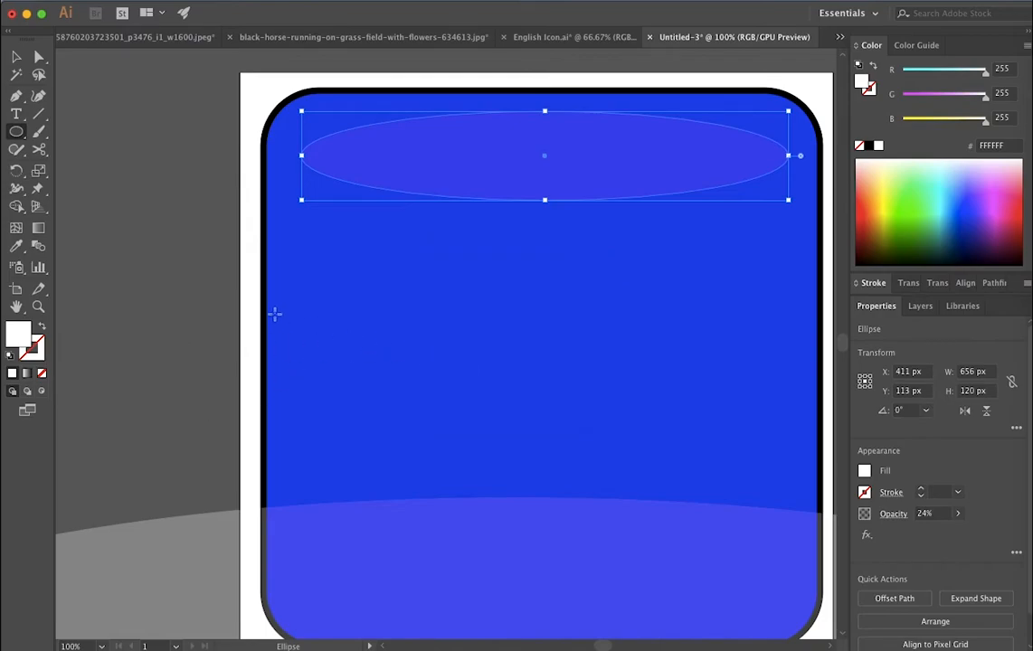
key("super+shift+a")
key("super+minus")
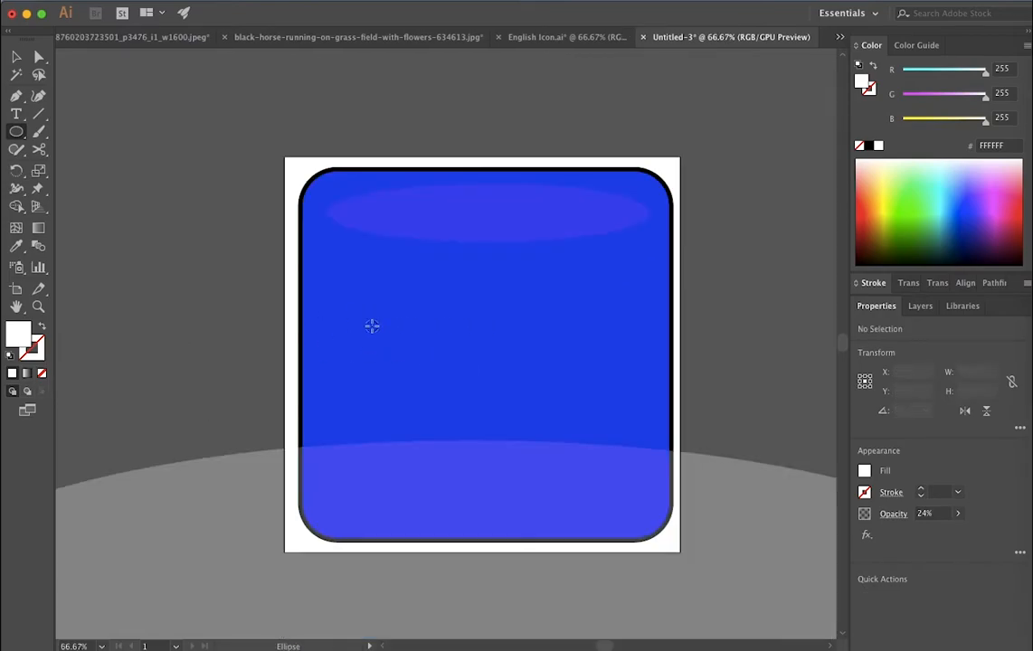
scroll(372, 326, "down", 1)
scroll(469, 336, "up", 1)
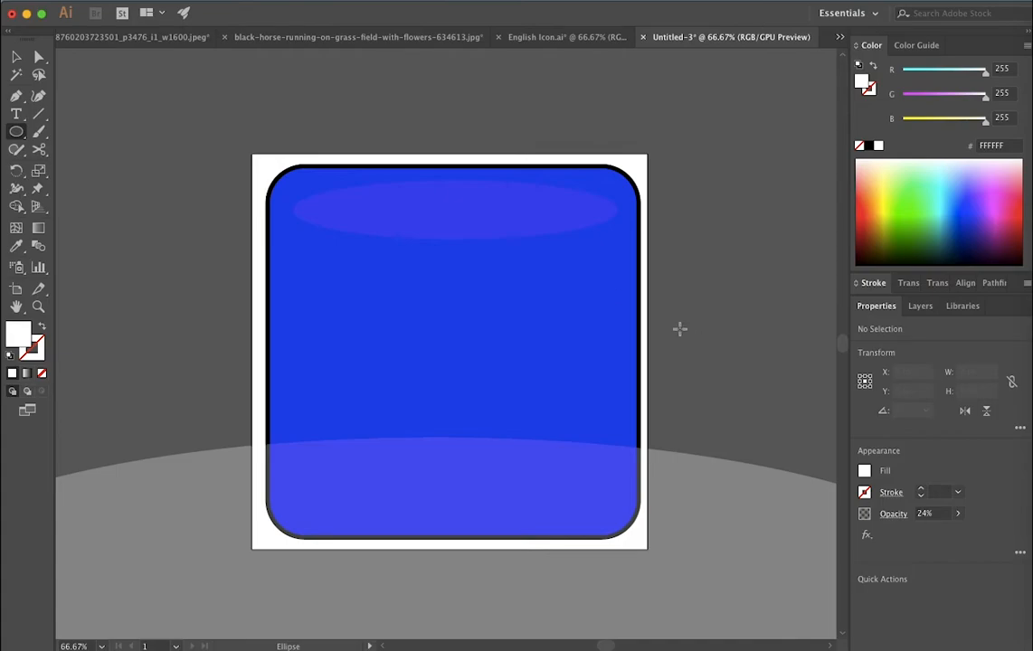
Try other fill colors on the rounded square, including green #35FF62, yellow-green #E6FF8A and violet-blue #4F0AFF, and deselect it
left_click(17, 56)
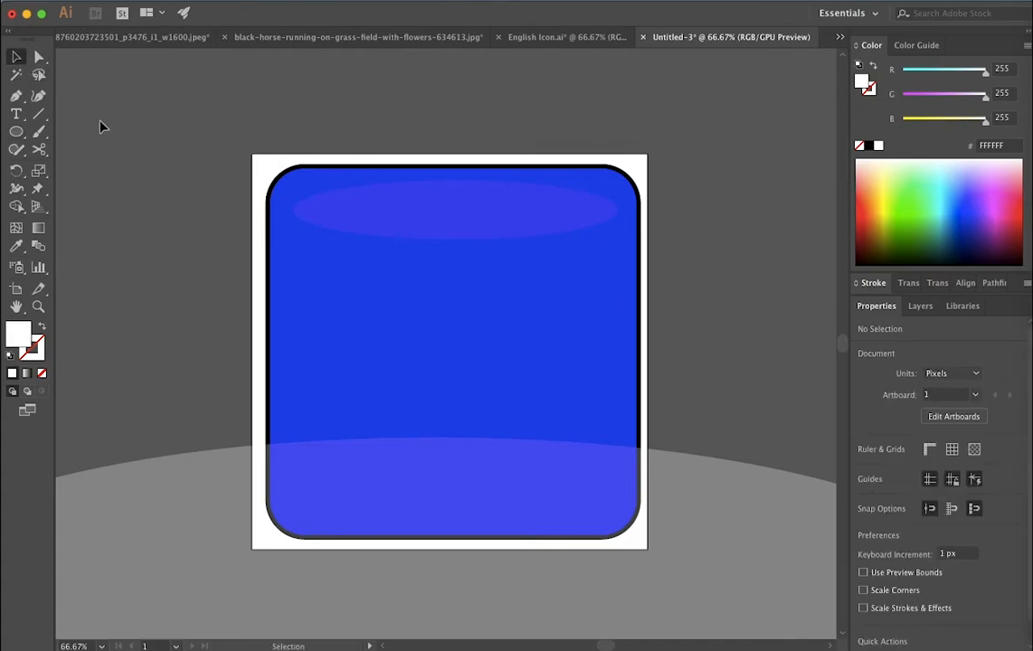
left_click(454, 327)
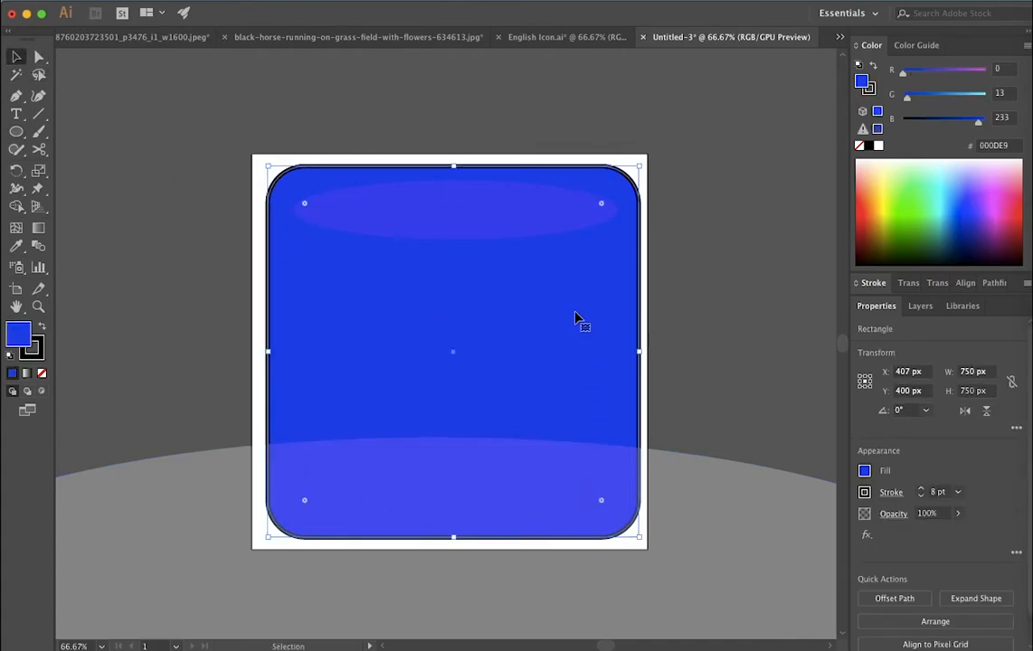
left_click(864, 470)
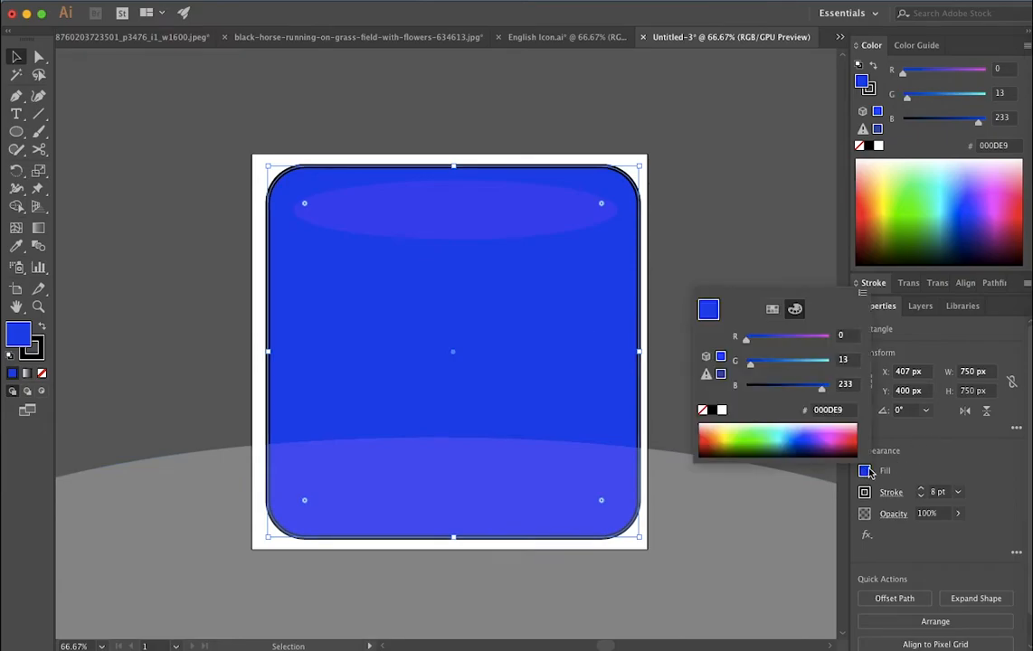
left_click(763, 439)
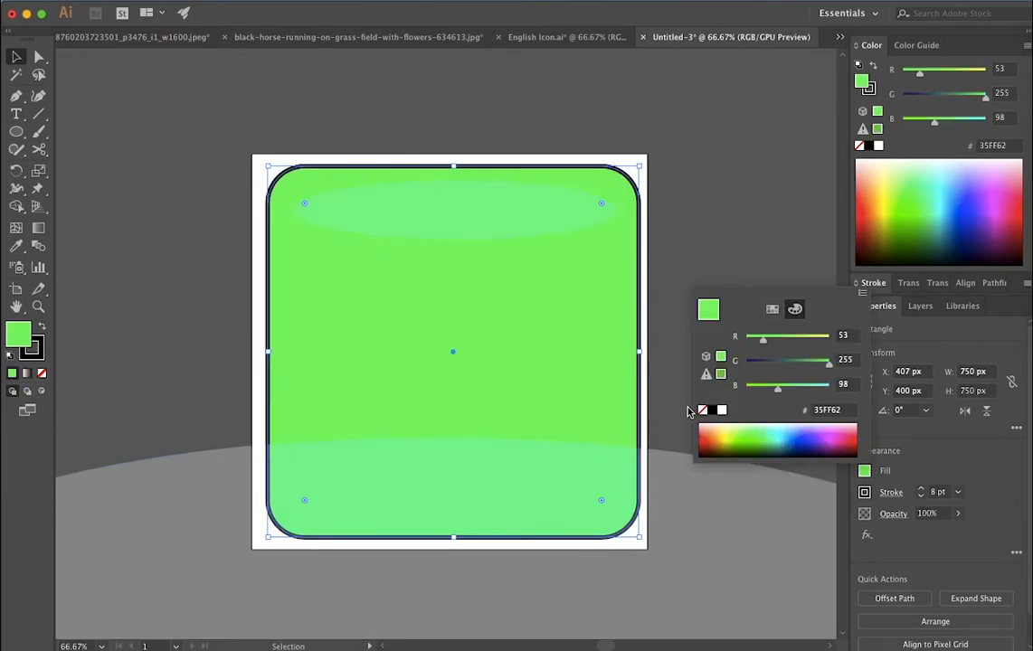
left_click(727, 429)
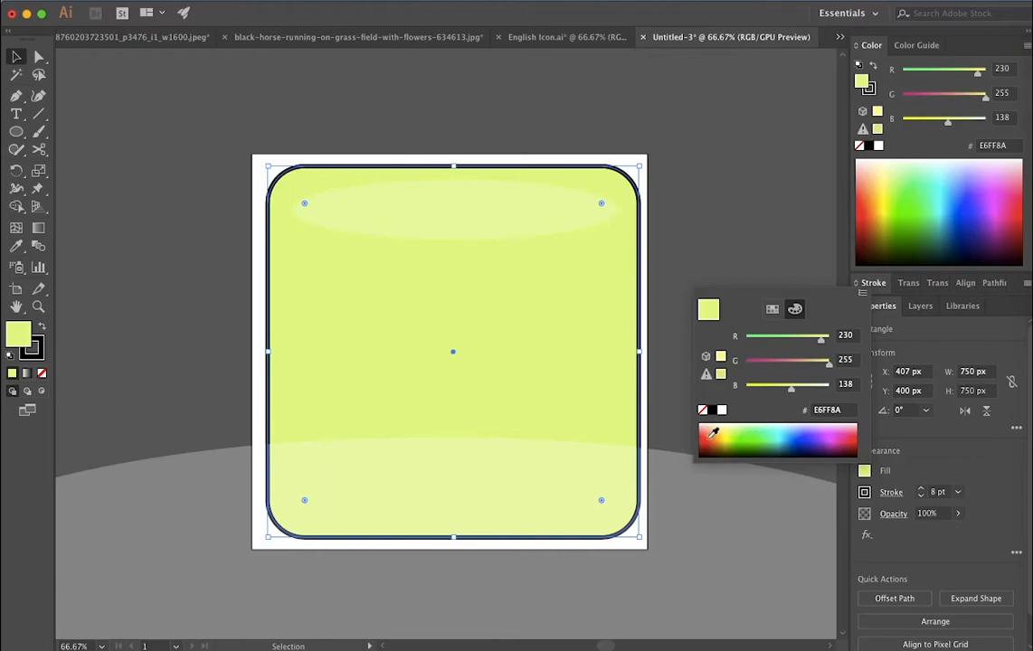
left_click(713, 429)
left_click(813, 430)
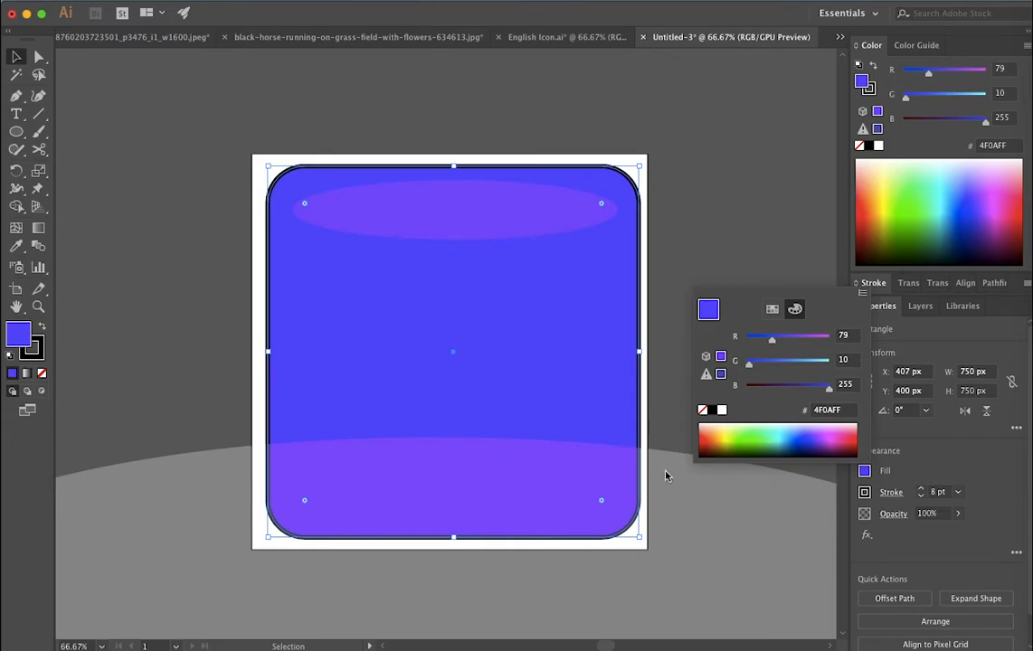
key("Escape")
key("a")
left_click(692, 478)
key("v")
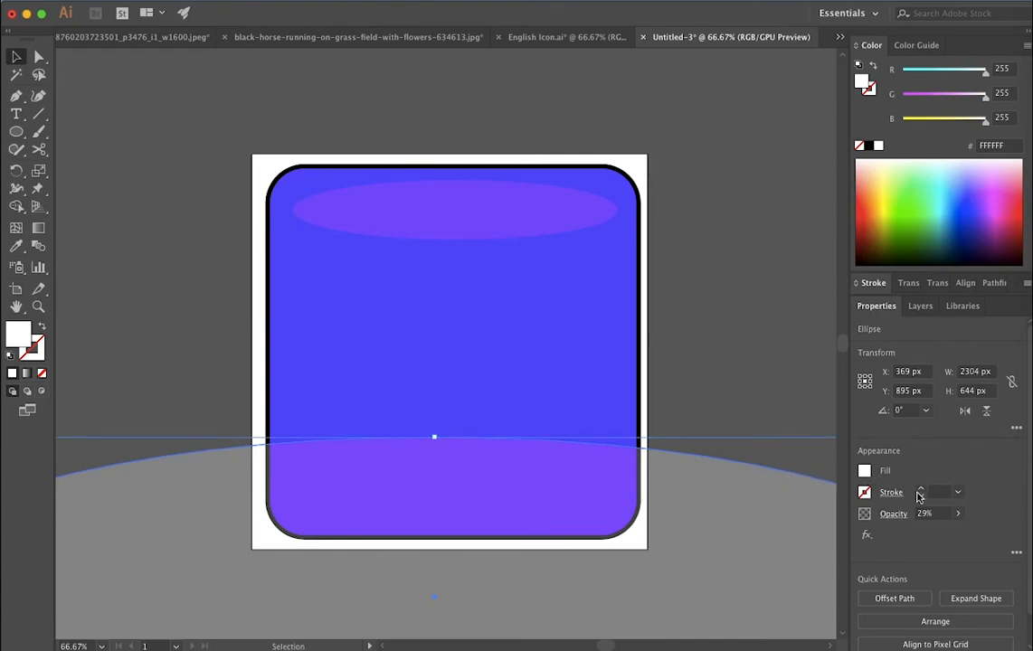
left_click(713, 388)
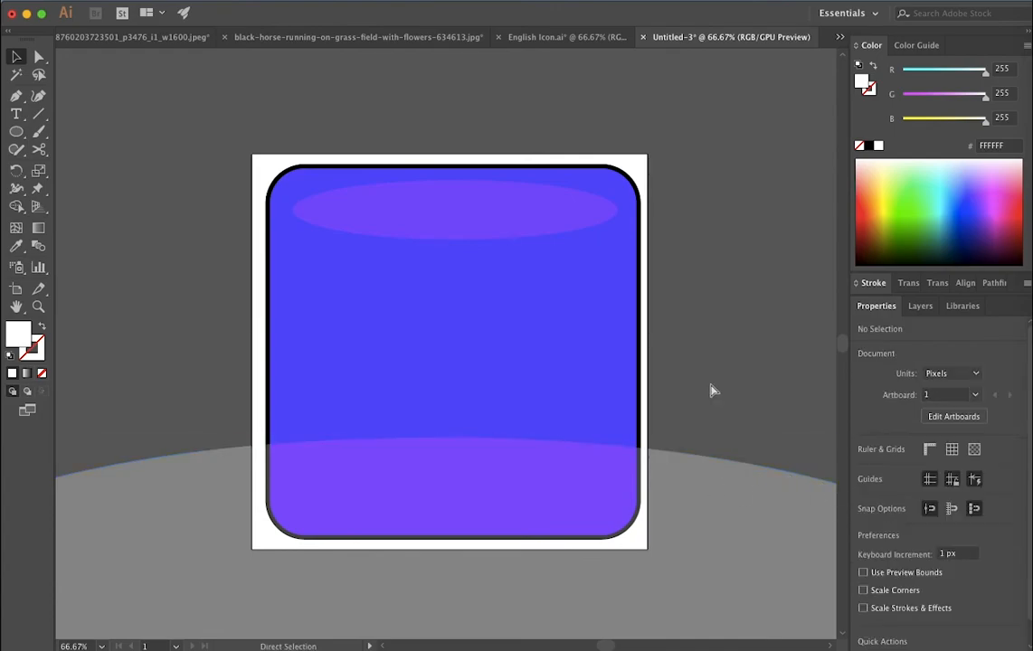
Change the rounded square's fill to the blue #1200DF and deselect it
left_click(485, 334)
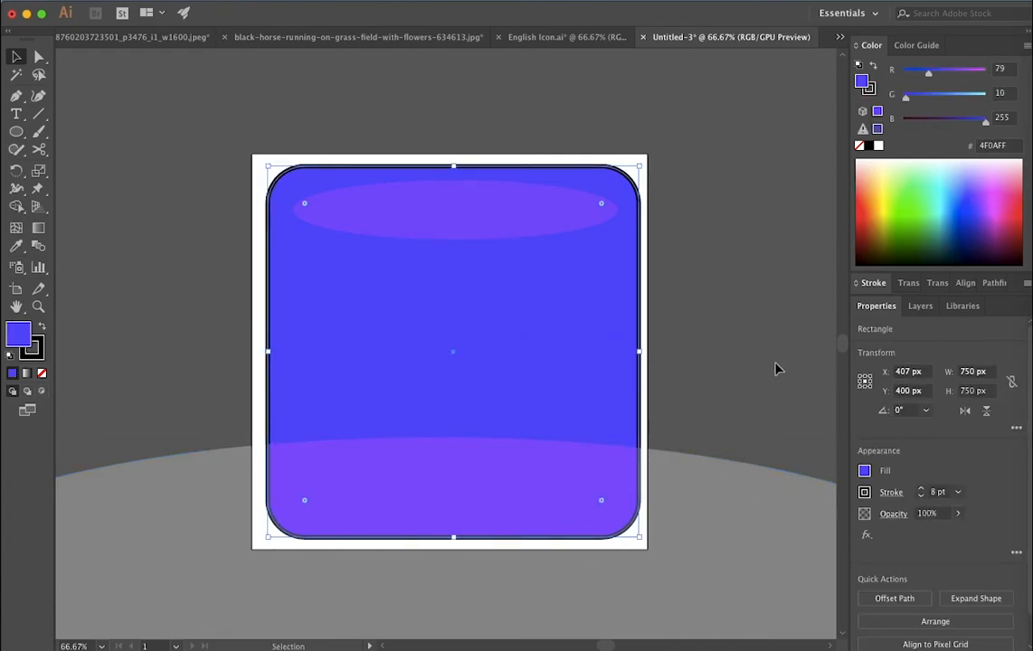
left_click(864, 471)
left_click_drag(837, 448, 812, 431)
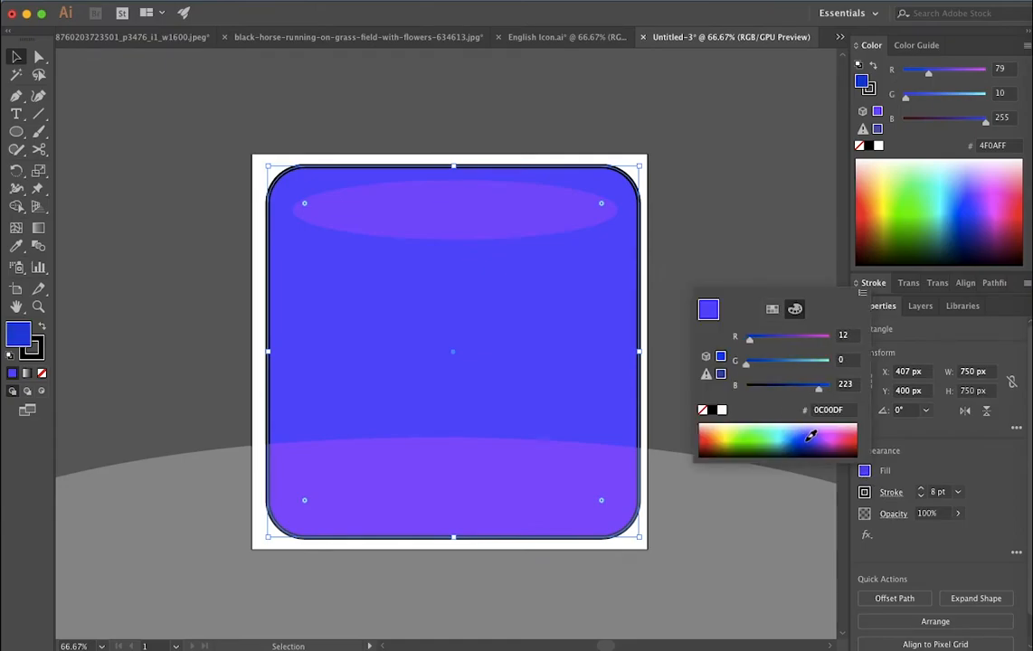
left_click(728, 271)
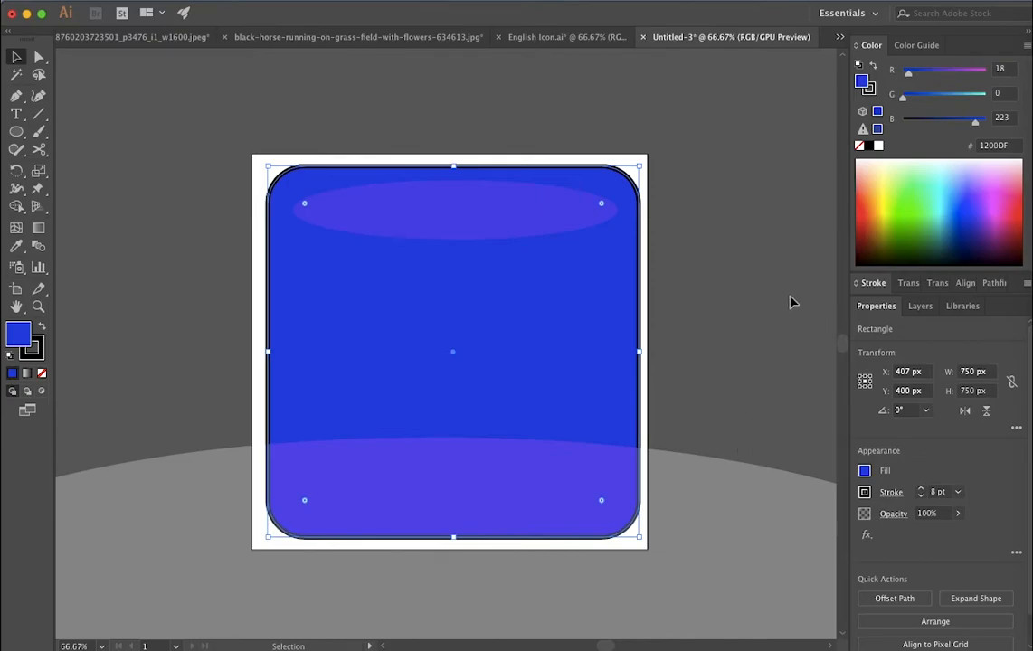
left_click(719, 302)
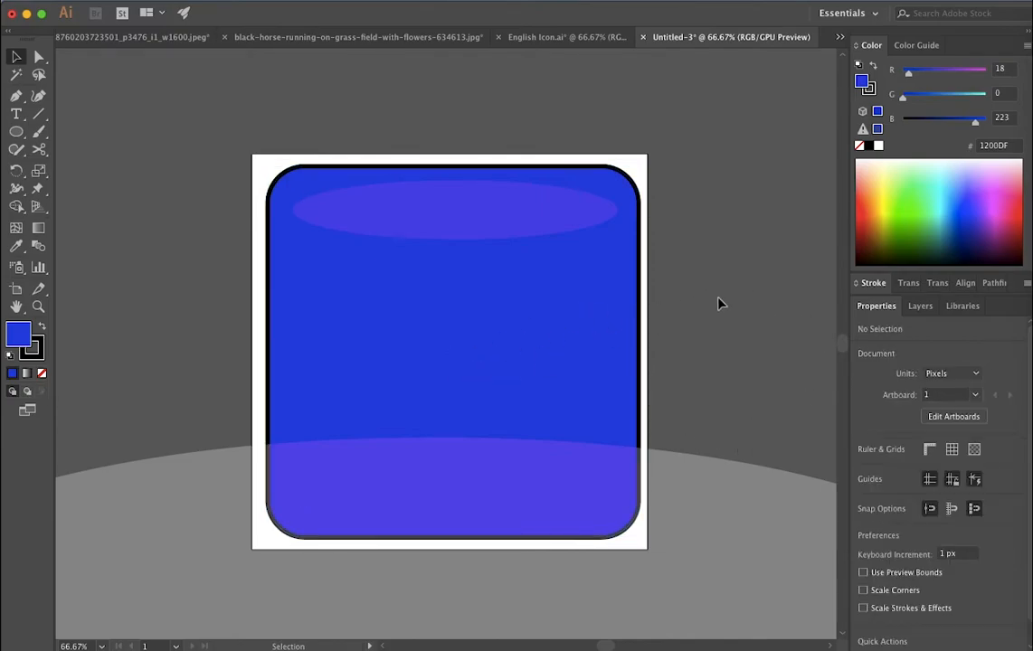
Create a new layer above Layer 1 and paste a copy of the rounded square into it, aligned exactly over the original
left_click(919, 306)
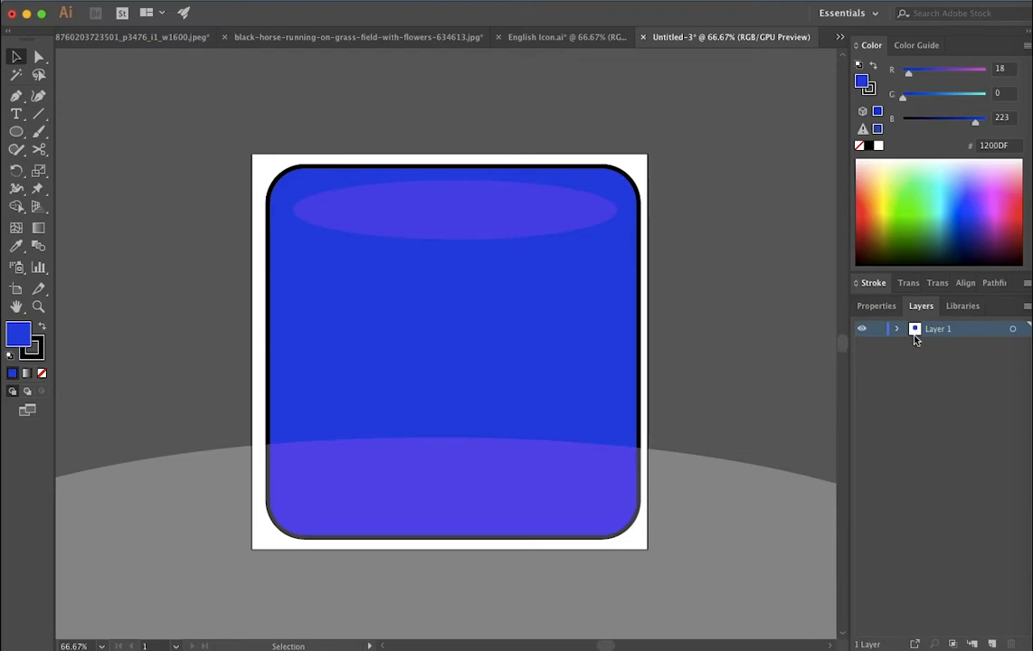
left_click(640, 342)
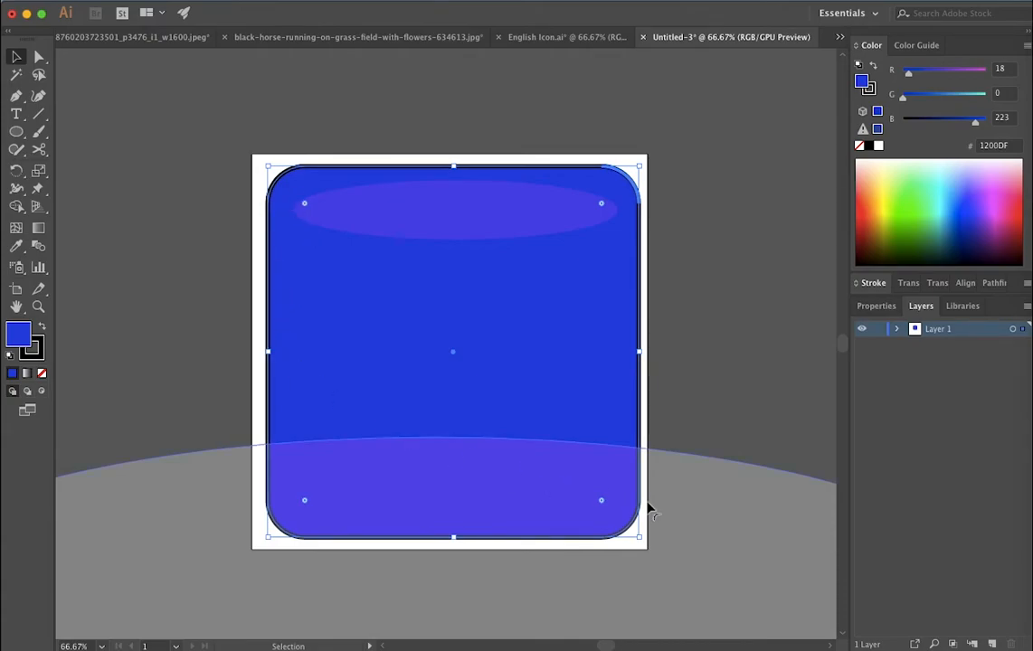
left_click(992, 644)
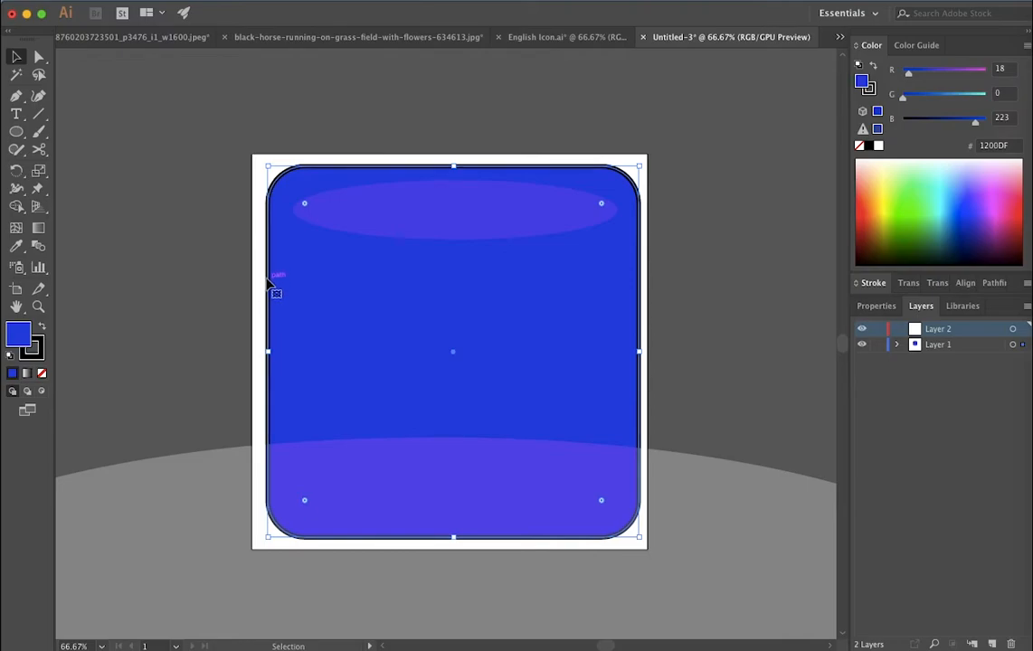
key("a")
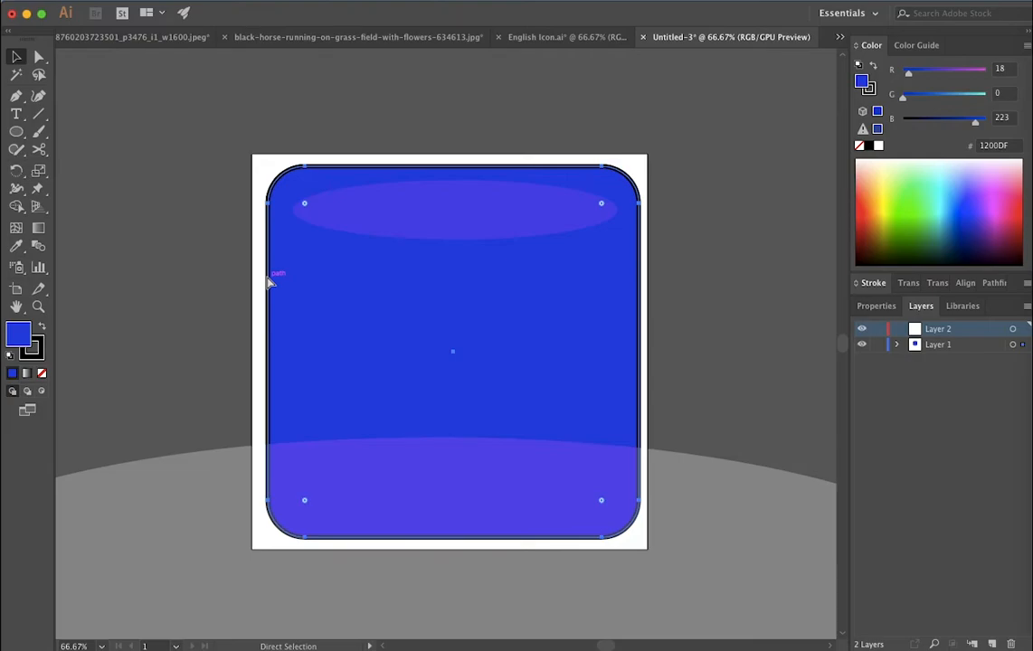
key("super+v")
key("v")
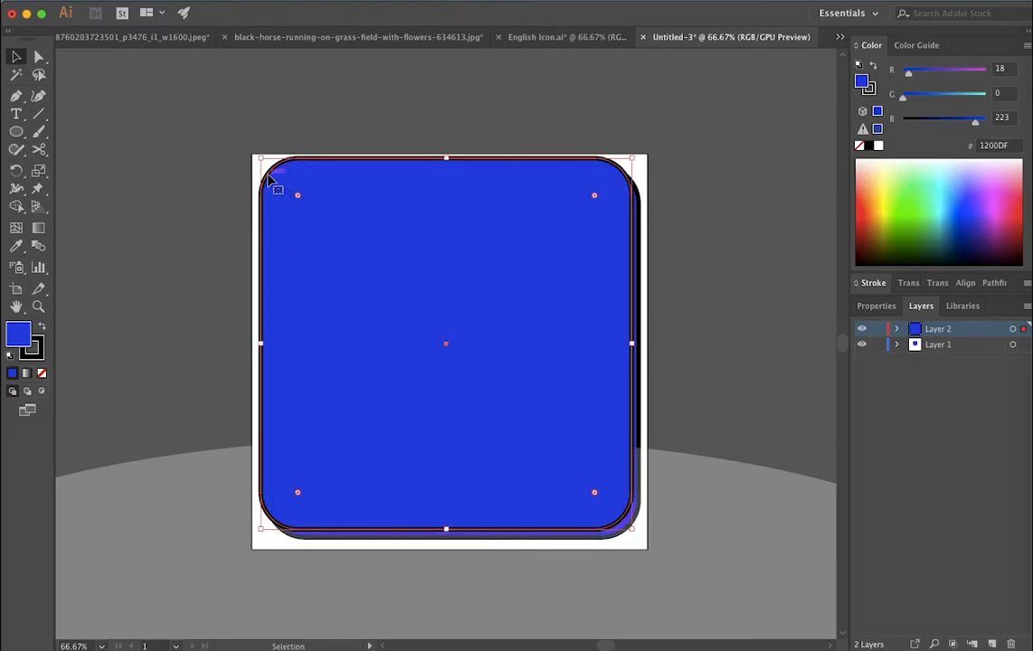
mouse_move(277, 195)
left_mouse_down()
mouse_move(304, 194)
mouse_move(277, 176)
mouse_move(270, 184)
mouse_move(430, 208)
mouse_move(269, 199)
left_mouse_up()
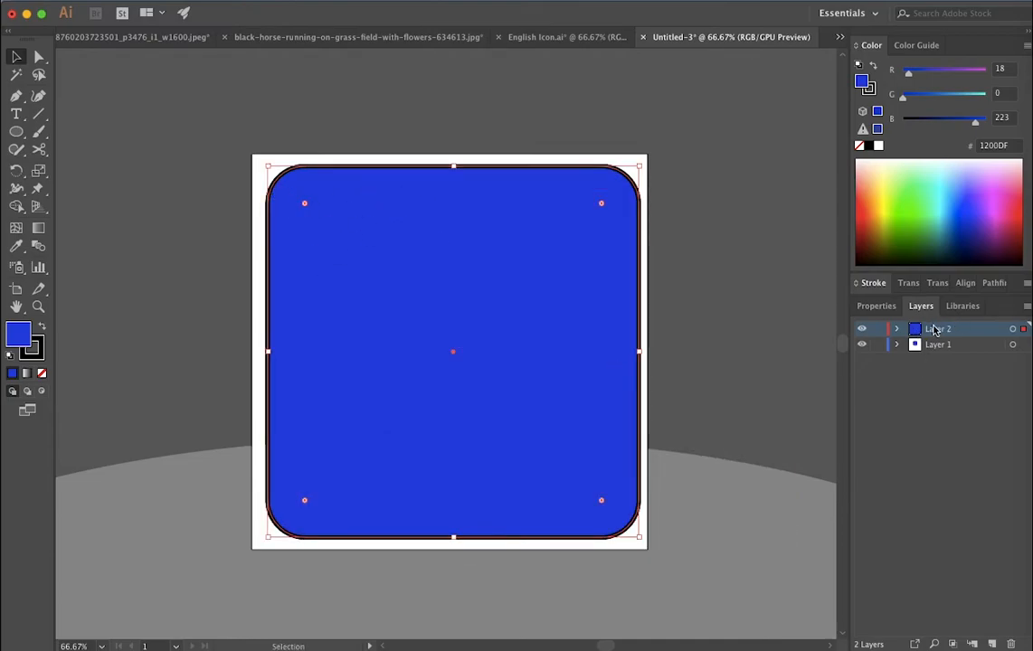
Remove the fill from the pasted rounded square, keeping only its black outline over the ellipses, and deselect it
left_click(880, 306)
left_click(865, 476)
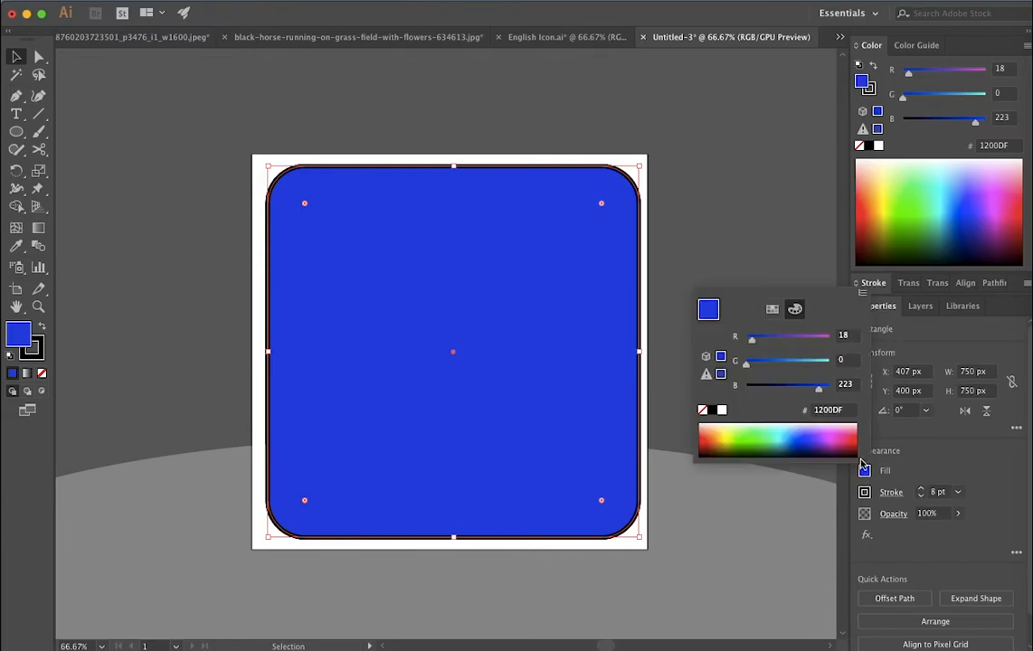
left_click(703, 411)
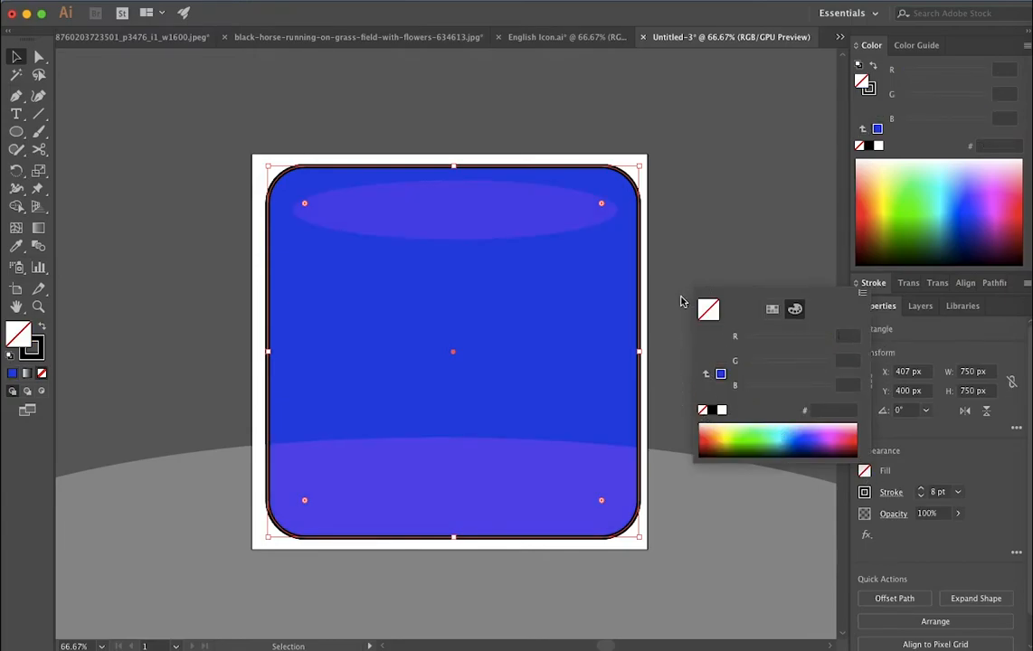
left_click(698, 409)
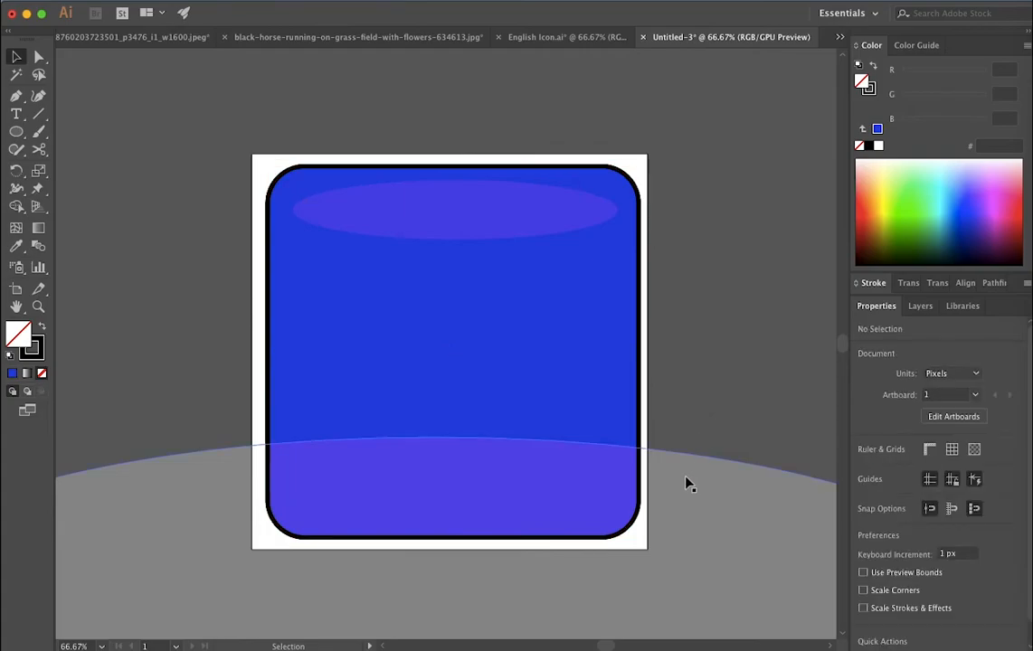
scroll(650, 464, "up", 4)
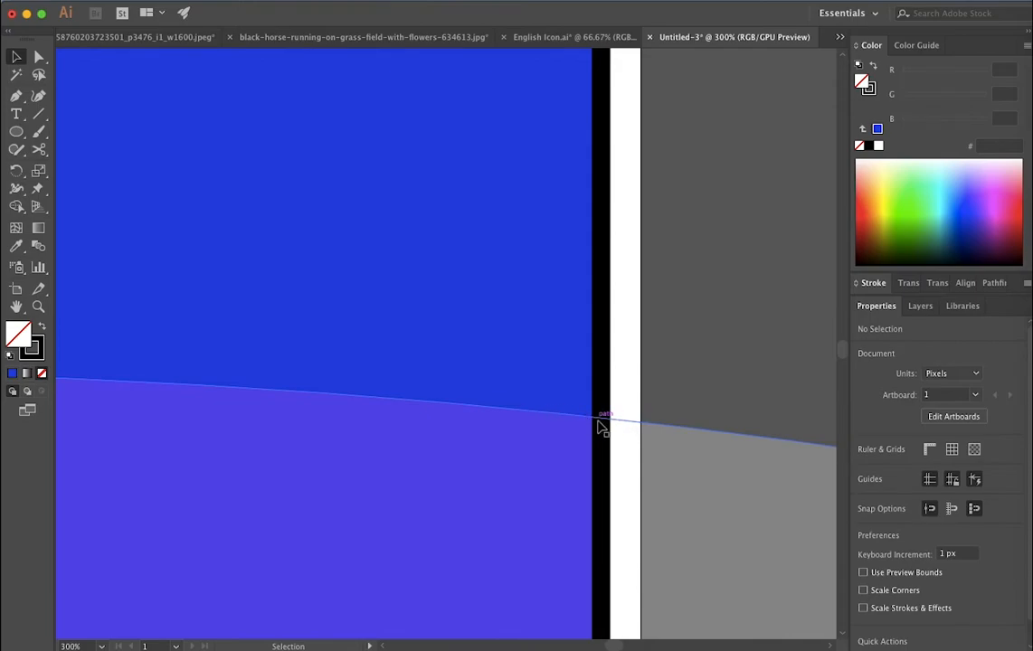
Lock Layer 1 and Layer 2, and create a new empty layer above them
scroll(548, 424, "down", 4)
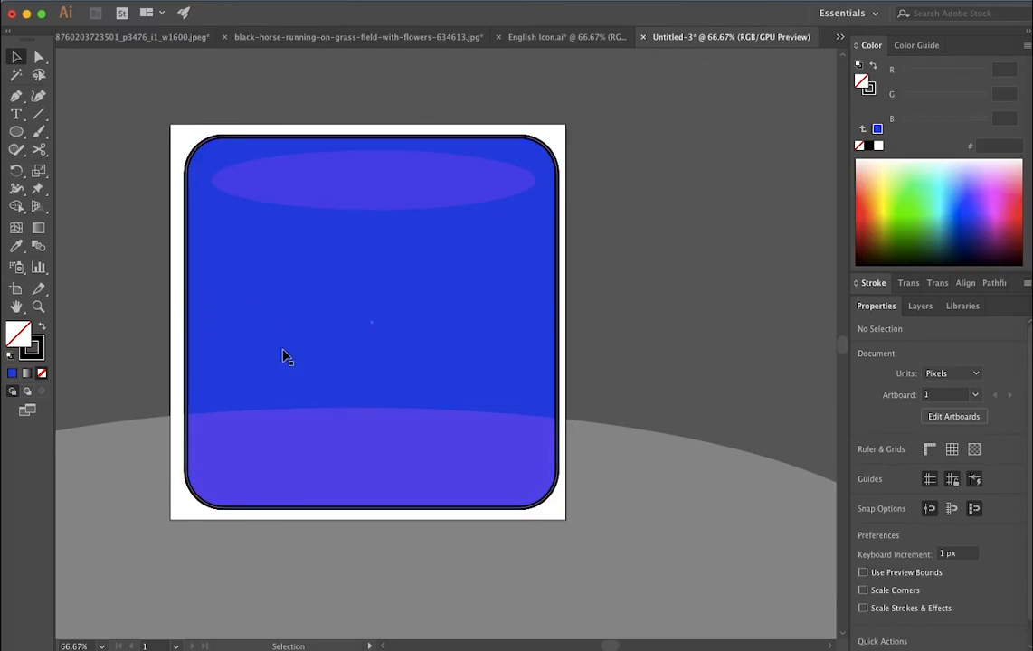
left_click(441, 321)
left_click(560, 316)
left_click(921, 305)
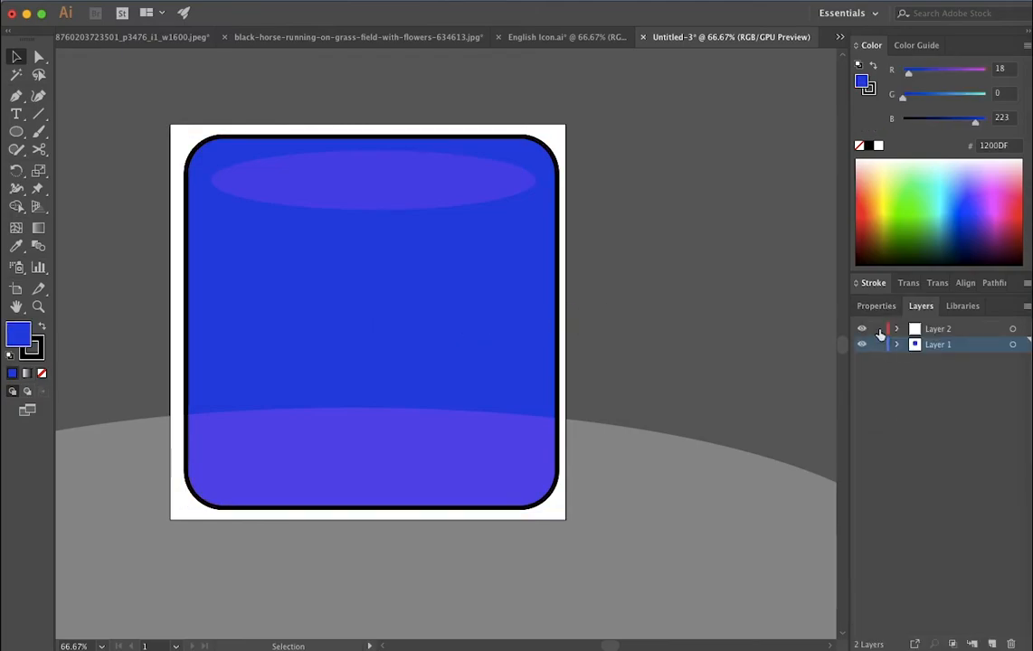
left_click(878, 330)
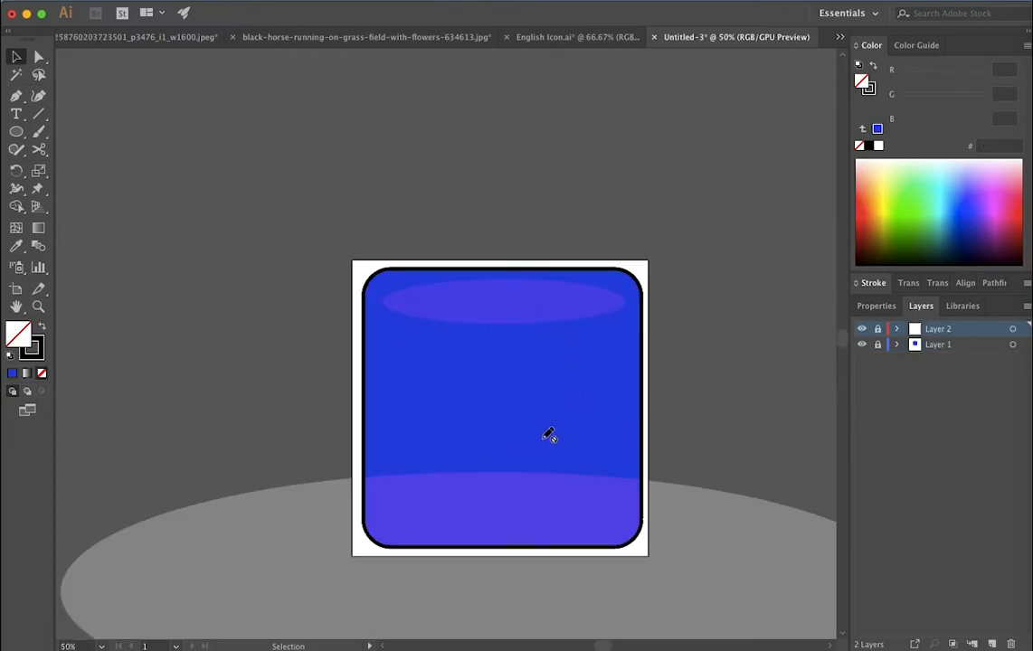
left_click(992, 645)
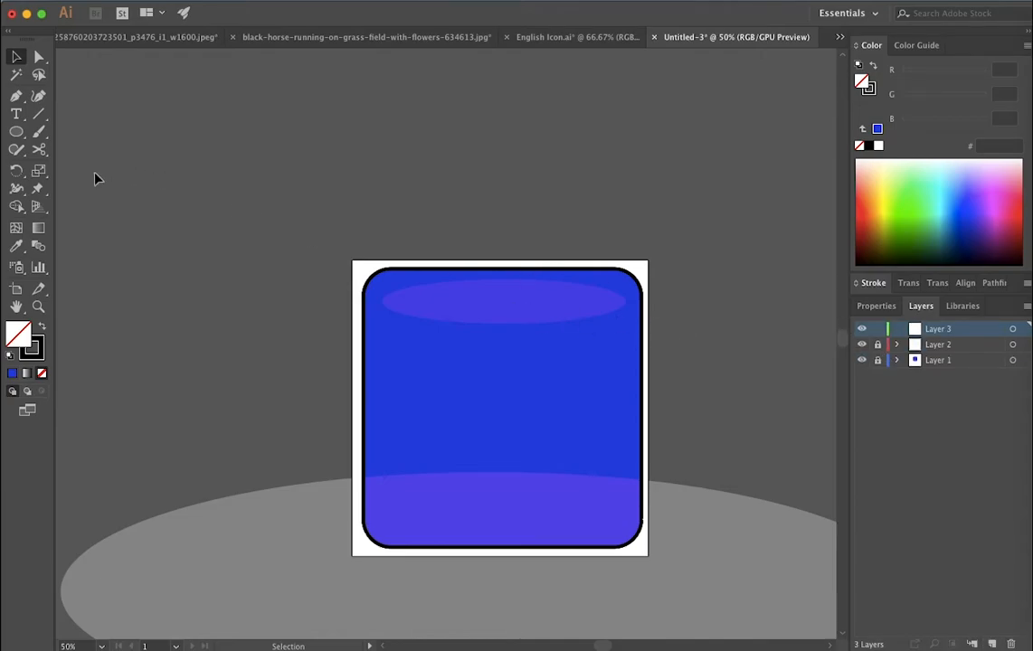
Draw a closed upright pencil outline with a pointed lower end, about 98 px wide, beside the artboard with the Pen tool
left_click(17, 97)
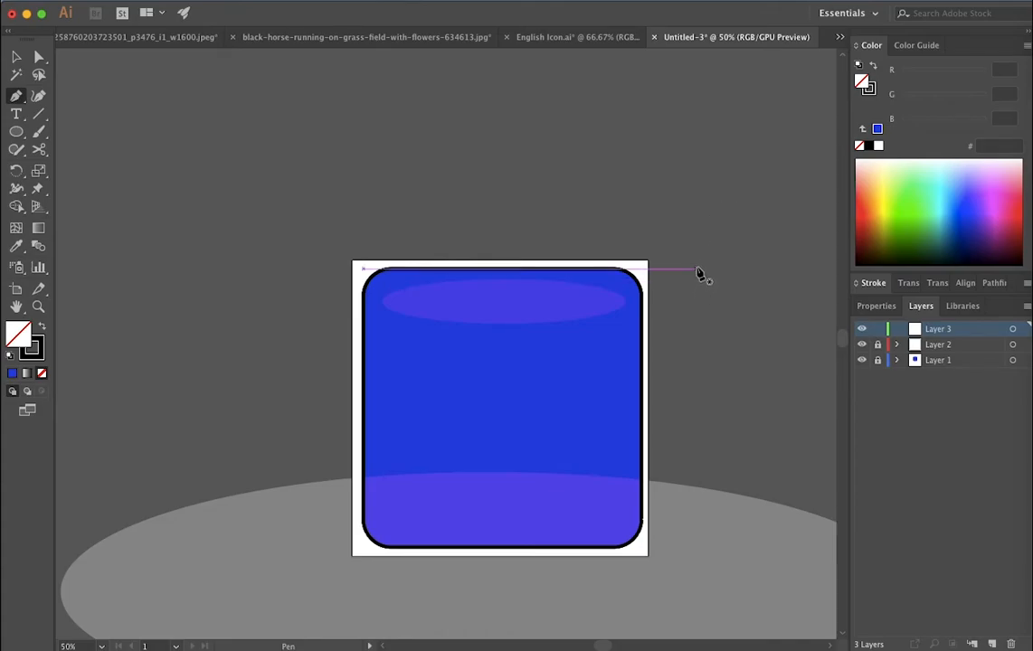
left_click(699, 268)
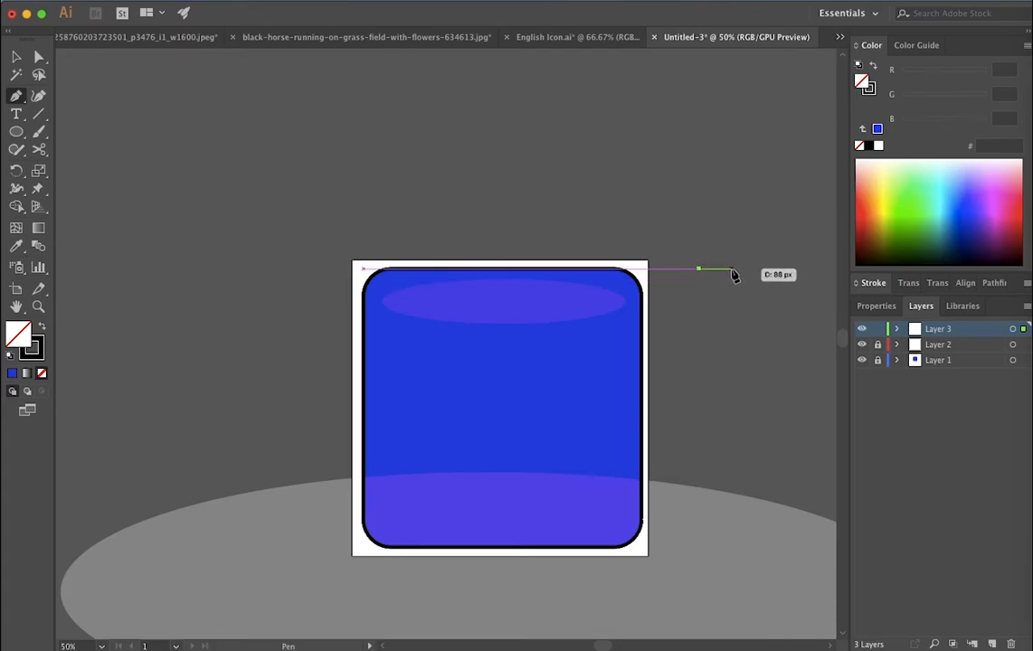
left_click(736, 269, "shift")
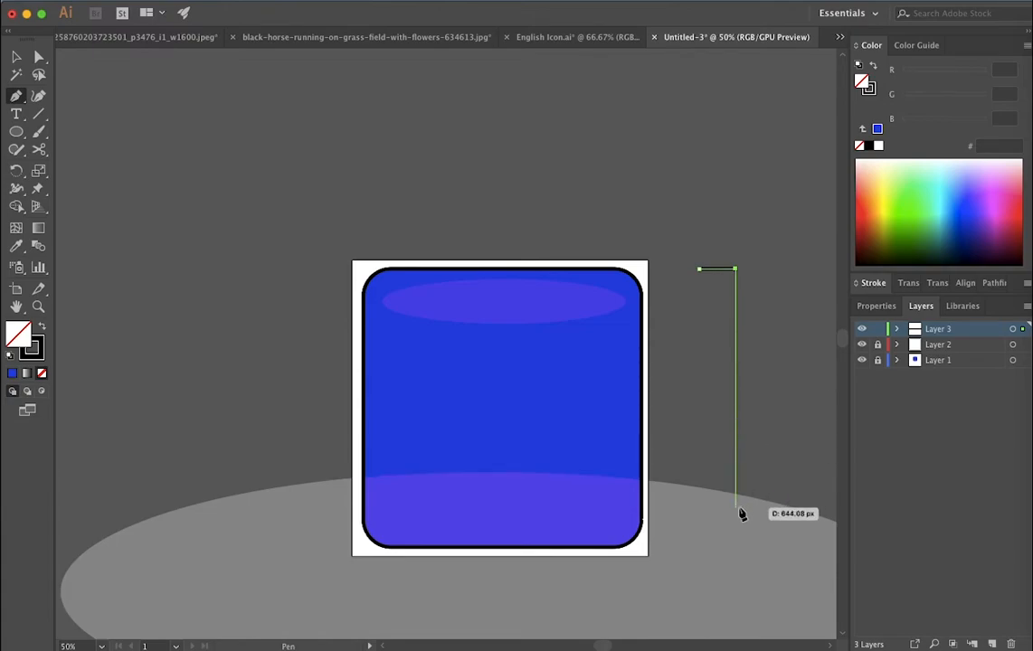
left_click(736, 508)
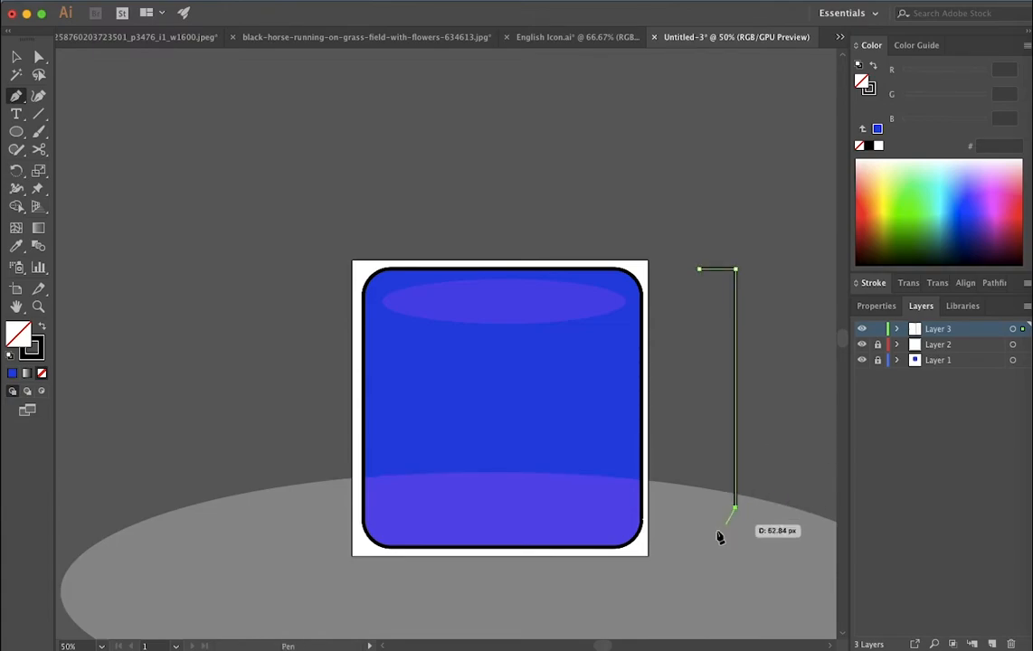
left_click(717, 540)
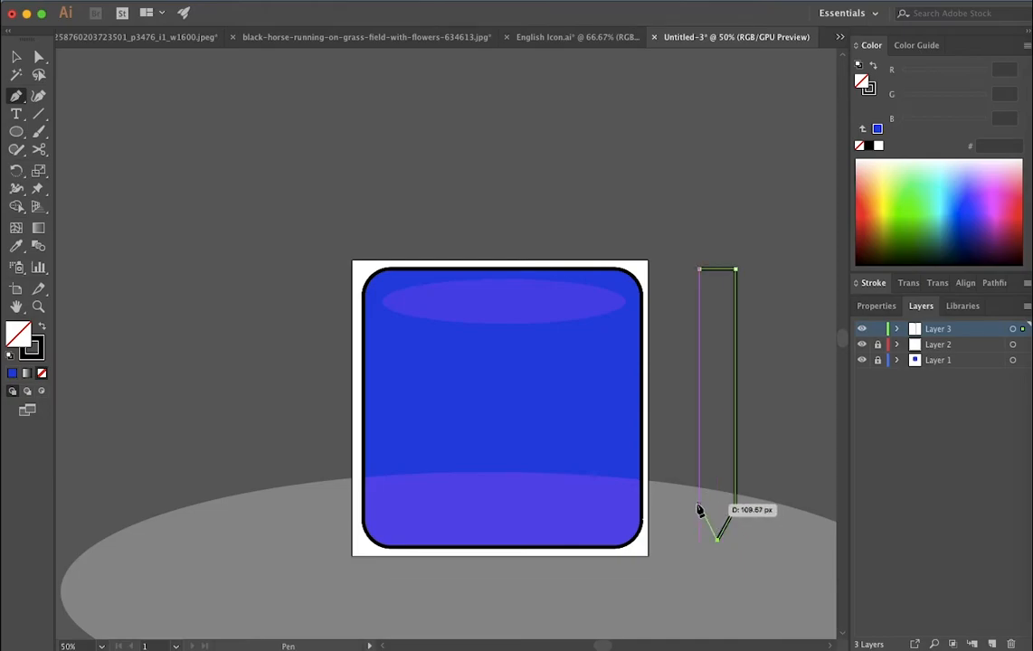
left_click(700, 505)
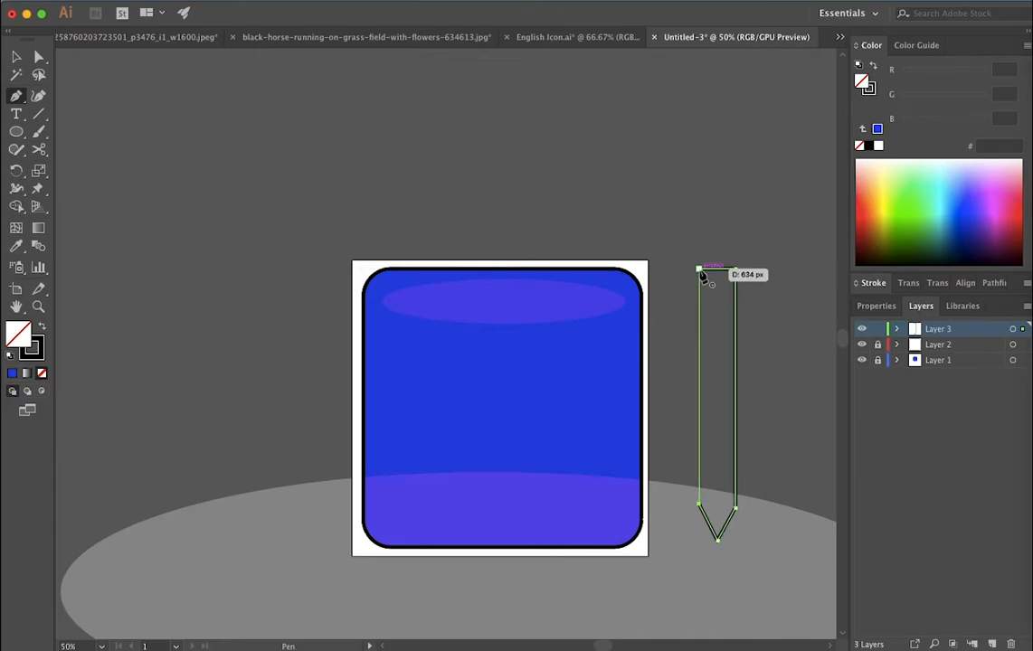
left_click(701, 271)
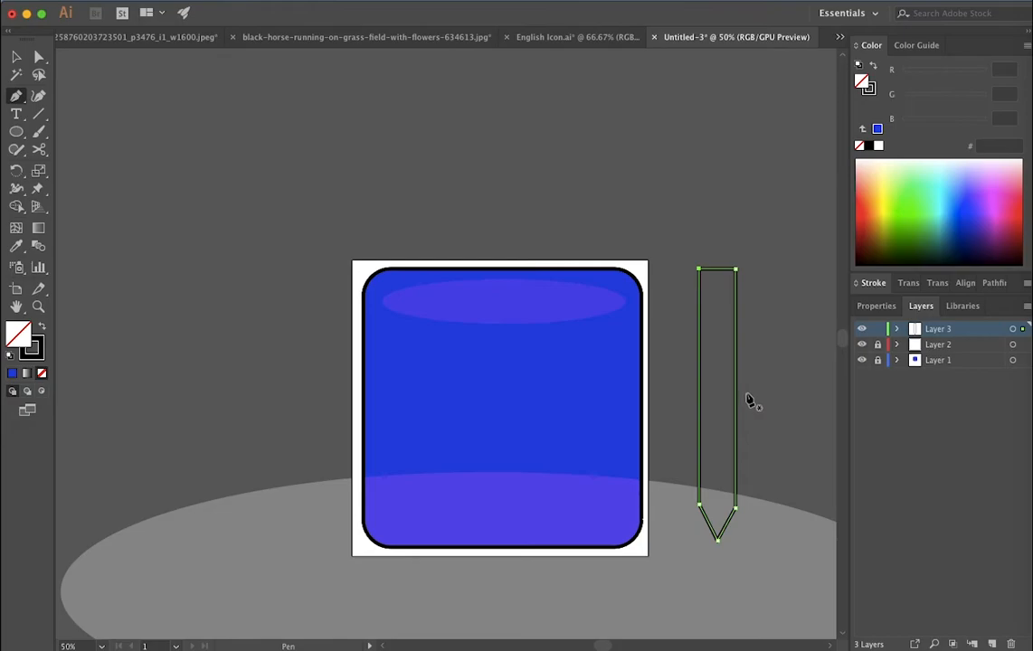
Move the pencil outline up and farther away from the artboard, and deselect it
left_click_drag(738, 409, 767, 364)
key("ctrl+z")
left_click(16, 56)
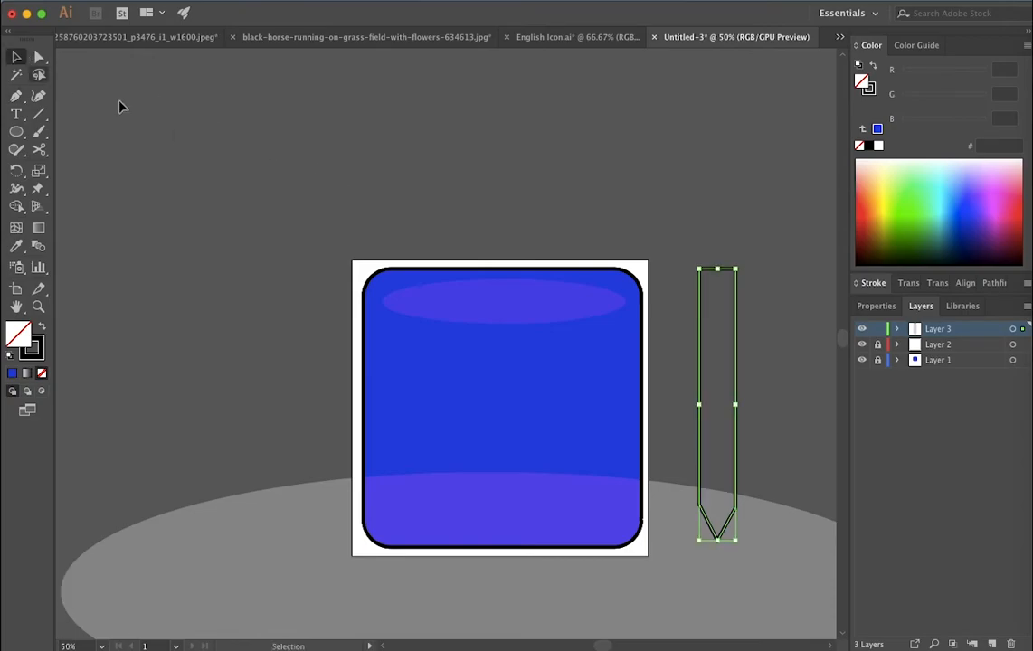
left_click_drag(740, 392, 768, 329)
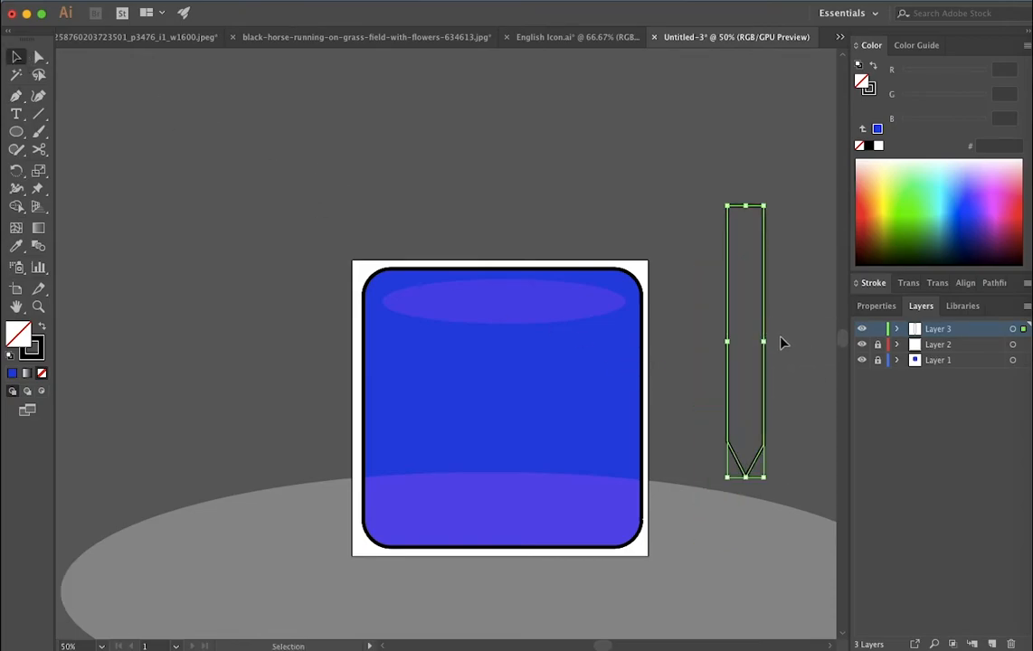
left_click(791, 390)
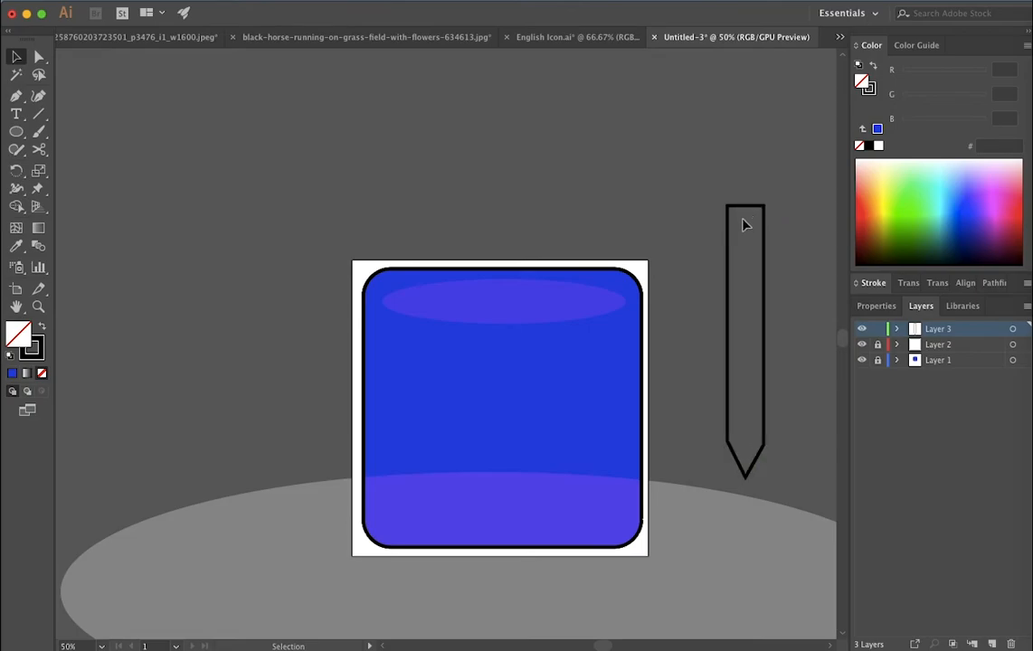
Draw a closed eraser rectangle about 98 px wide across the pencil's upper end with the Pen tool
scroll(737, 276, "up", 2)
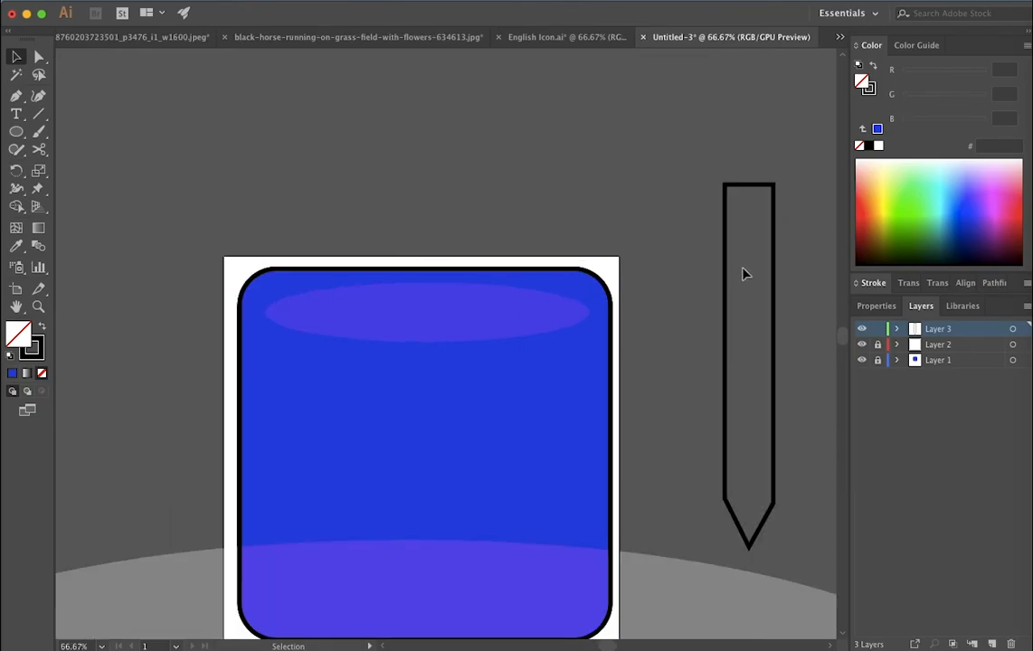
left_click(15, 98)
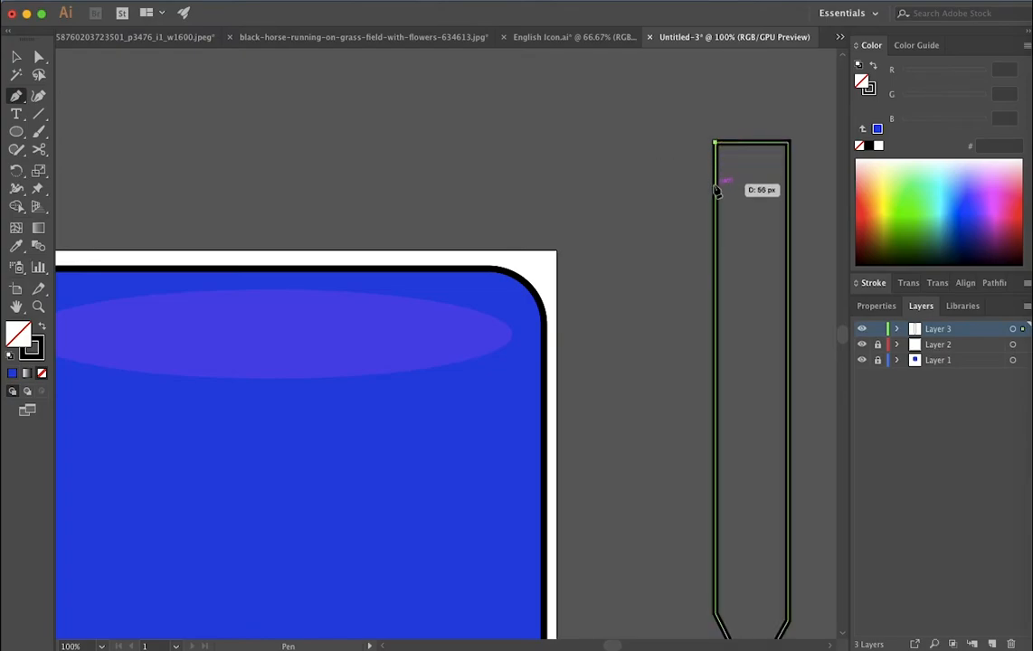
left_click(715, 190)
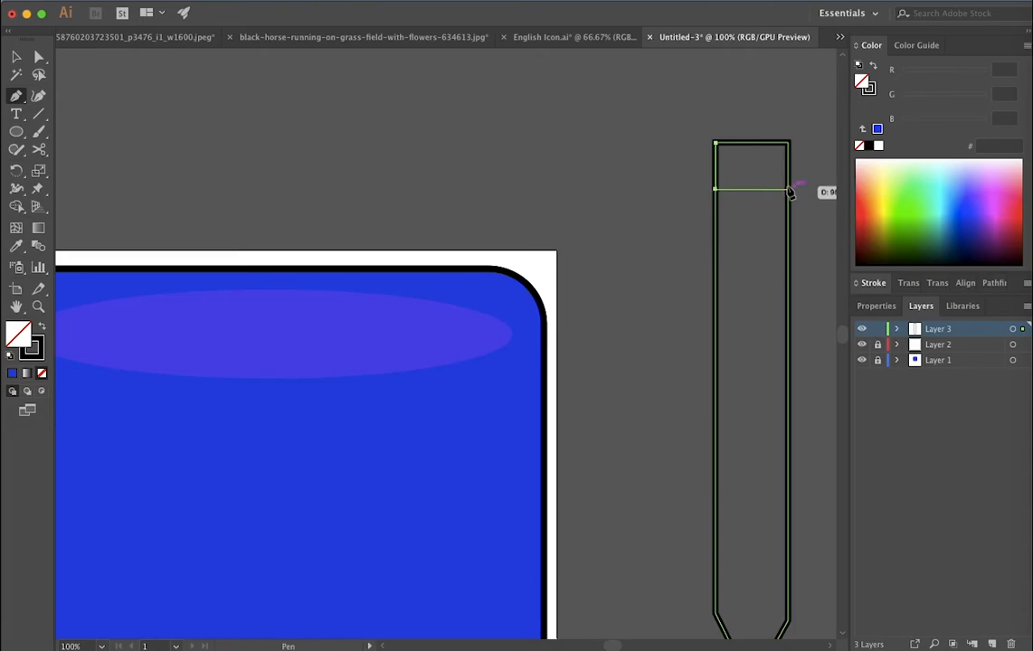
left_click(789, 190)
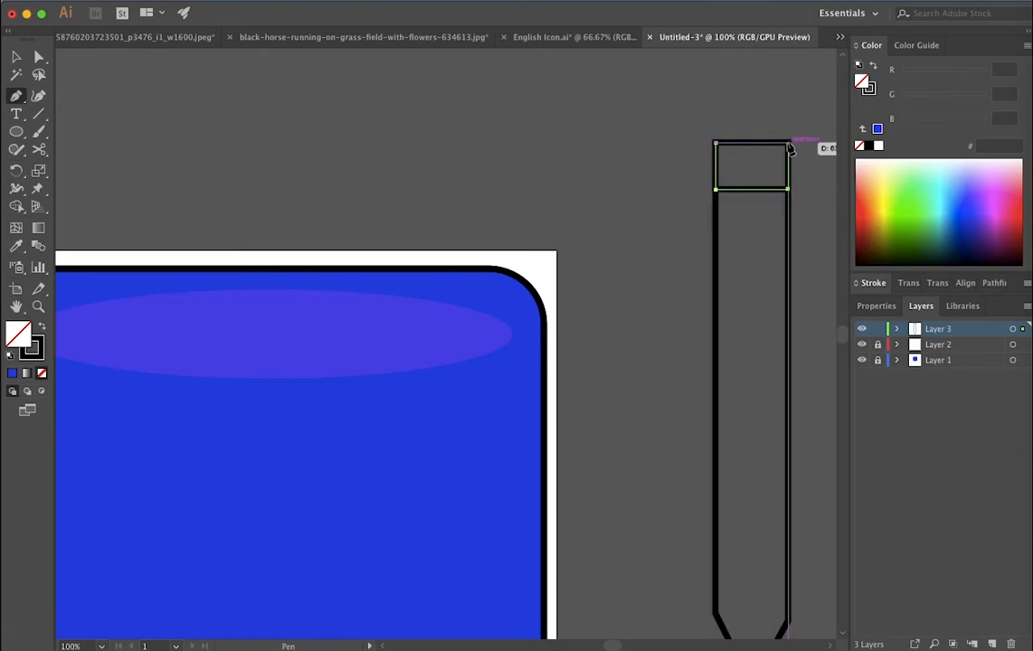
left_click(715, 143)
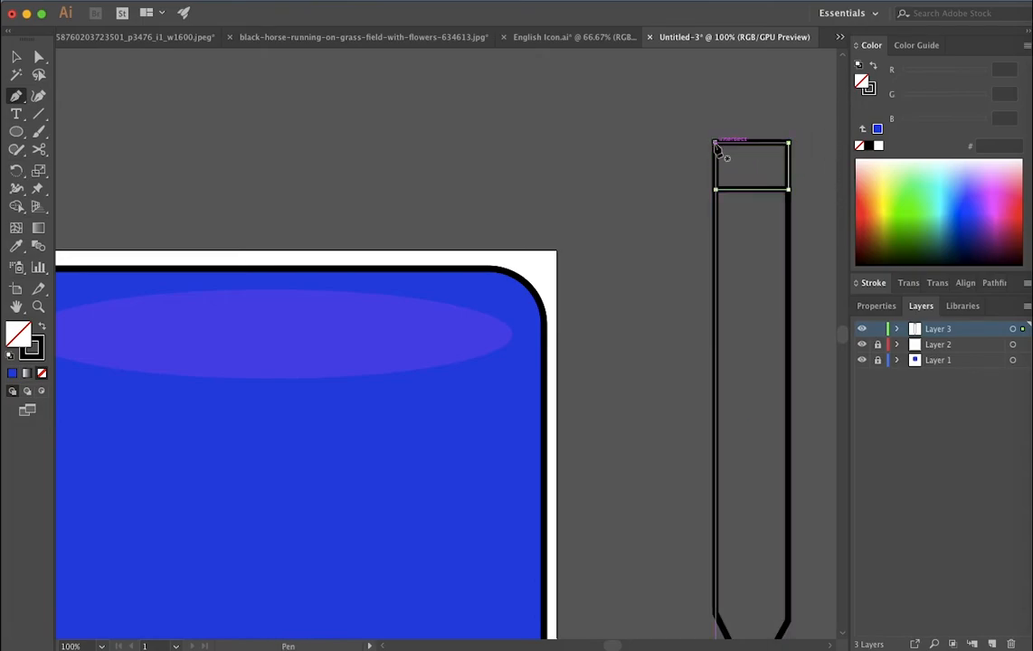
Fill the eraser rectangle at the pencil's upper end with pink #FF55EE
left_click(876, 306)
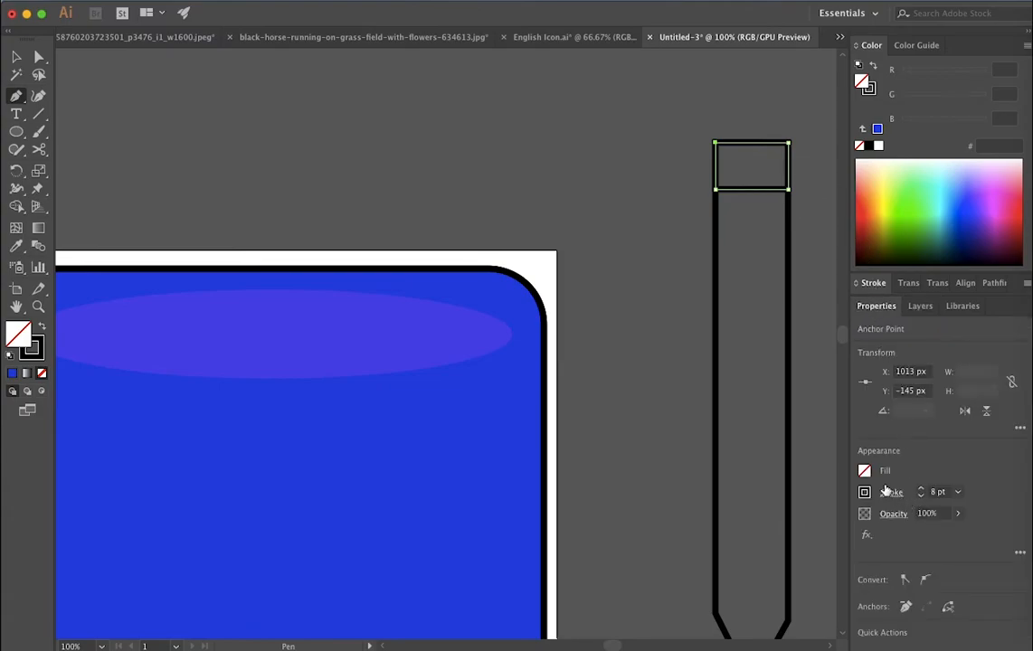
left_click(865, 471)
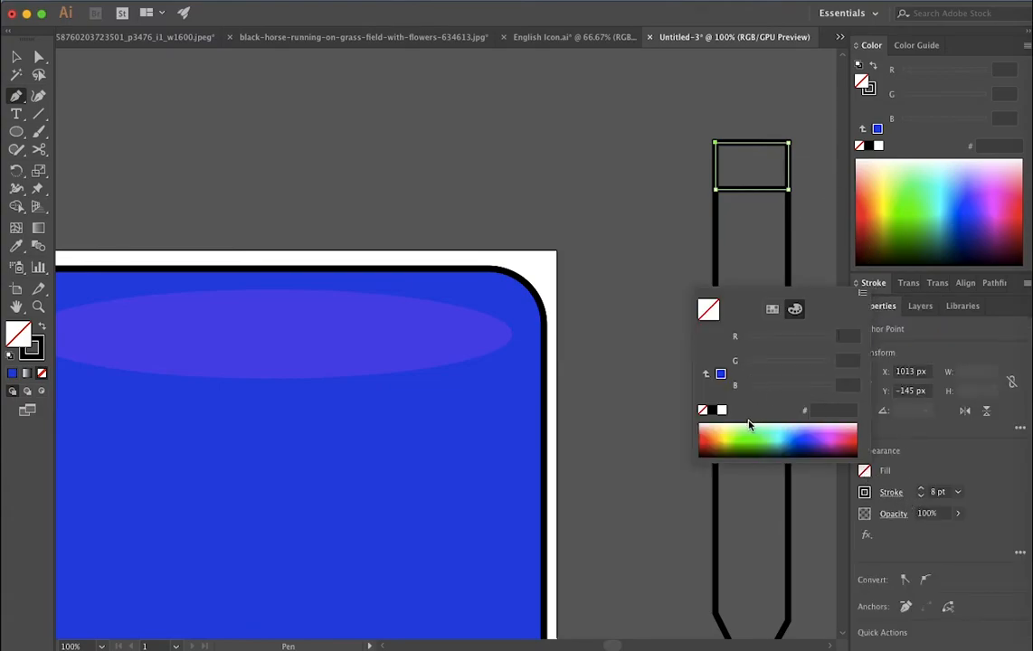
left_click(838, 433)
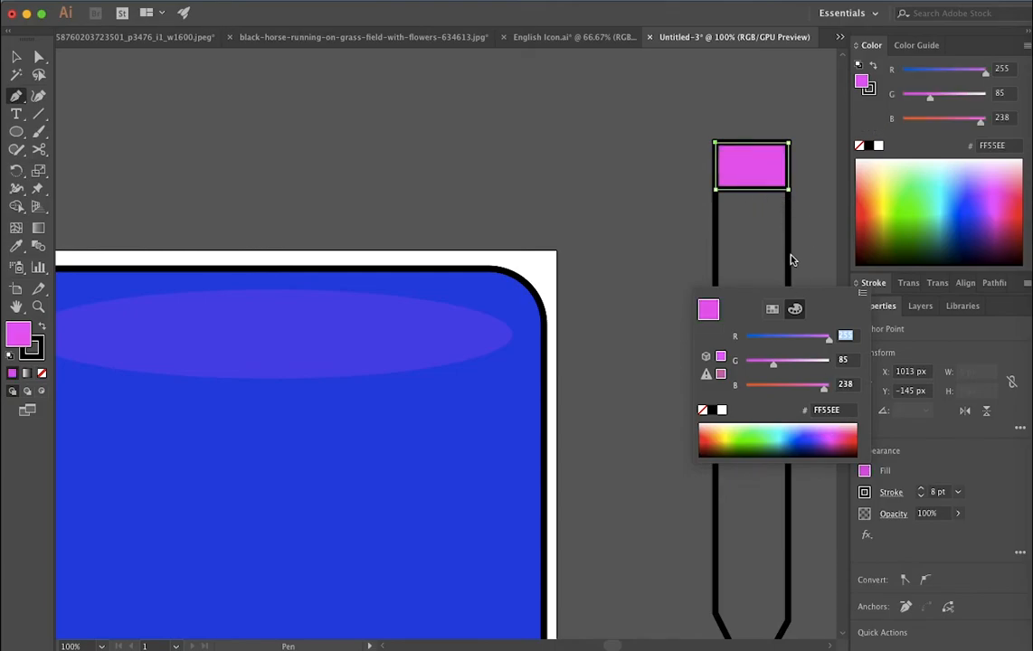
left_click(717, 241)
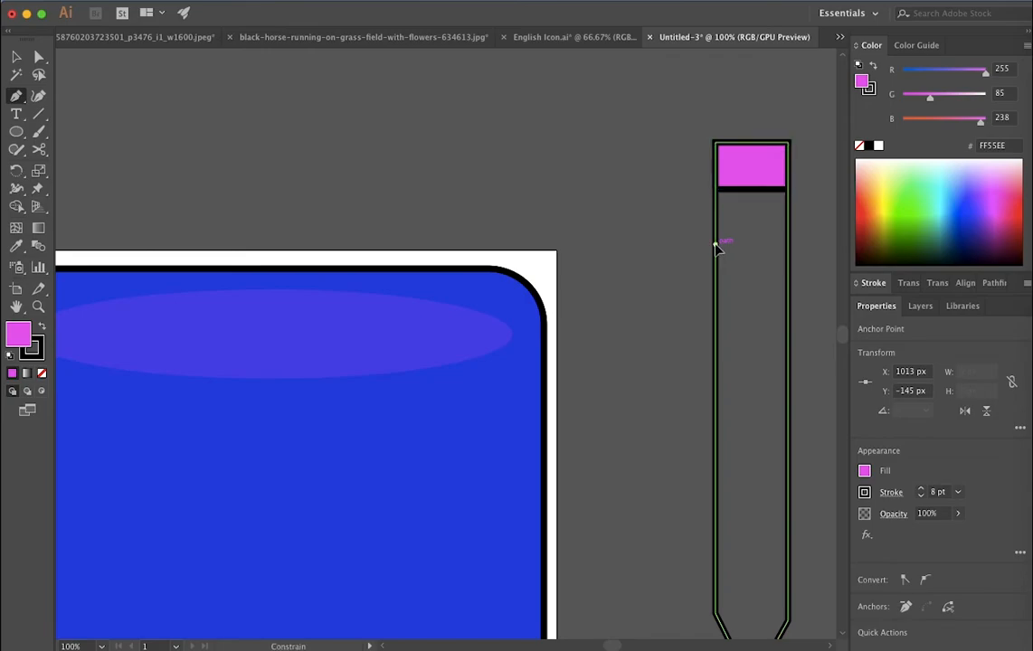
Draw a closed 98 × 74 px band directly below the pink eraser, spanning the pencil's full width
left_click(715, 244)
left_click(789, 244)
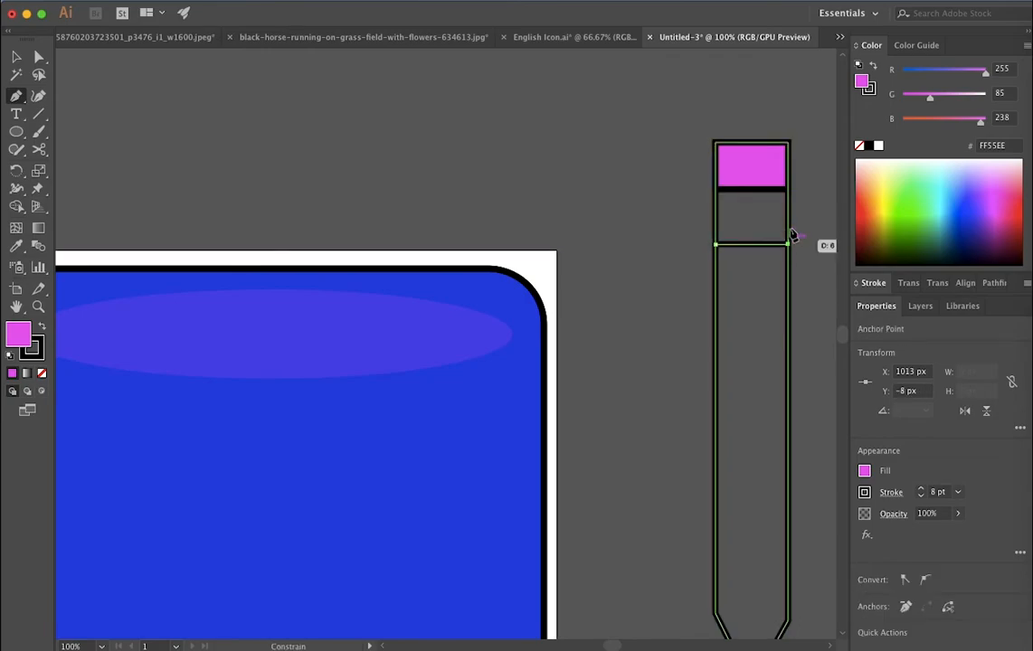
left_click(789, 190)
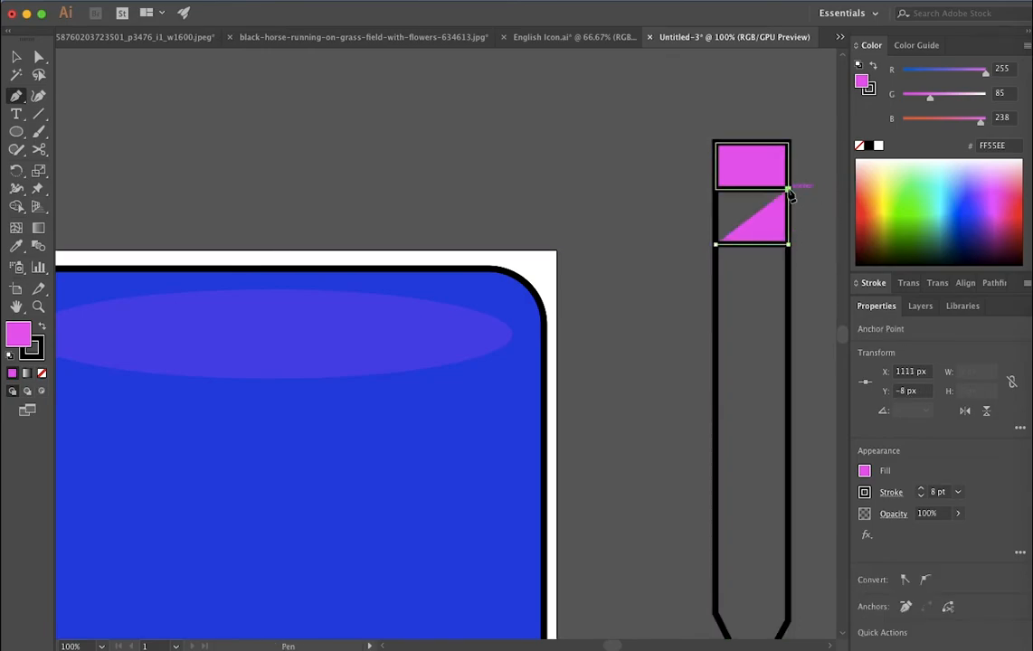
left_click(715, 190)
left_click(715, 243)
Try a pale pink tint and a pale blue-gray tint as the fill of the band below the eraser
left_click(916, 47)
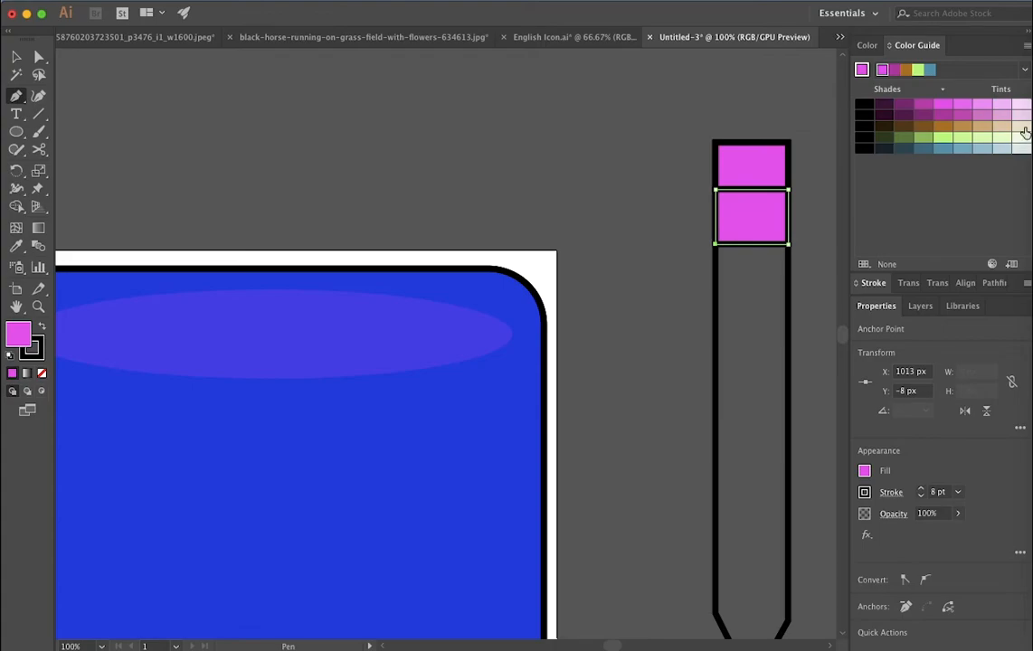
left_click(1023, 106)
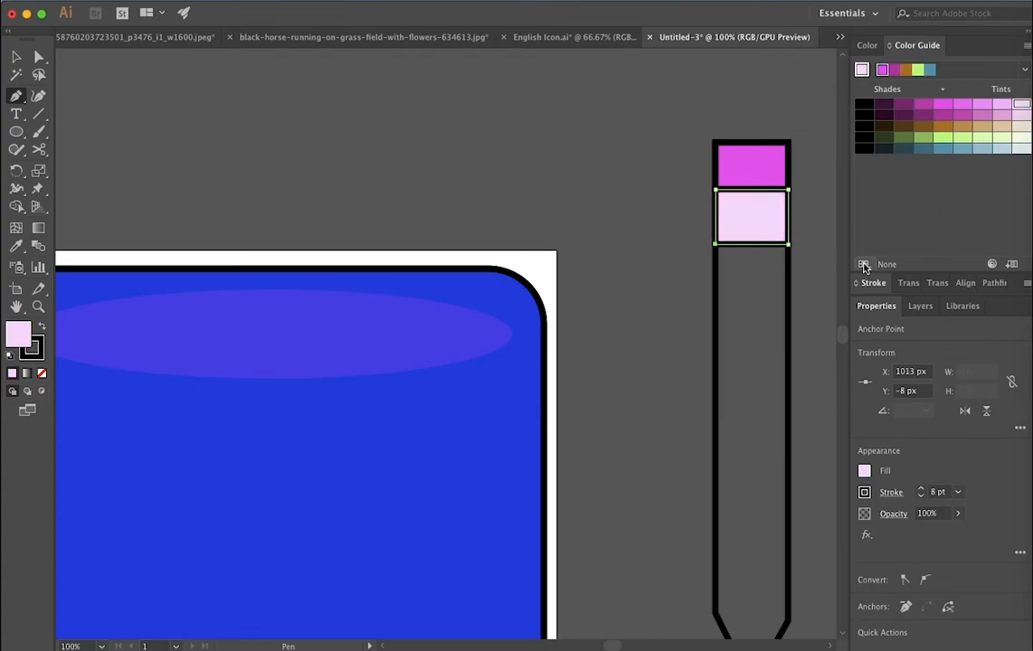
left_click(1022, 147)
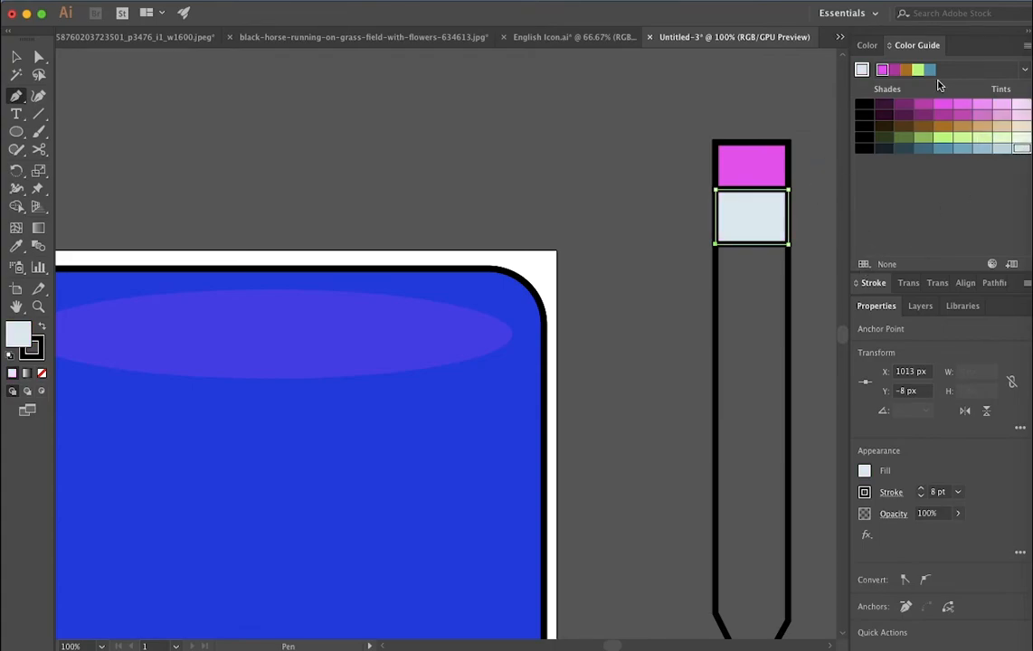
Set the fill of the band below the eraser to pale lavender #E9D8FF
left_click(871, 45)
left_click(982, 160)
left_click_drag(977, 165, 980, 164)
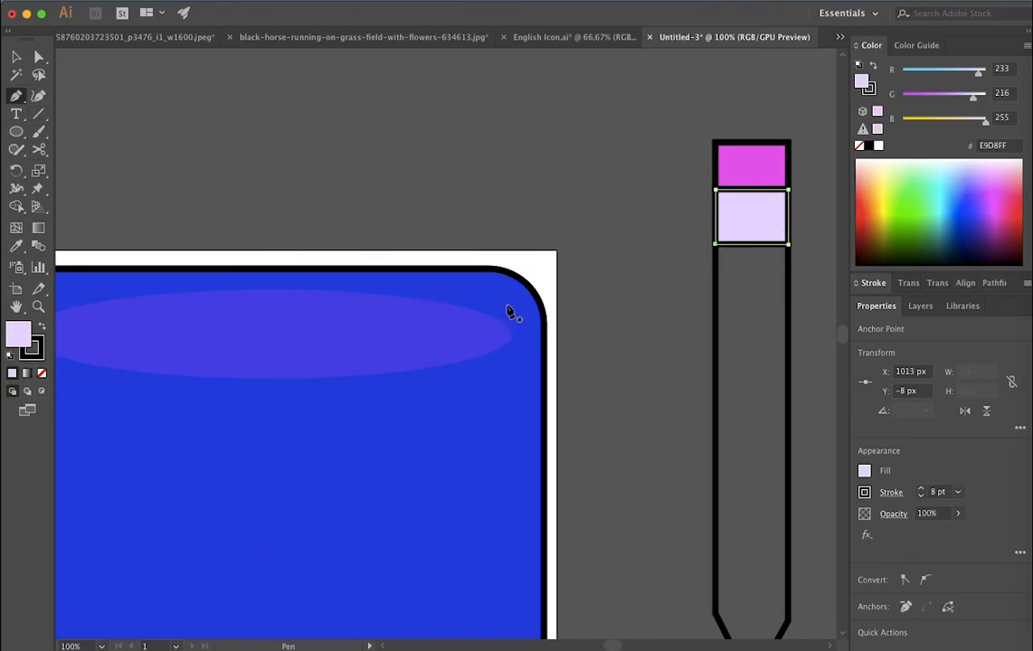
Try the yellow fill #FFFC5A on the band below the eraser and undo it
scroll(606, 276, "down", 5)
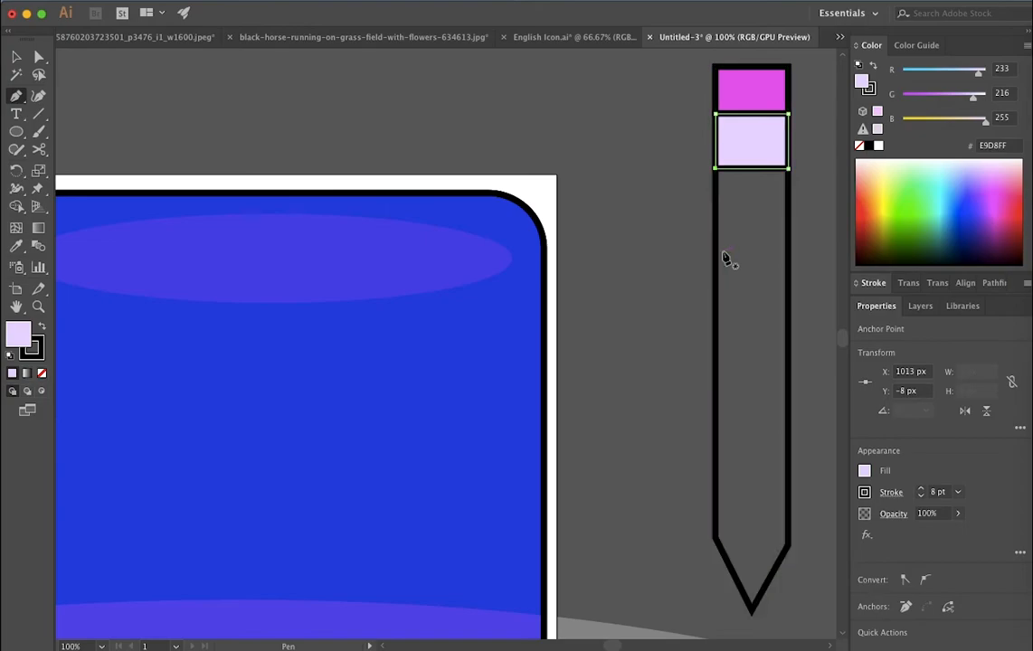
left_click(888, 187)
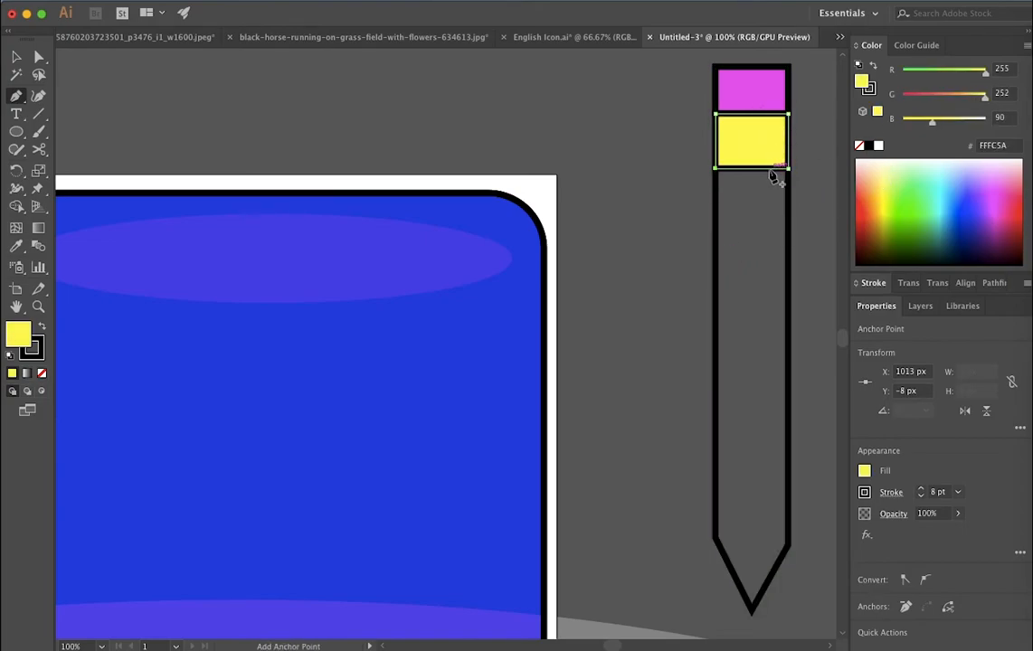
key("ctrl+z")
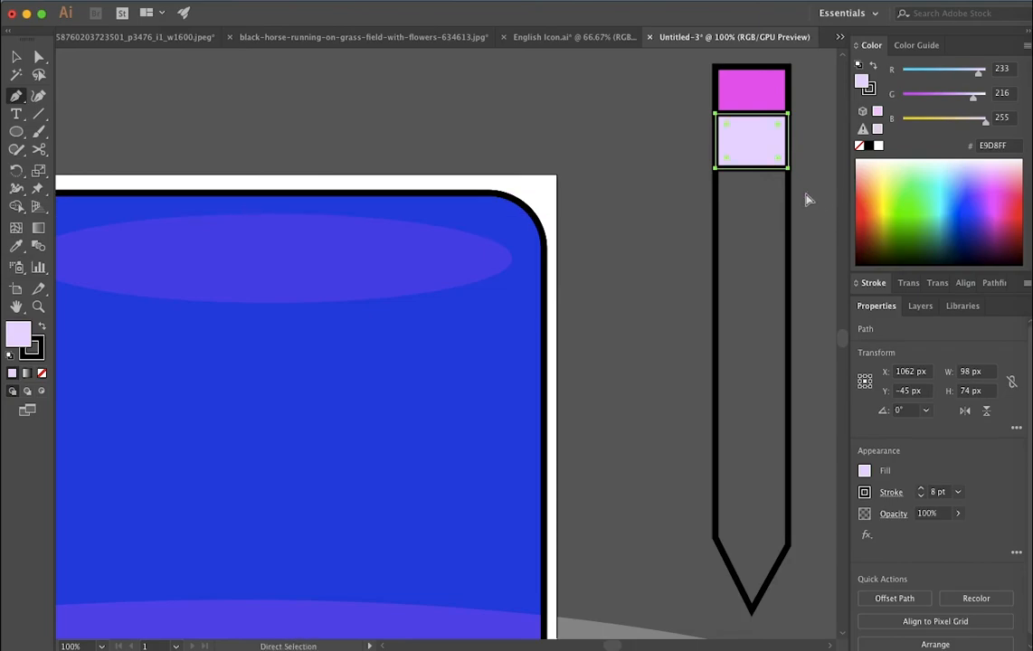
Draw the closed pencil body below the lavender band, about 98 × 507 px, with yellow fill #FCFF5E and a two-peaked zigzag lower edge
left_click(808, 201, "super")
left_click(888, 186)
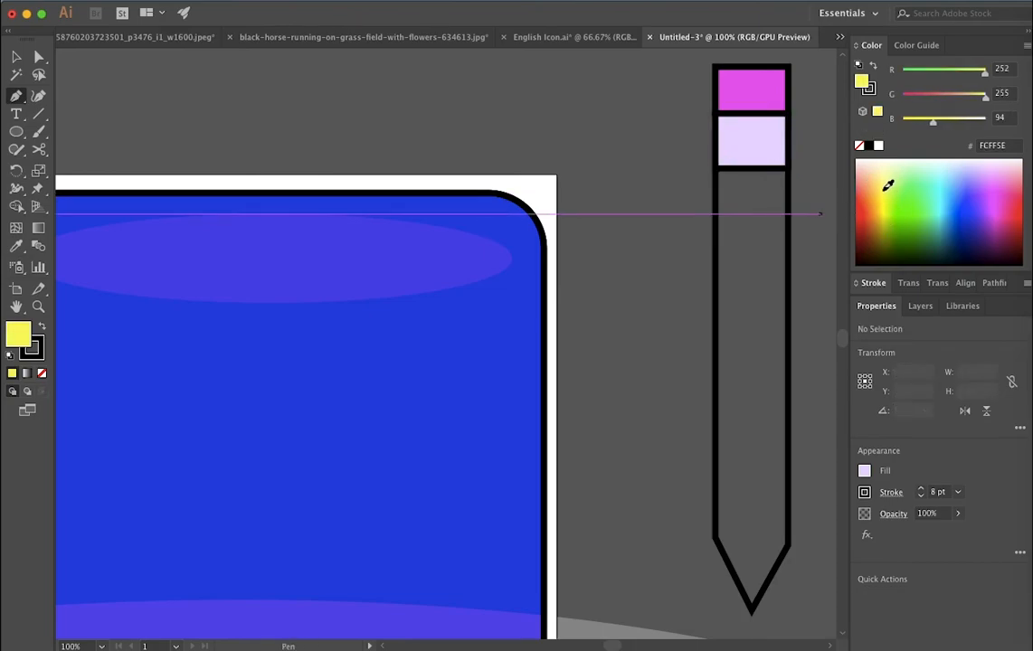
left_click(718, 170)
left_click(788, 169)
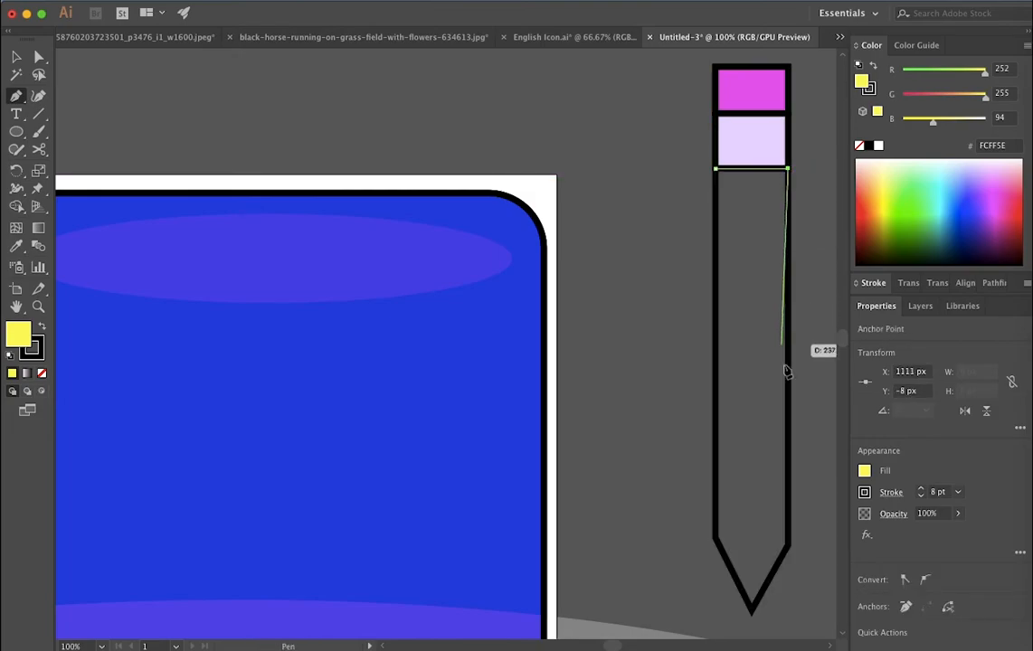
left_click(789, 546)
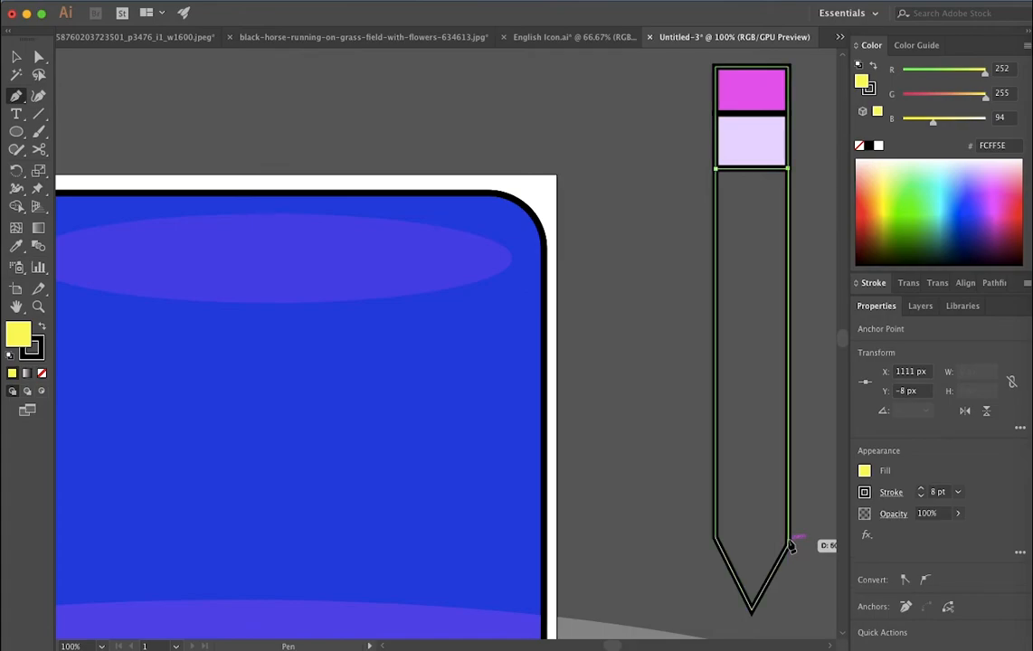
left_click_drag(789, 546, 771, 520)
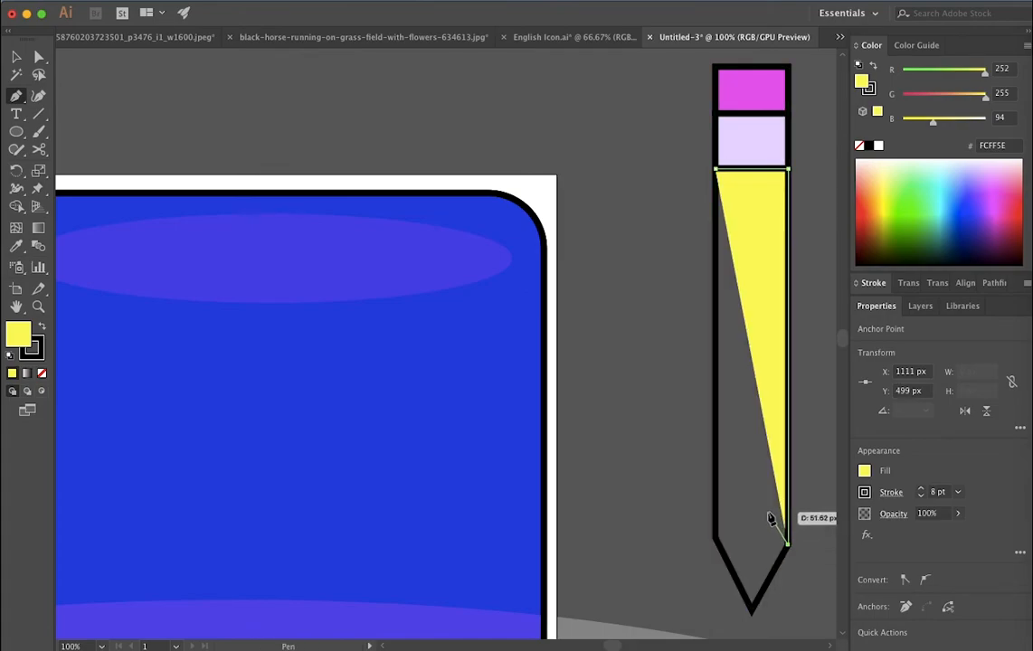
left_click(769, 513)
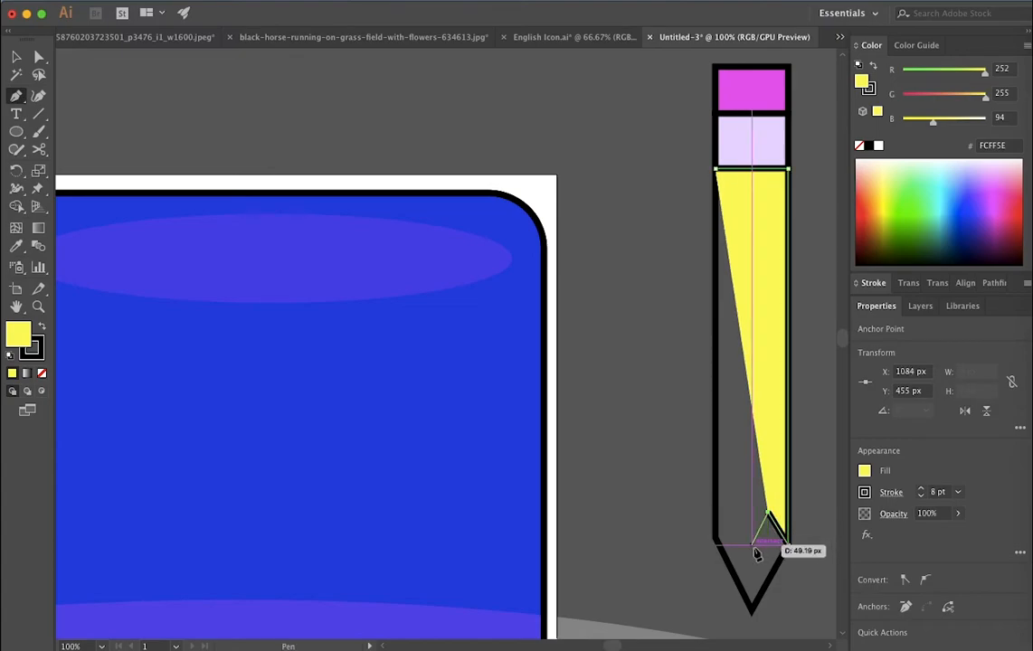
left_click(753, 544)
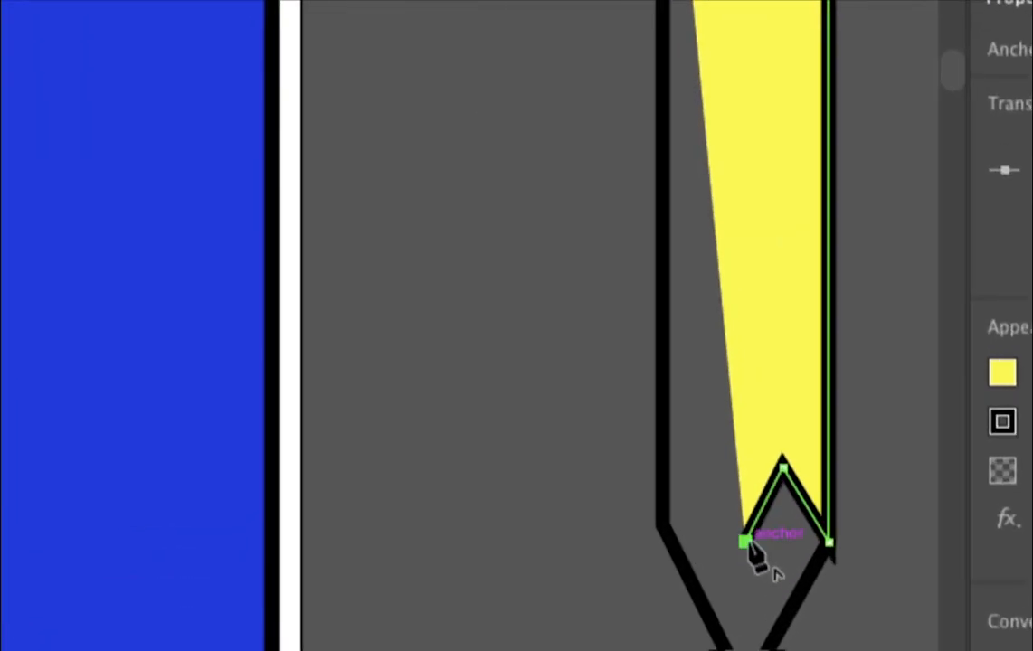
left_click_drag(748, 544, 707, 461)
left_click_drag(706, 457, 671, 12)
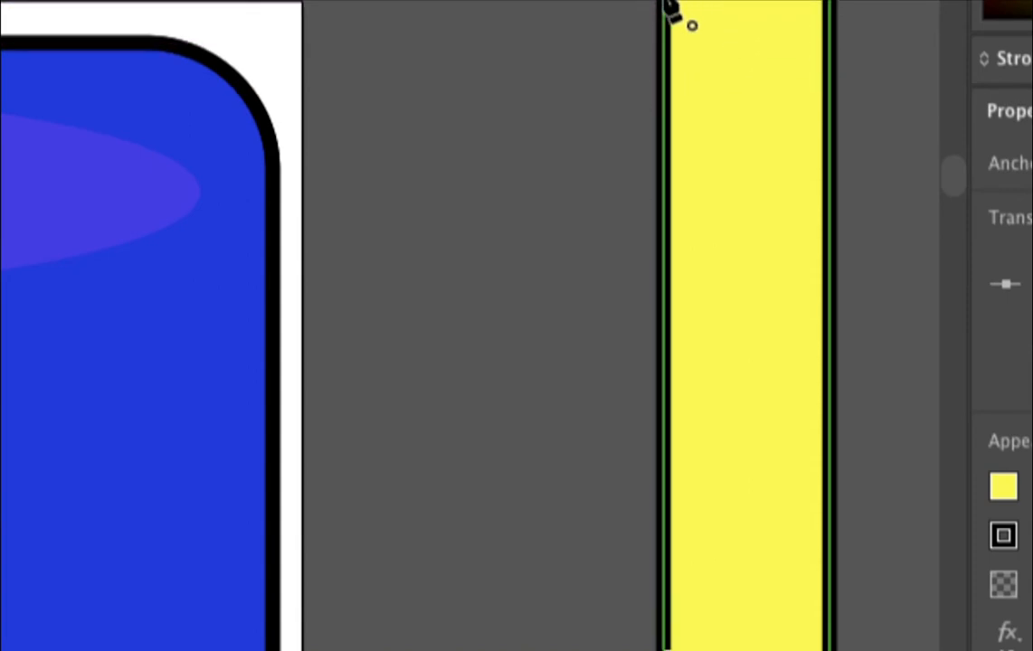
Draw a closed triangle at the pencil's point as the lead, filled with black #000000
scroll(579, 412, "down", 8)
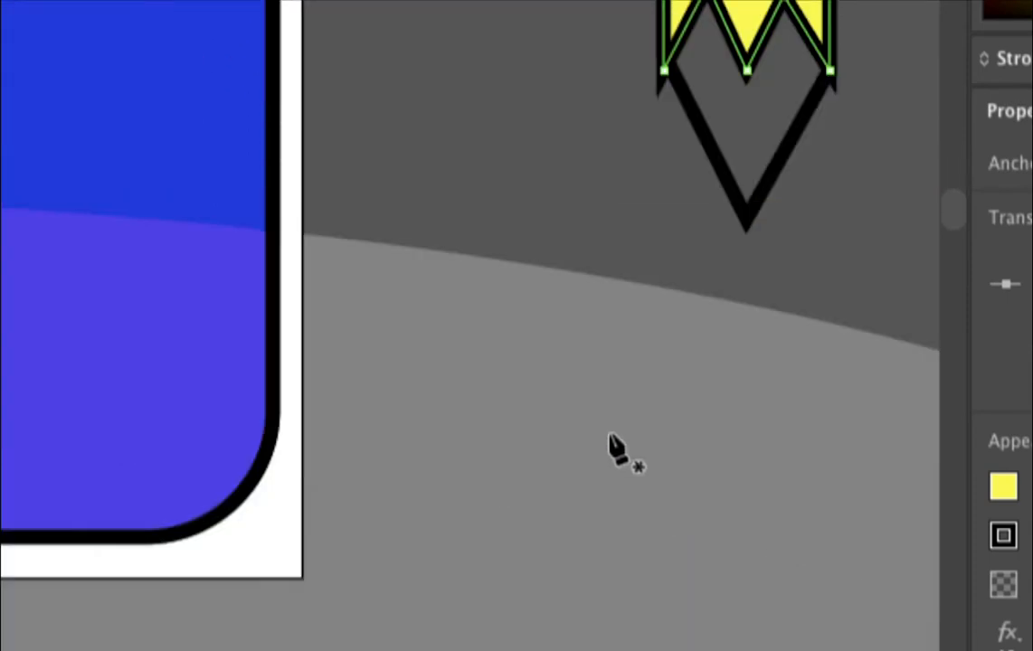
scroll(665, 409, "up", 3)
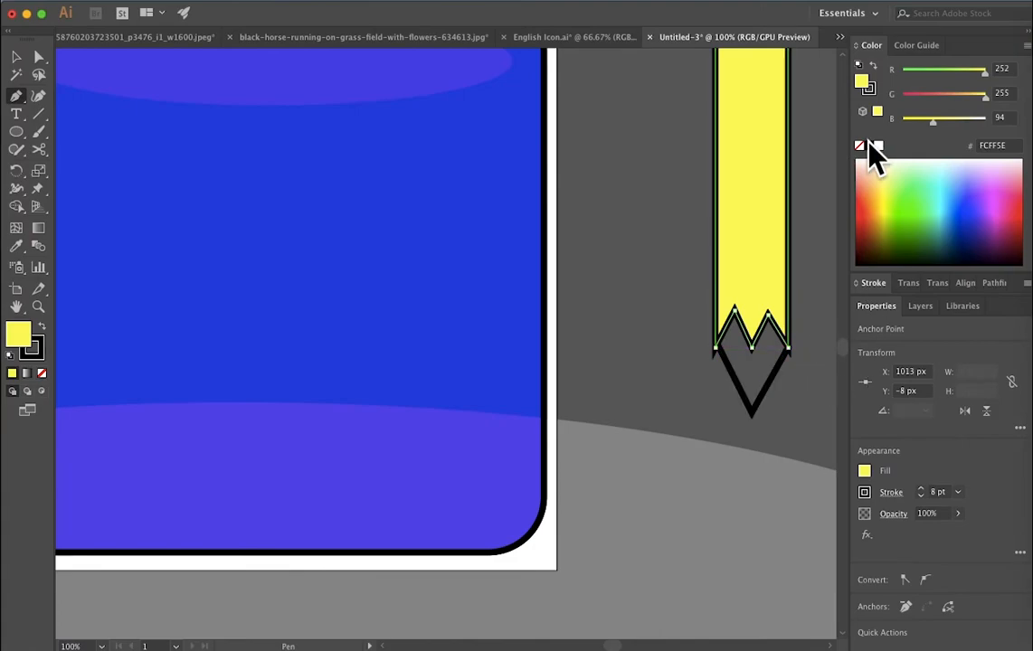
left_click(685, 399, "super")
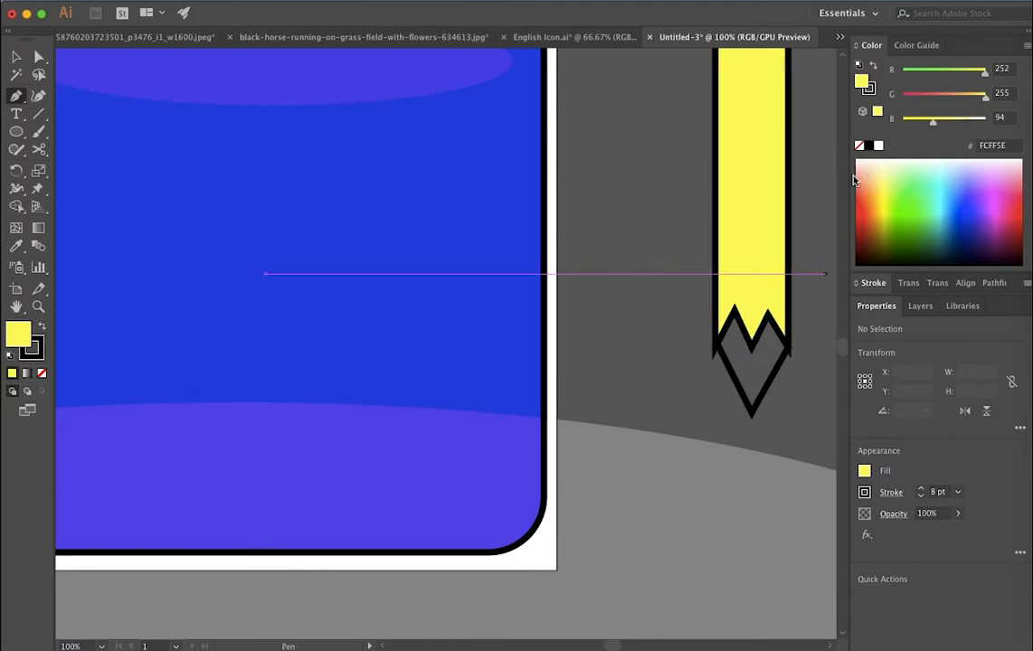
left_click(870, 145)
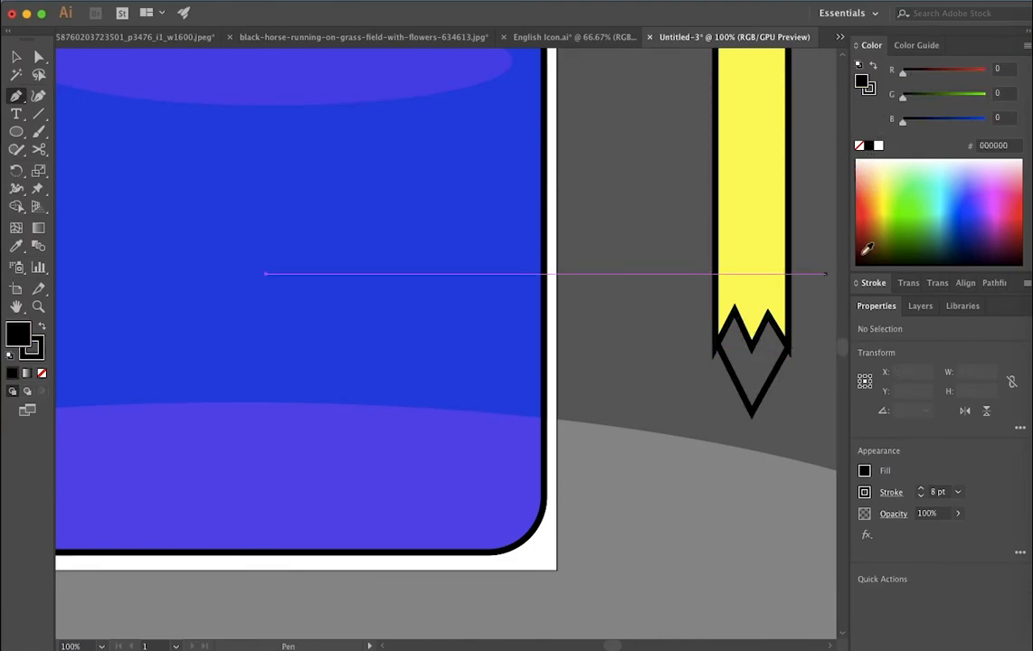
left_click(740, 388)
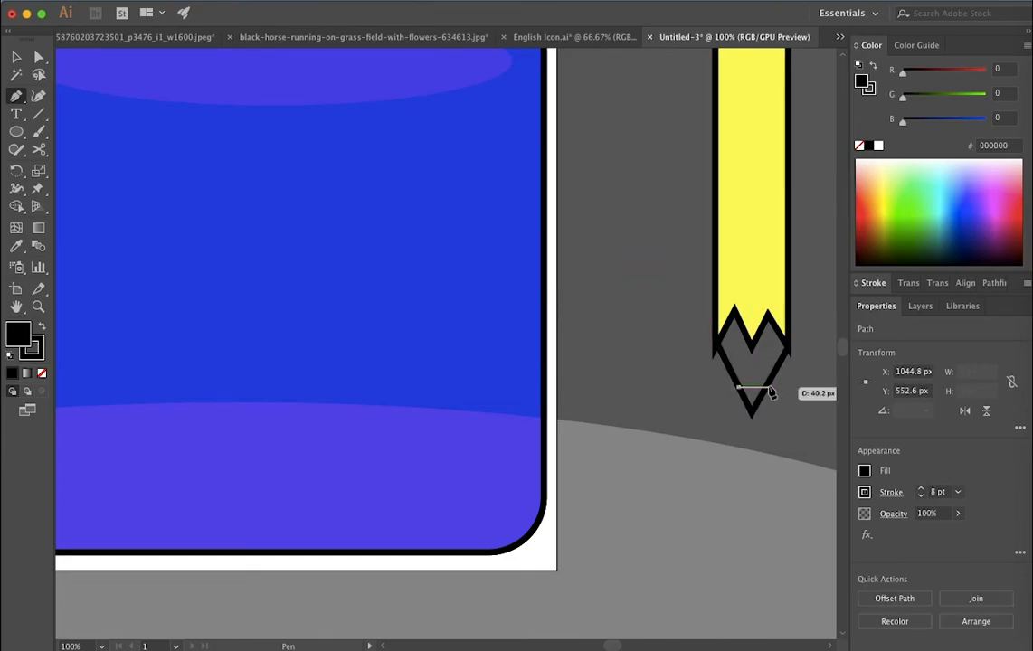
left_click(765, 388)
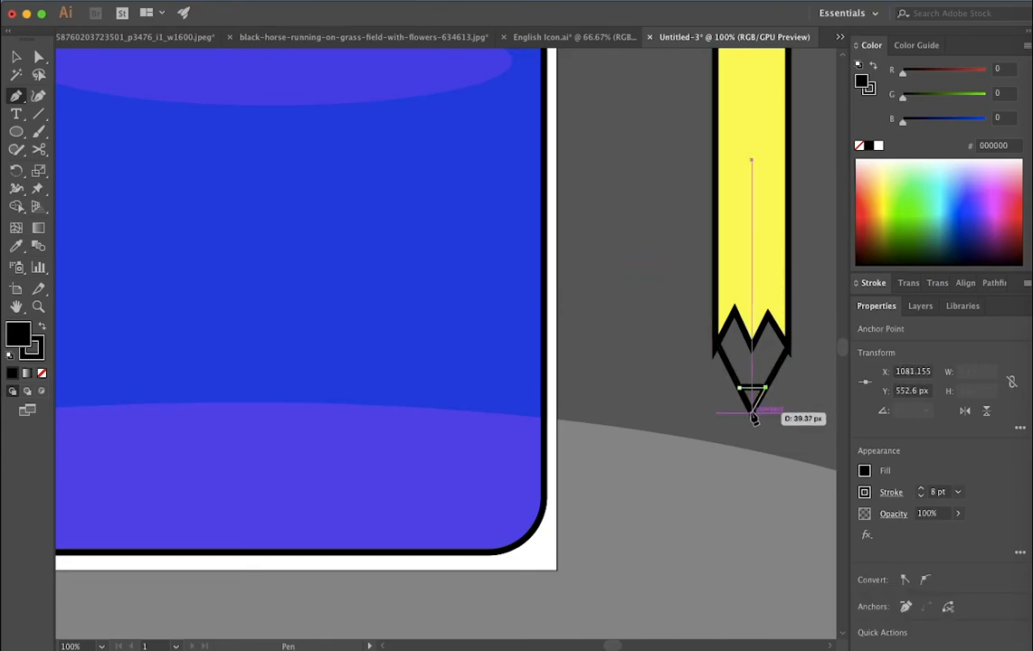
left_click(751, 415)
left_click(740, 388)
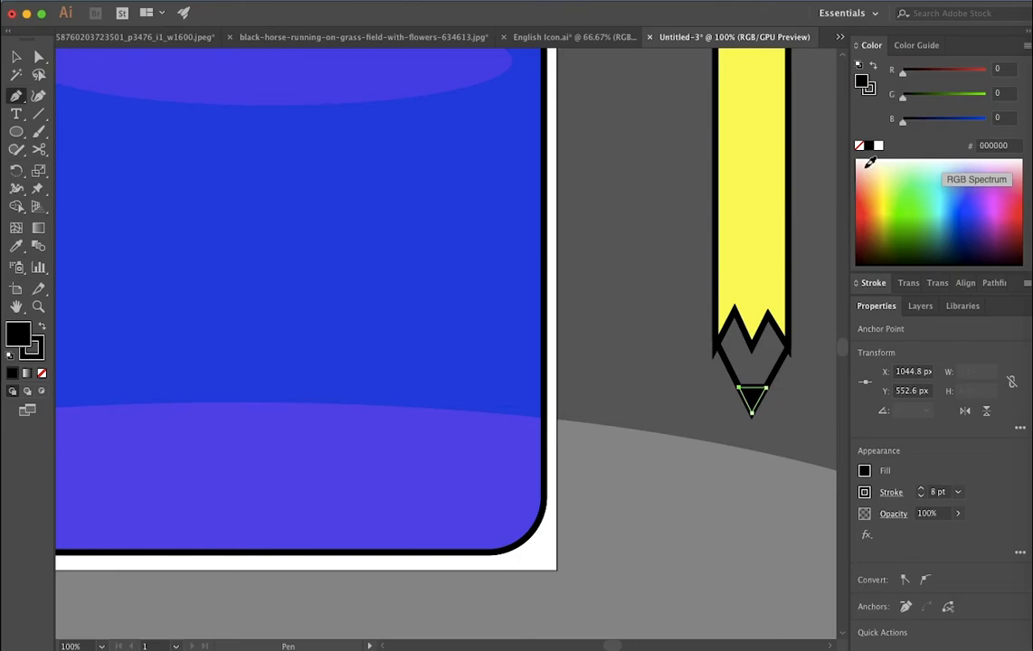
left_click(871, 163)
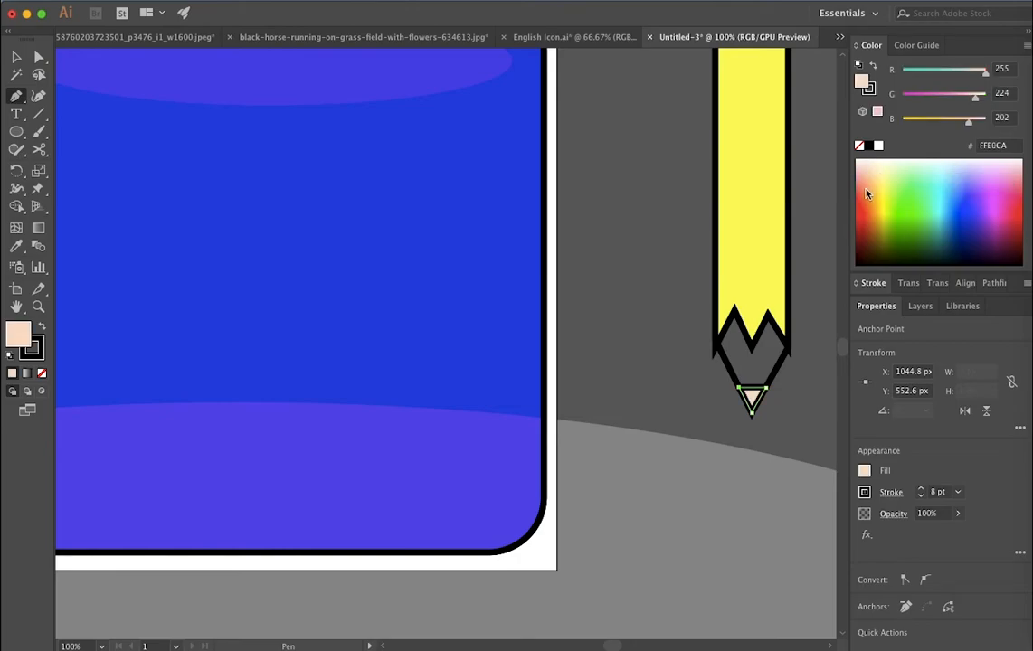
left_click(869, 146)
Draw the closed wood section between the yellow zigzag edge and the black lead, filled with peach #FFD6C3
left_click(819, 231, "super")
left_click(870, 164)
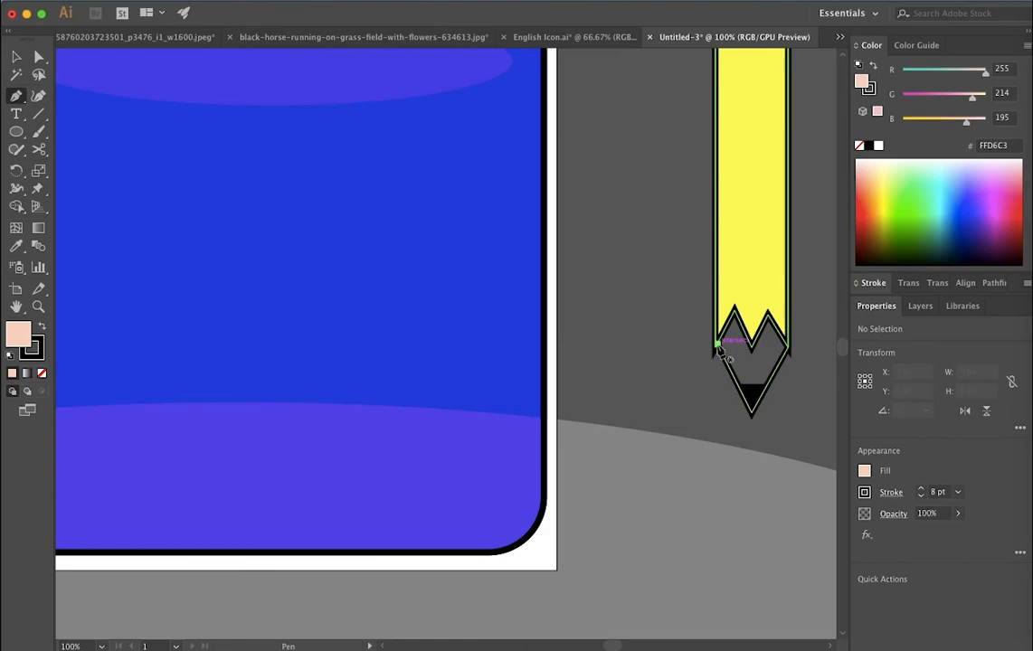
left_click(718, 344)
left_click(734, 309)
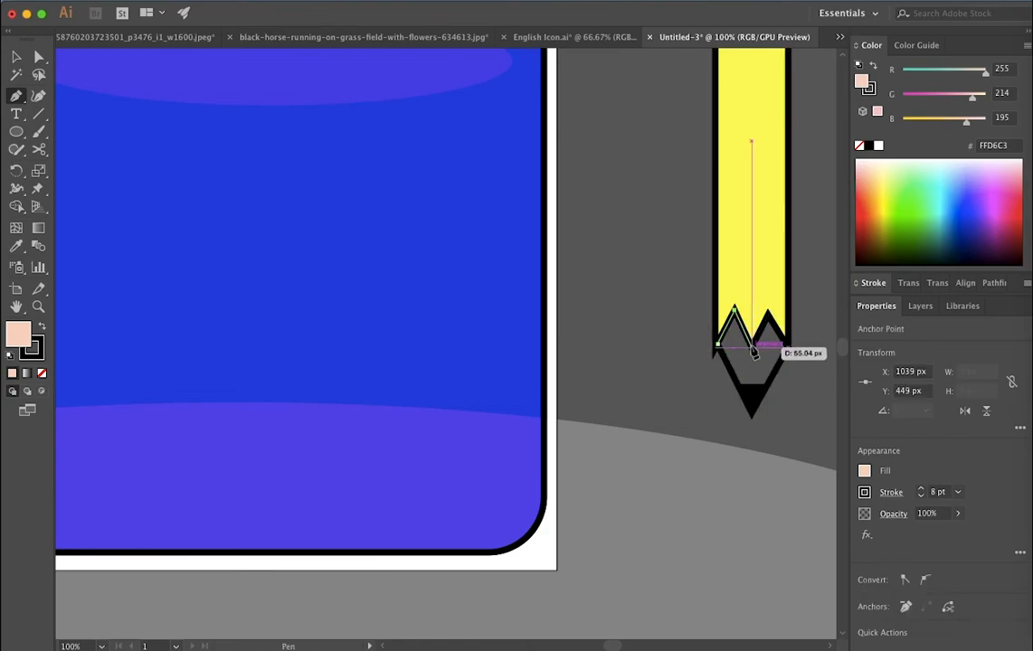
left_click(751, 349)
left_click(768, 312)
left_click(789, 347)
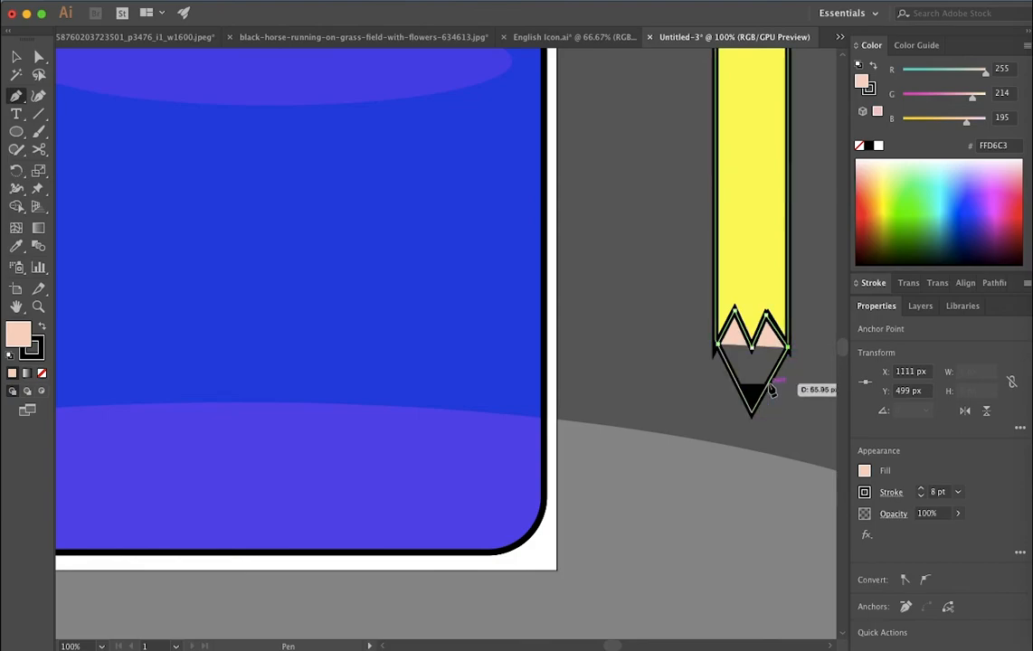
left_click(765, 385)
left_click(740, 390)
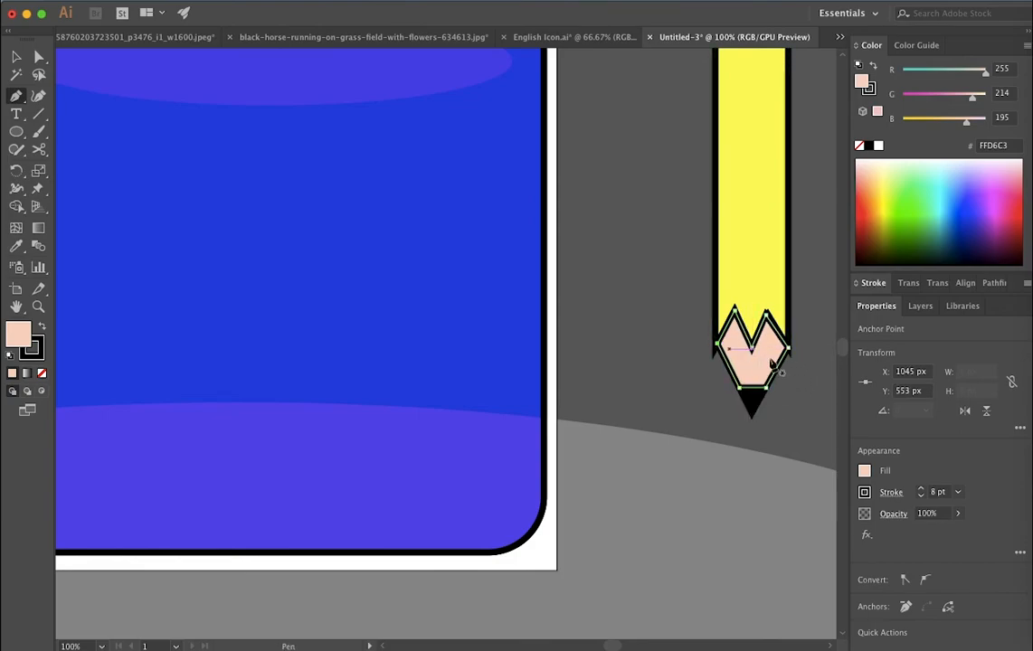
Apply round joins and round caps to the strokes of the pencil's body, lead, eraser and band together
scroll(804, 387, "left", 1)
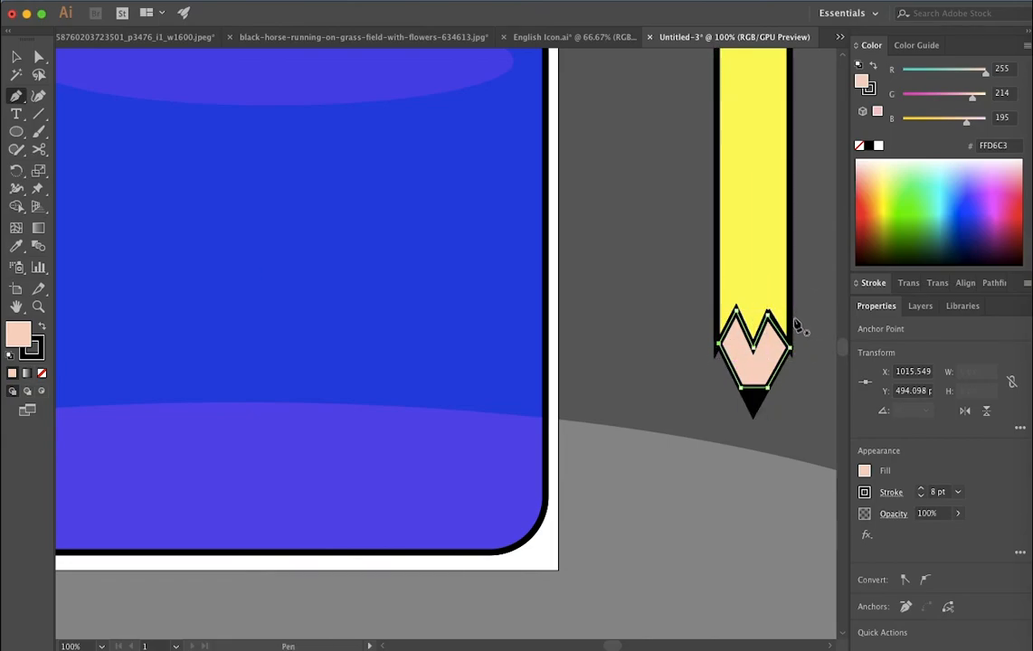
left_click(754, 401, "super")
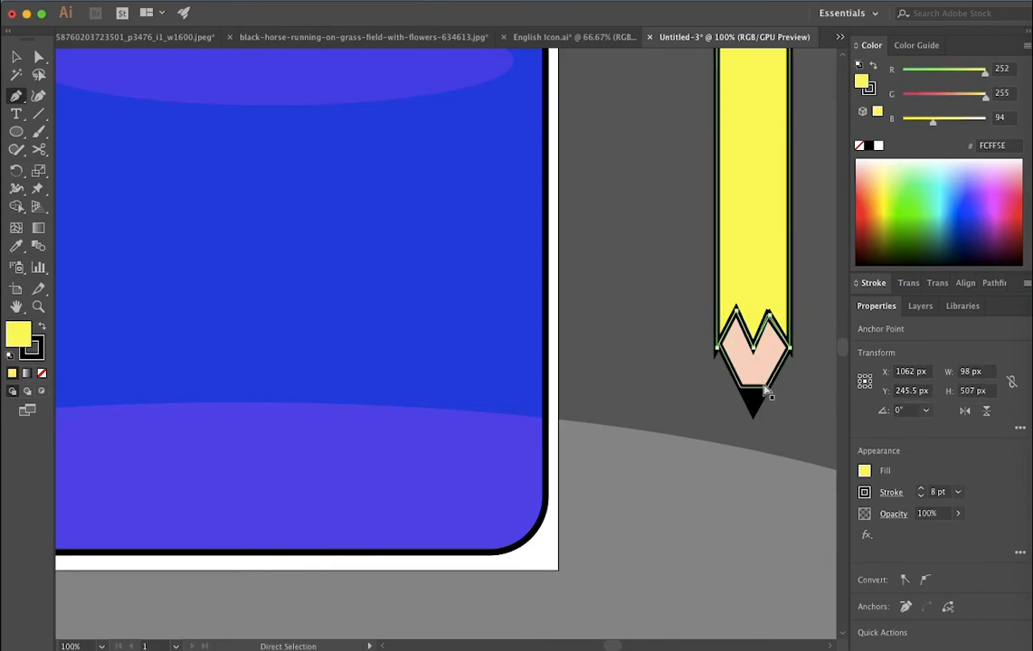
left_click(754, 400, "shift+super")
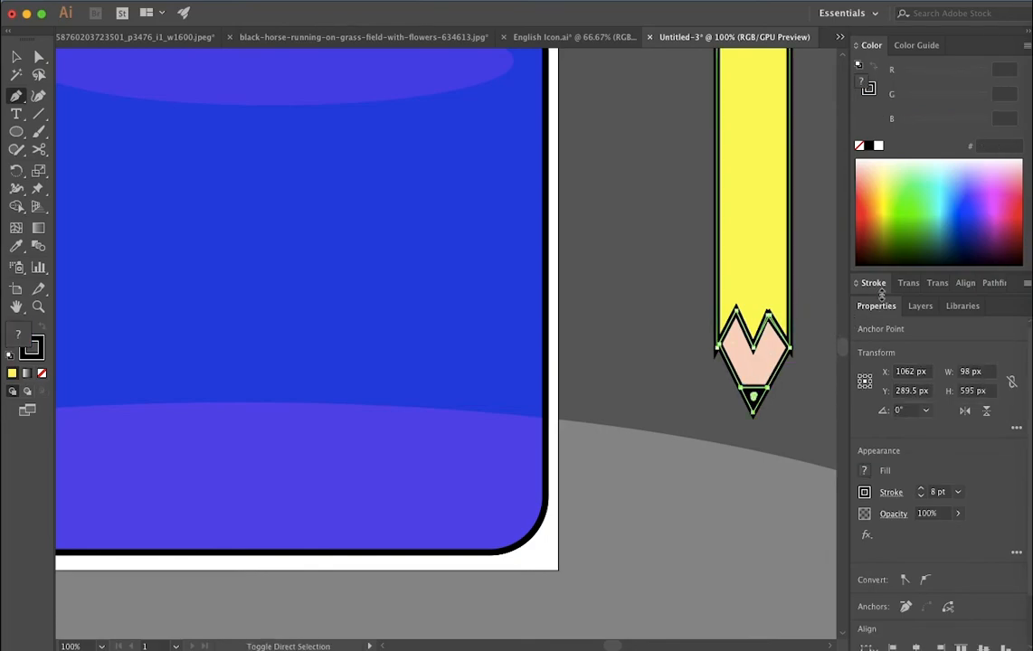
scroll(836, 262, "up", 4)
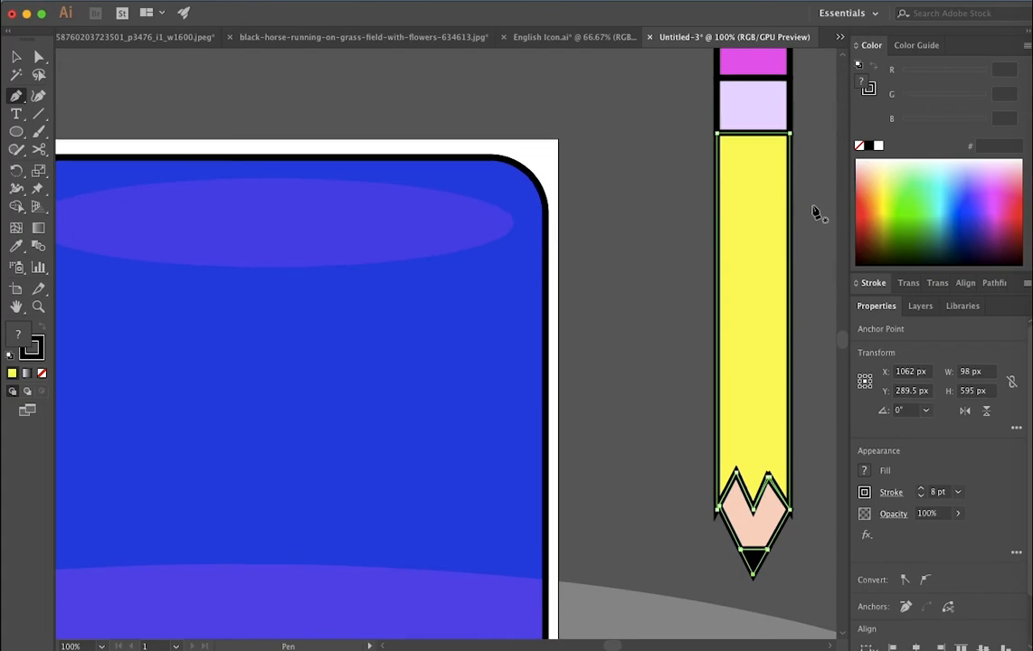
scroll(817, 214, "up", 1)
left_click(792, 156, "shift+super")
left_click(794, 116, "shift+super")
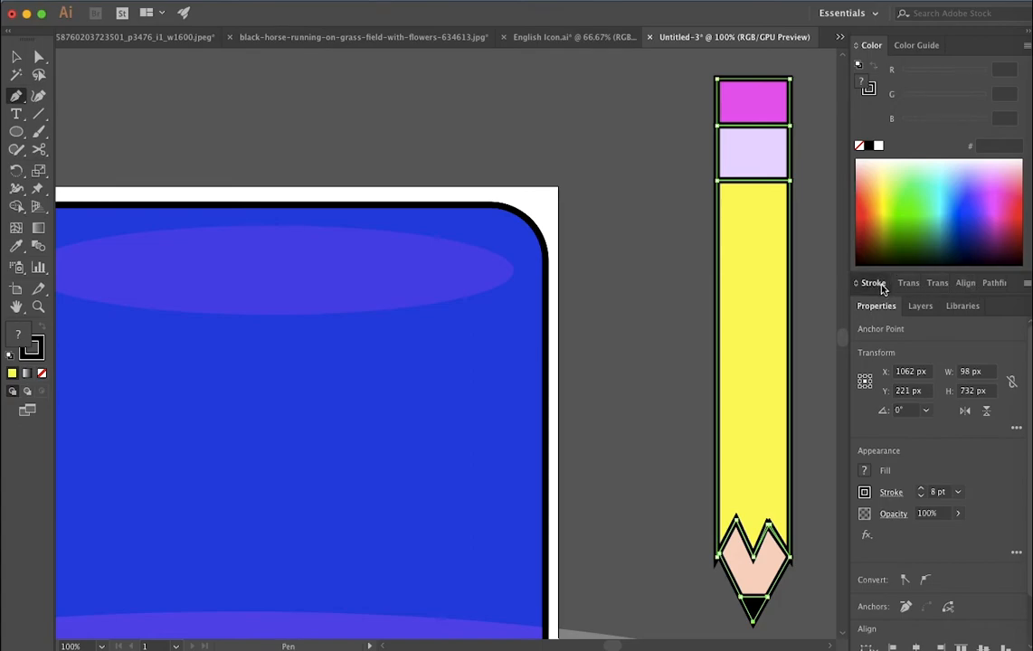
left_click(873, 283)
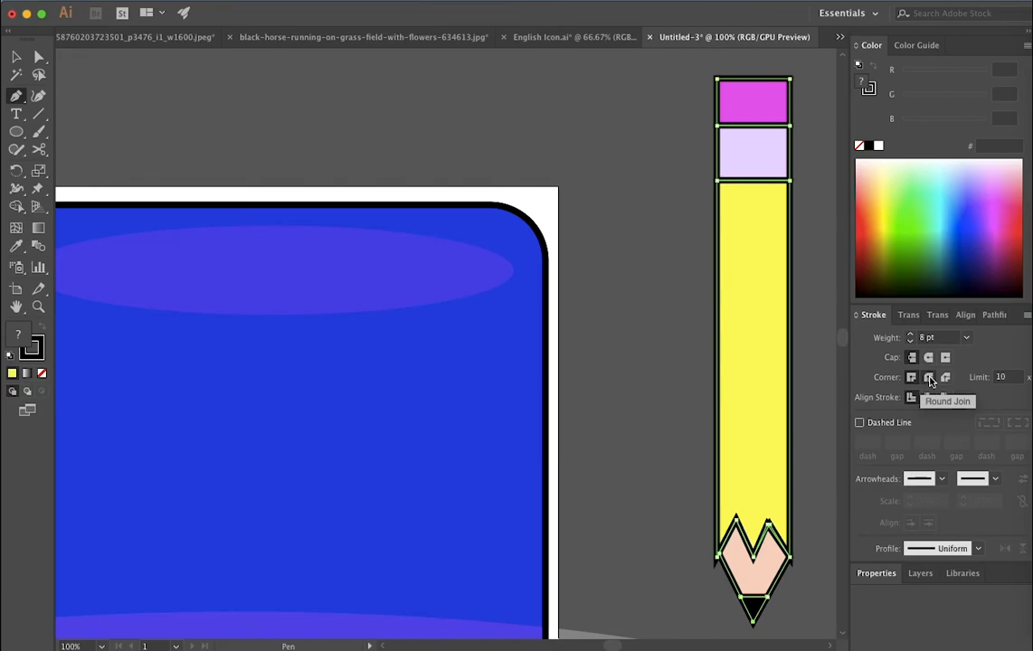
left_click(930, 379)
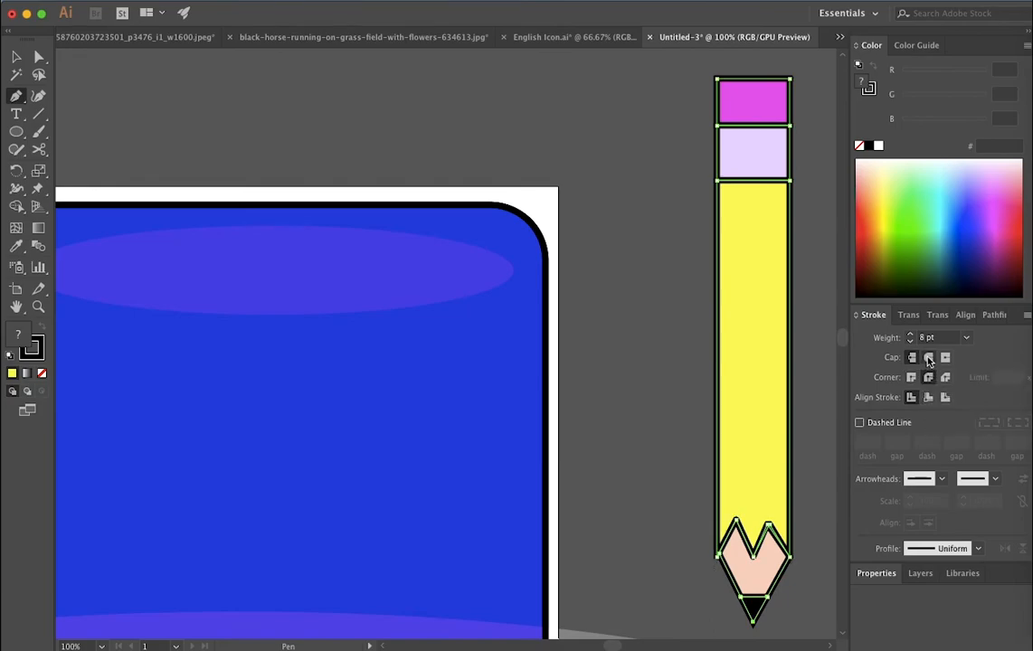
left_click(929, 358)
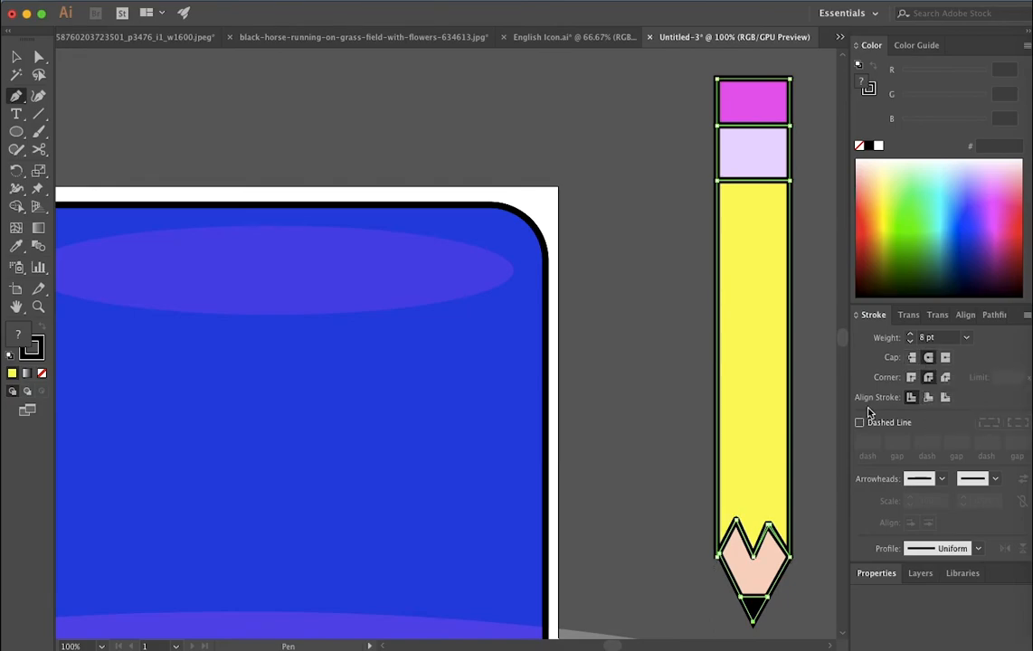
Align the selected pencil parts' strokes to the outside of their paths and deselect them
left_click(929, 398)
left_click(915, 399)
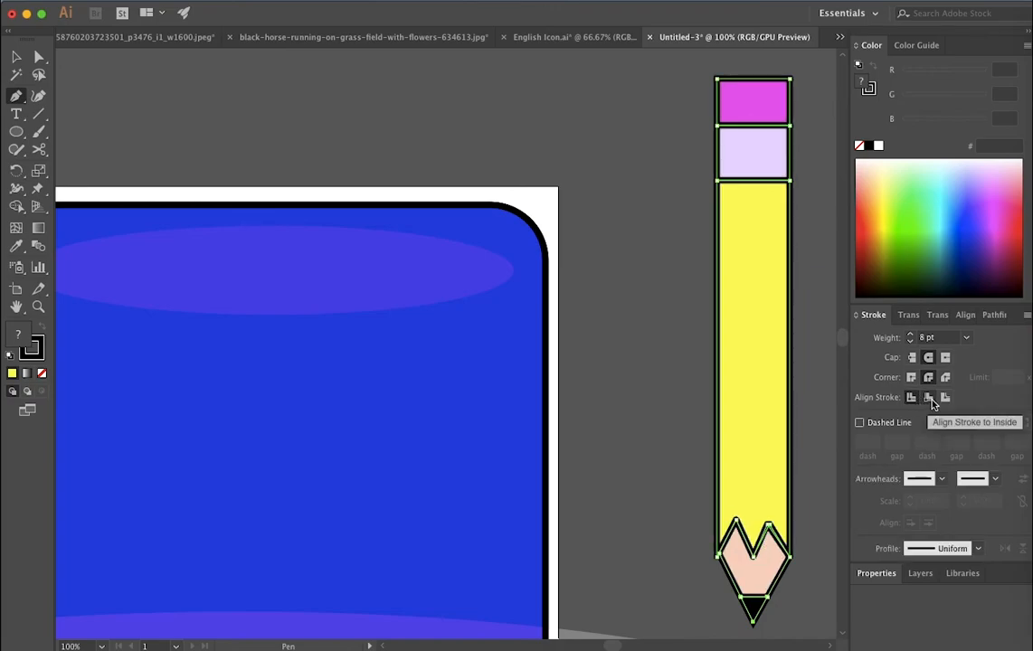
left_click(945, 398)
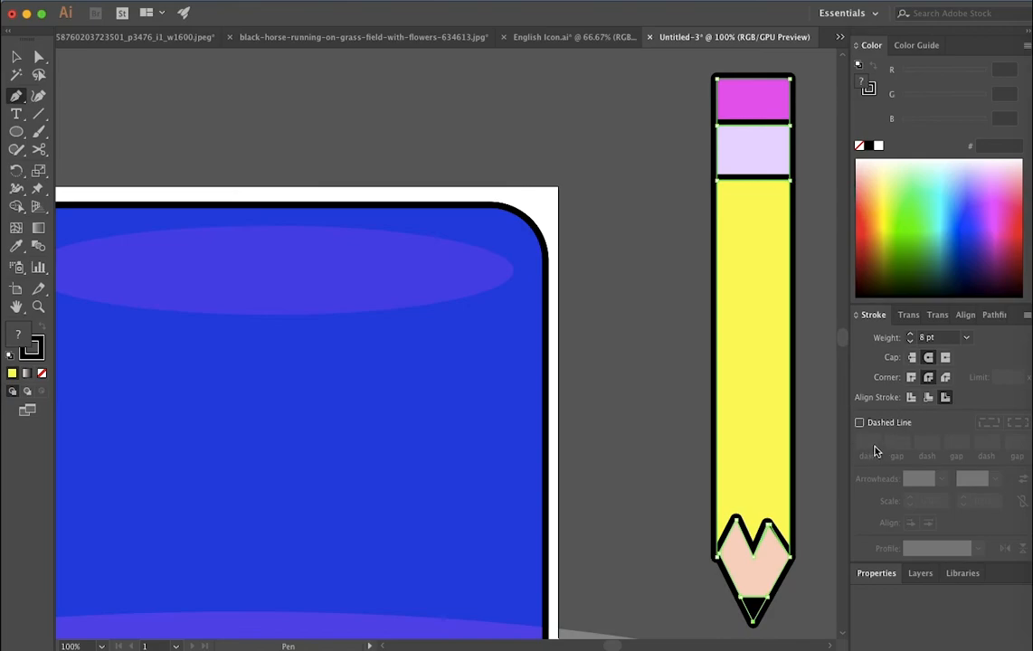
left_click(701, 551)
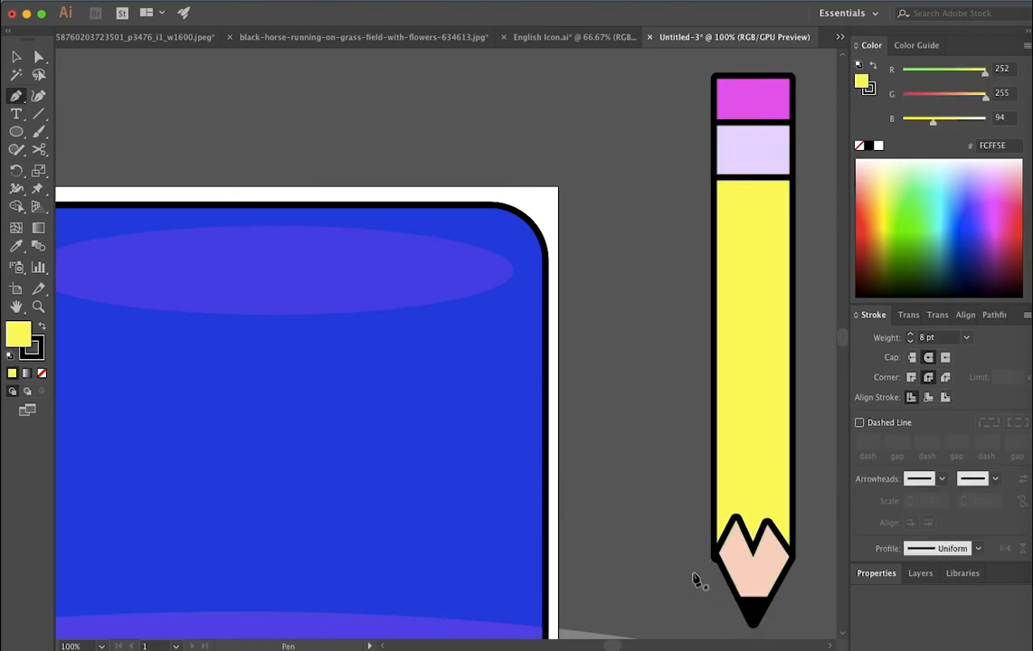
Select all of the pencil's parts and group them
scroll(685, 519, "down", 2)
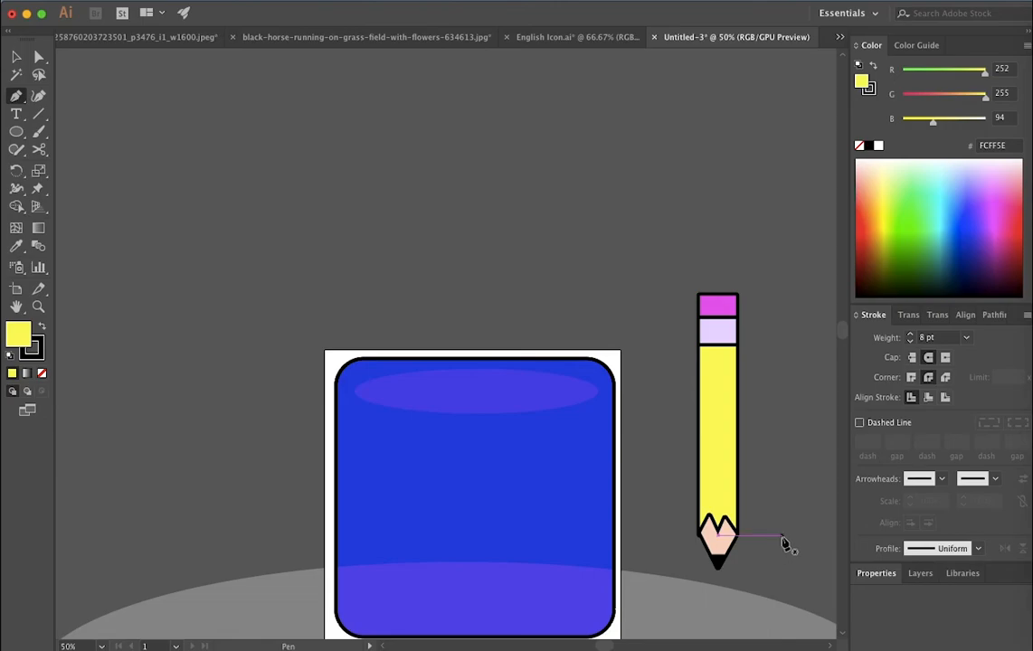
key("super")
left_click_drag(774, 579, 774, 581)
right_click(716, 372)
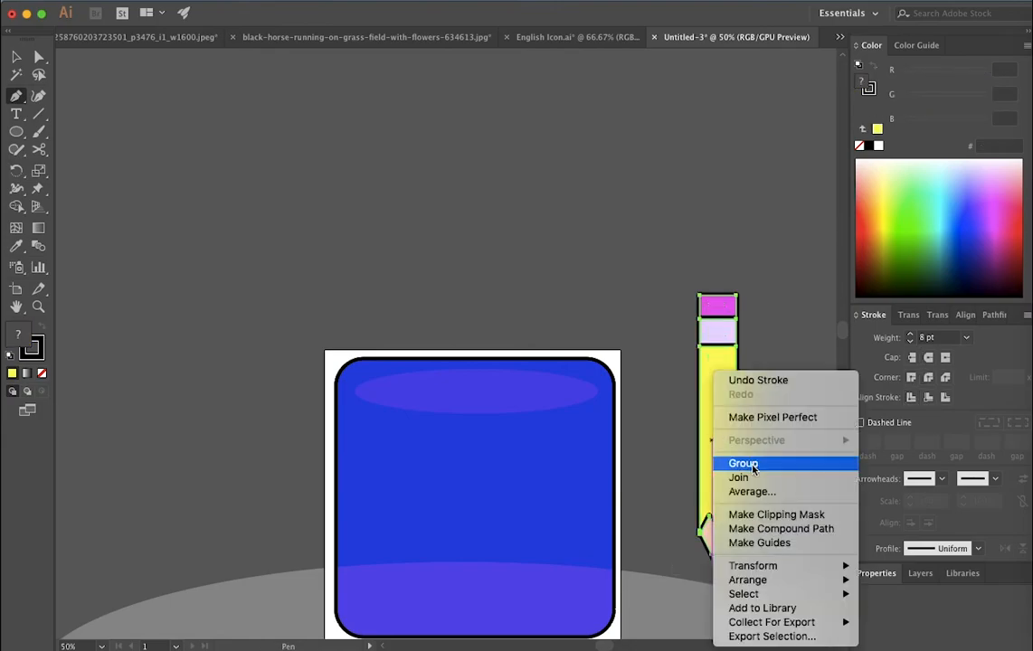
left_click(746, 464)
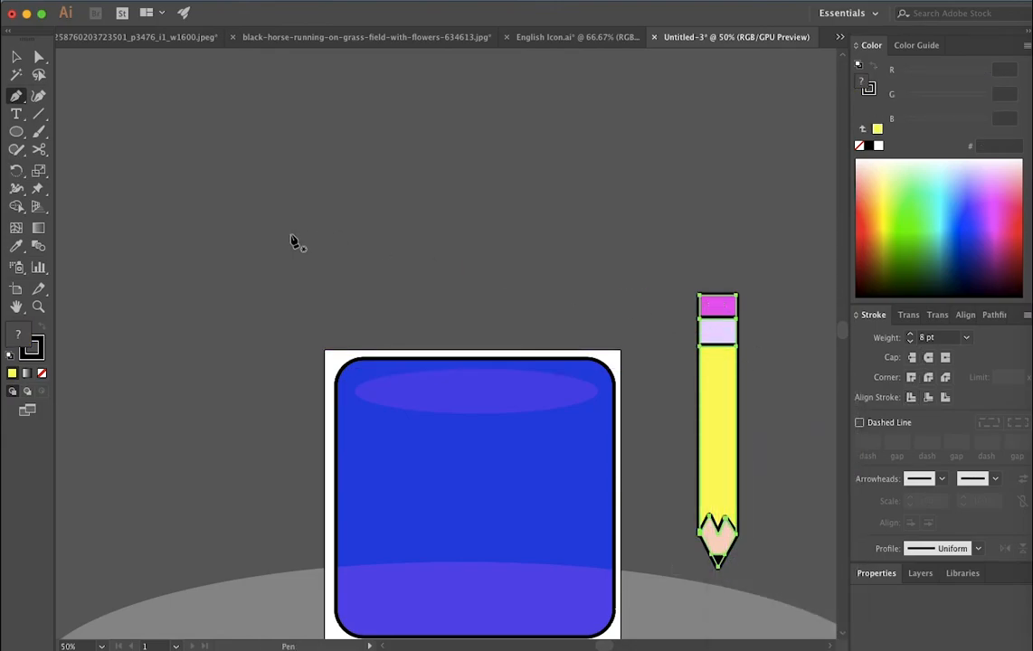
Move the pencil group onto the blue rounded square and tilt it diagonally, with the eraser at upper left and the point at lower right
left_click(16, 56)
left_click_drag(720, 362, 659, 263)
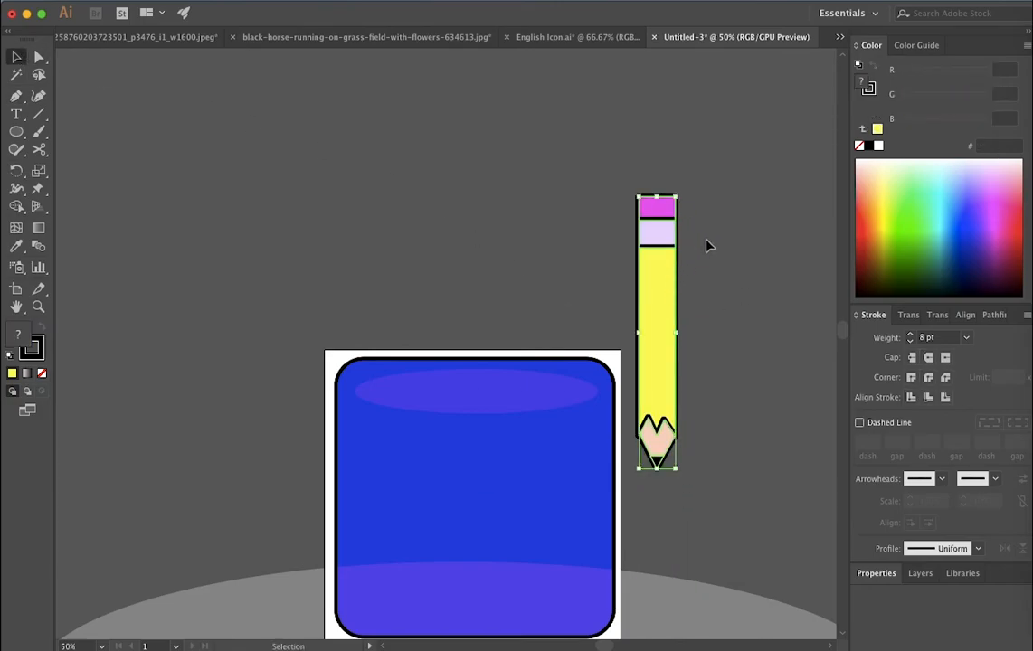
mouse_move(660, 215)
left_mouse_down()
mouse_move(758, 210)
mouse_move(803, 194)
mouse_move(647, 289)
mouse_move(473, 371)
mouse_move(443, 367)
mouse_move(436, 418)
mouse_move(453, 464)
mouse_move(435, 478)
left_mouse_up()
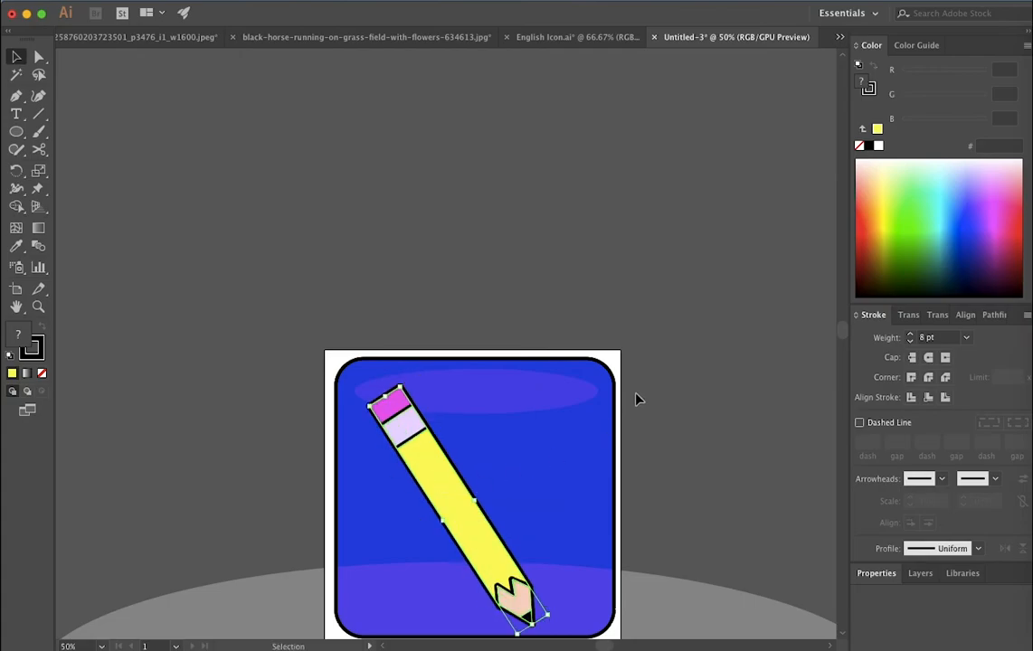
Deselect the pencil and toggle Layer 3's visibility off and on to check the blue background without it
left_click(735, 410)
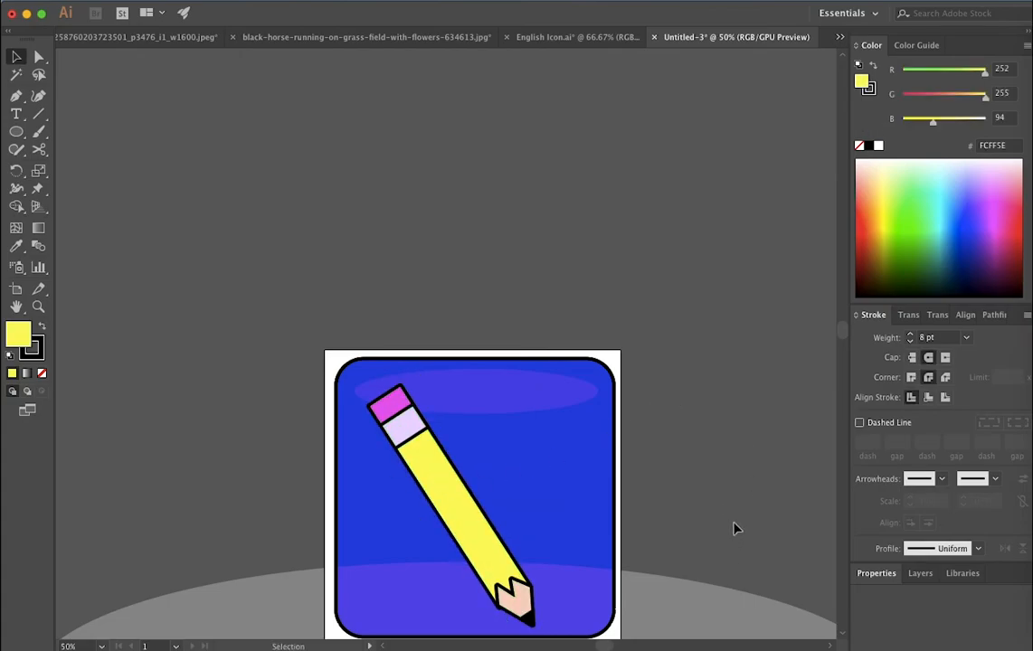
scroll(604, 644, "down", 5)
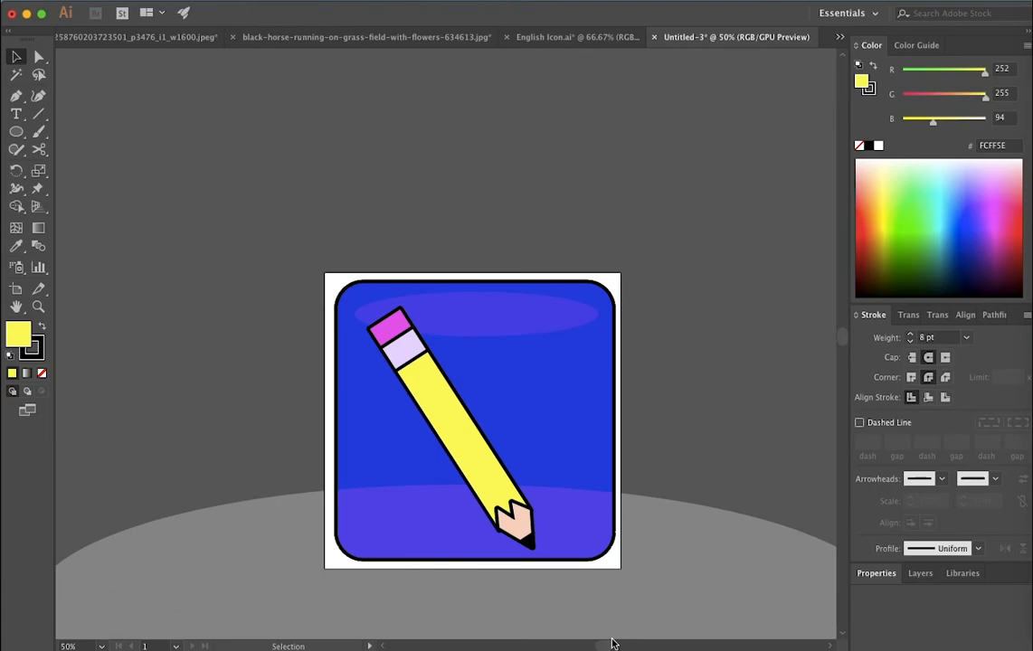
scroll(485, 428, "up", 3)
scroll(486, 428, "down", 2)
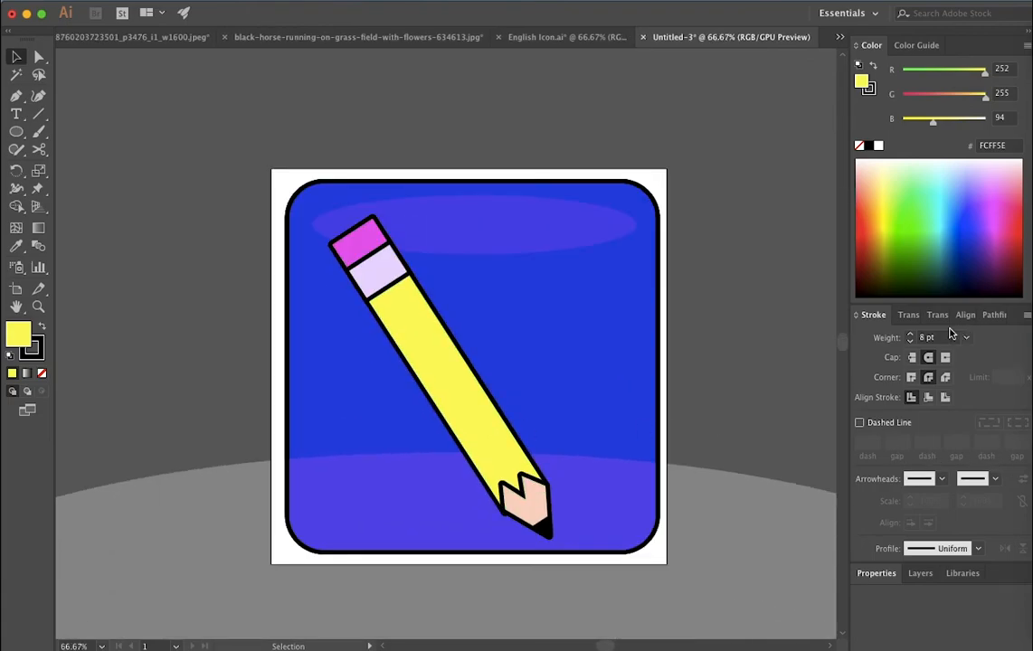
left_click(920, 573)
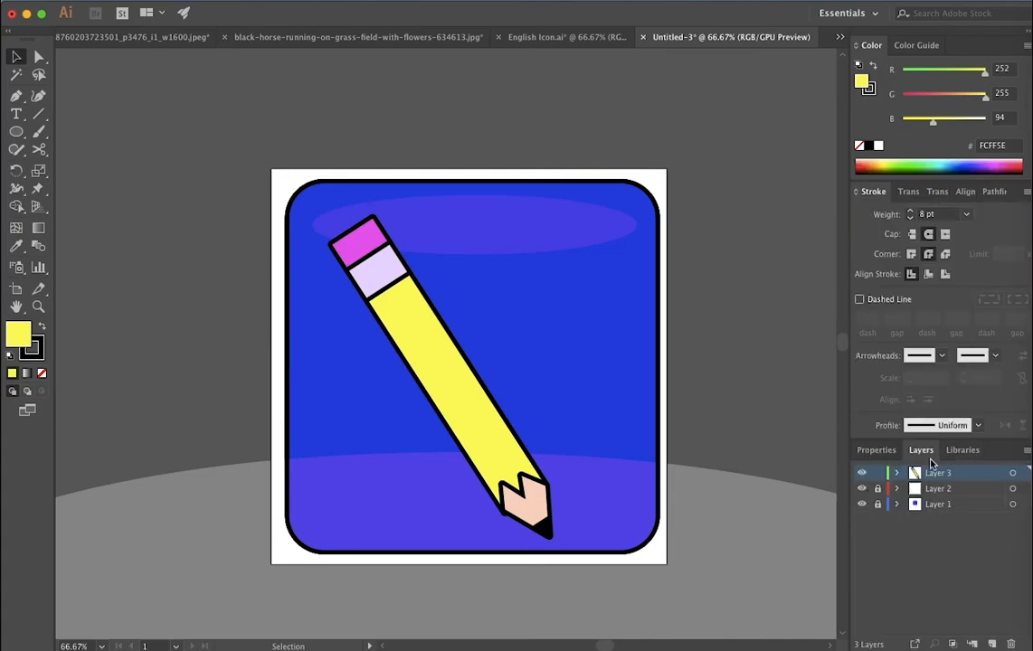
left_click(863, 474)
left_click(863, 474)
left_click(863, 474)
left_click(862, 474)
Shift the pencil up and to the right, and add the black text "ENGLISH 9" in Myriad Pro at 122 pt
mouse_move(540, 516)
left_mouse_down()
mouse_move(565, 475)
mouse_move(595, 474)
mouse_move(608, 489)
left_mouse_up()
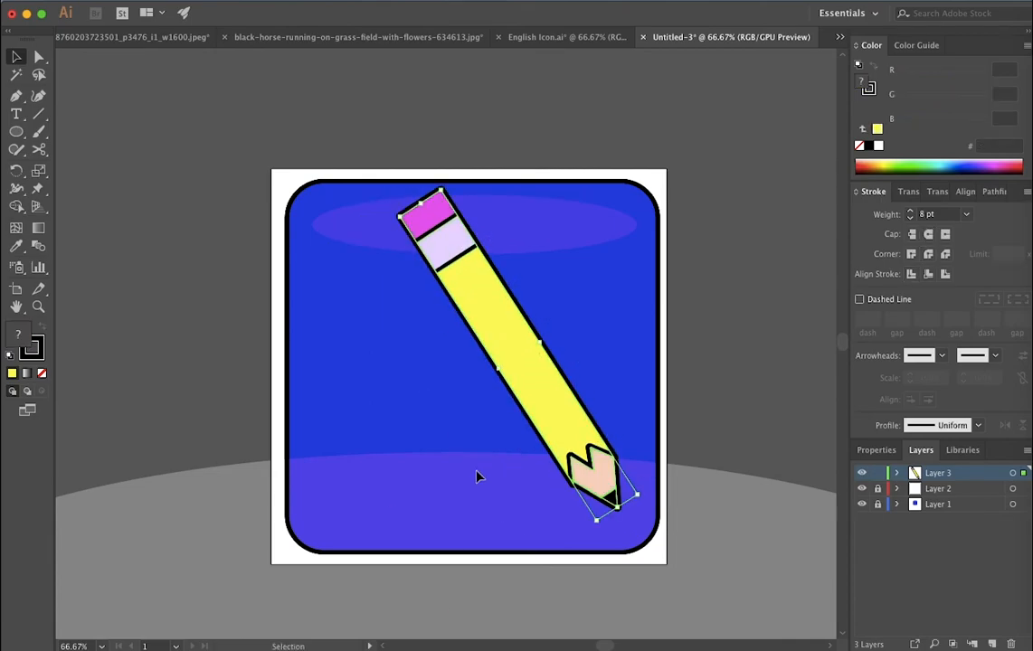
left_click(16, 113)
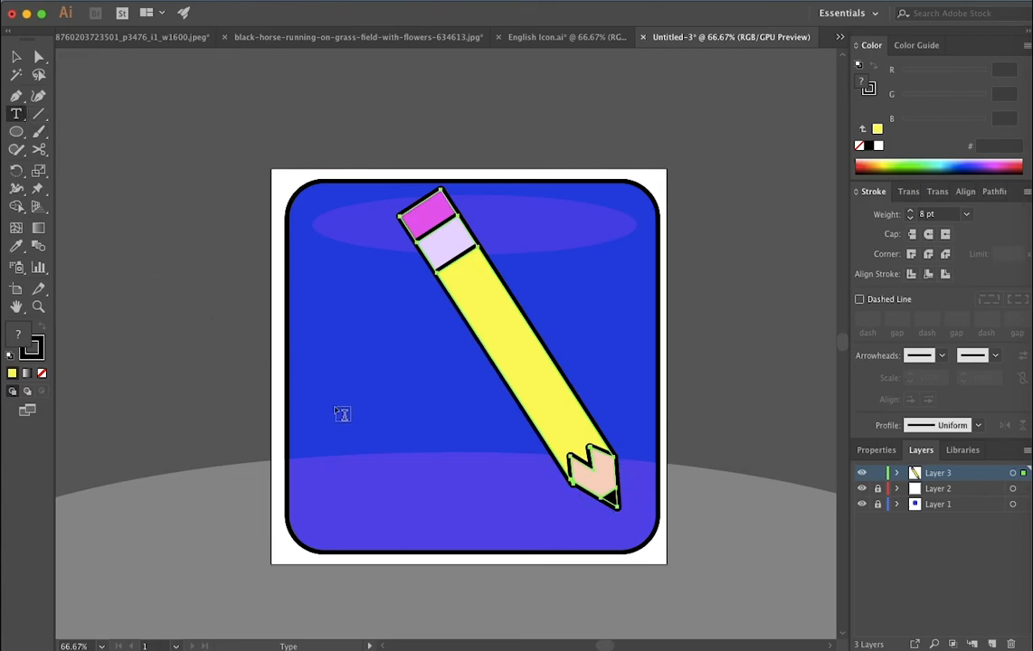
left_click_drag(316, 435, 347, 455)
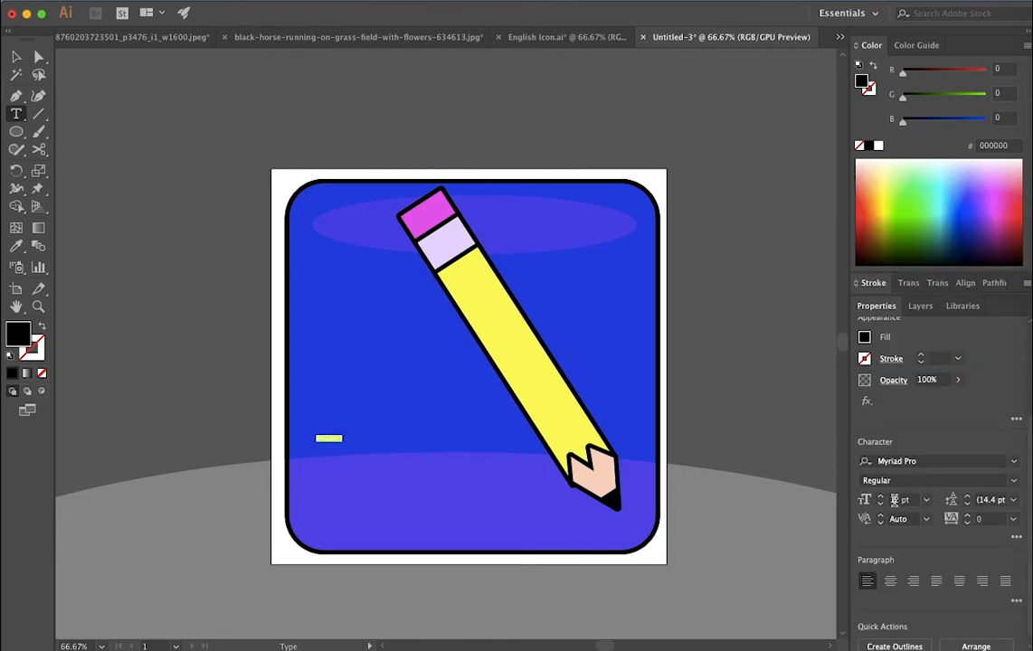
left_click(882, 499)
left_click(882, 498)
left_click_drag(882, 500, 882, 499)
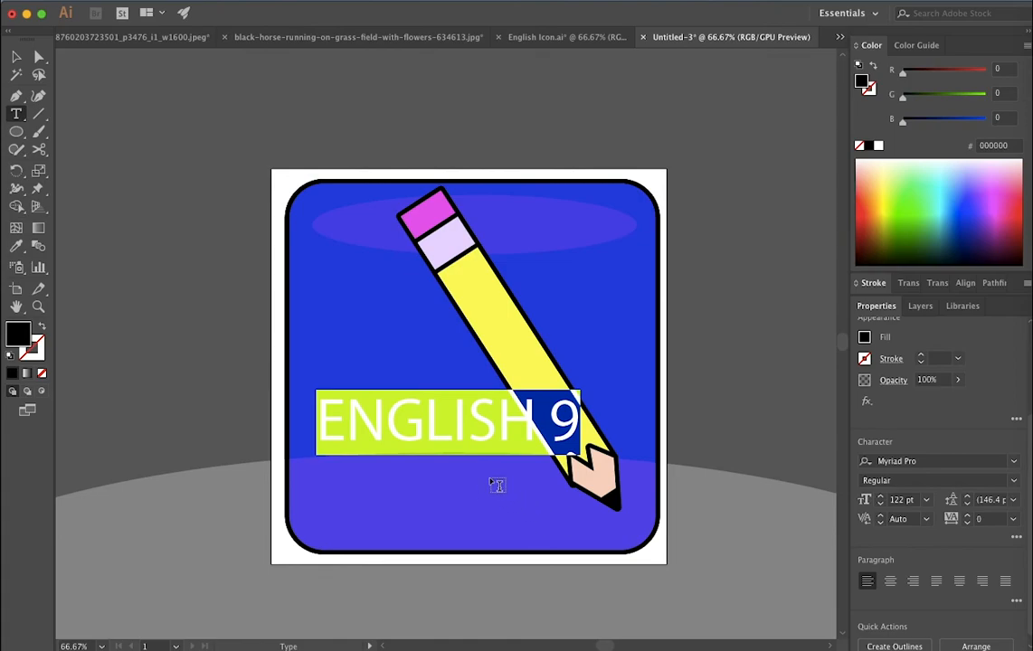
Move the "ENGLISH 9" text down onto the lower purple highlight and tighten its tracking to -32
key("Escape")
left_click_drag(464, 455, 447, 531)
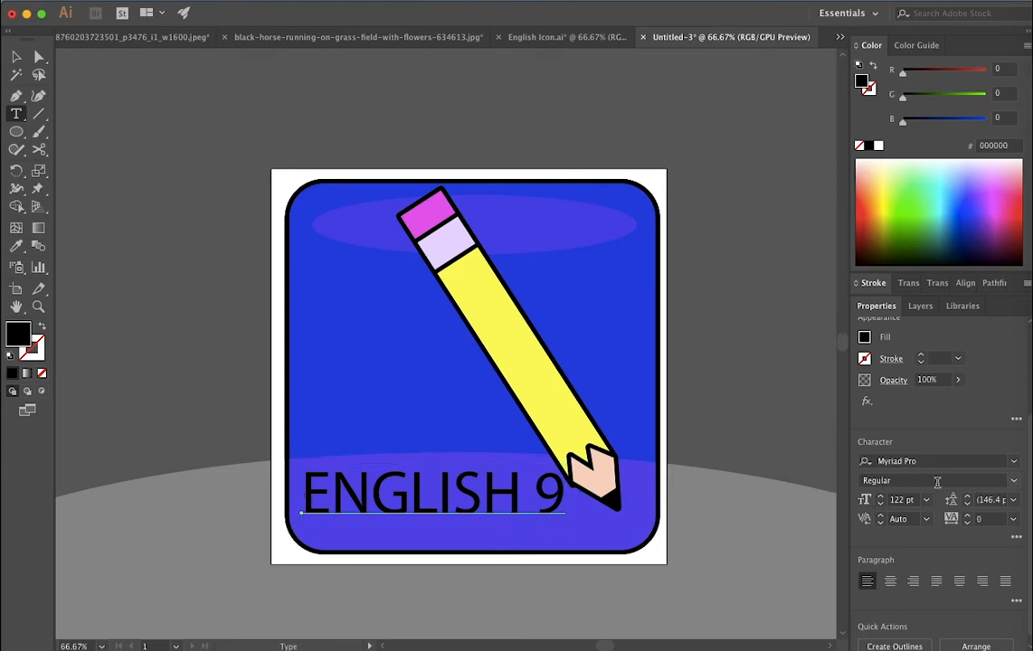
left_click(967, 523)
left_click(967, 523)
left_click(967, 523)
left_click(967, 523)
left_click(968, 523)
left_click(967, 523)
left_click(967, 522)
left_click(967, 523)
left_click(967, 523)
left_click(967, 523)
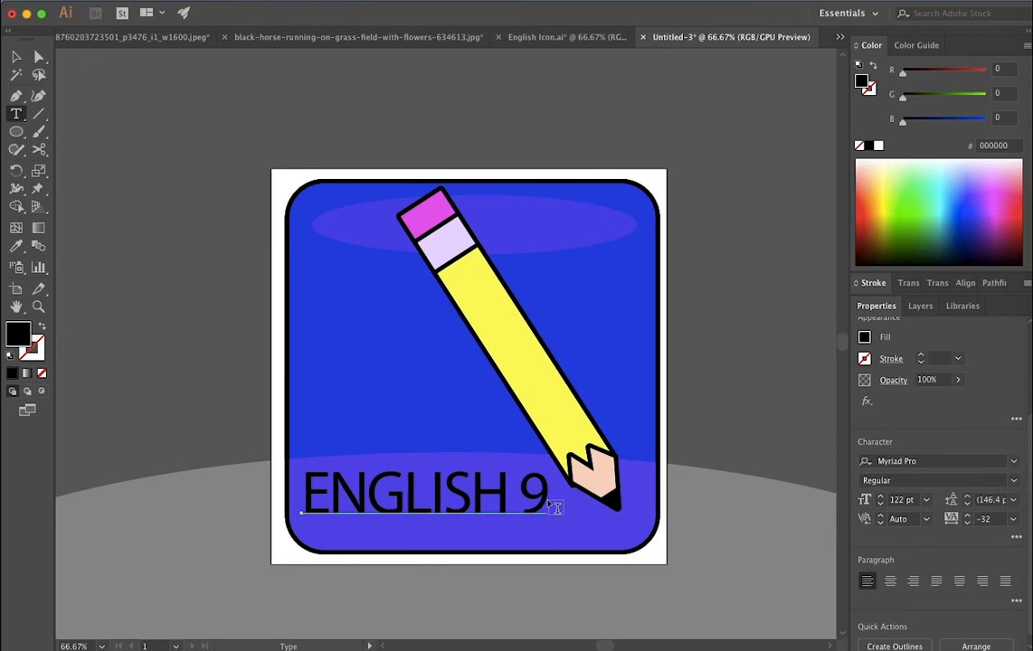
Set the "ENGLISH 9" text in Bodoni 72 Book, nudge it down and to the left, and deselect it
left_click_drag(540, 490, 322, 497)
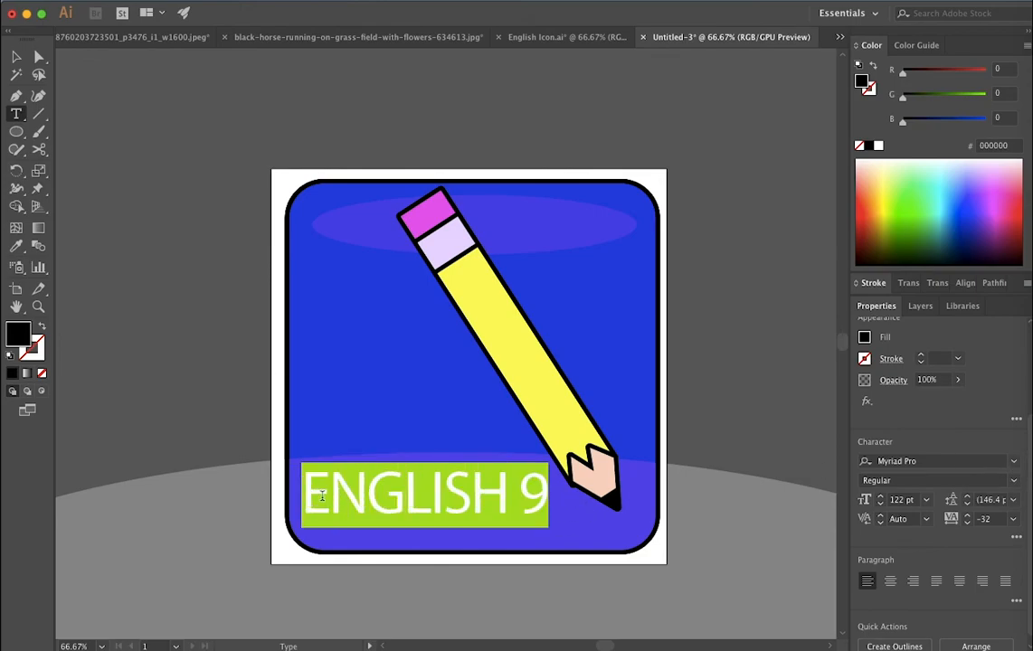
left_click(1020, 461)
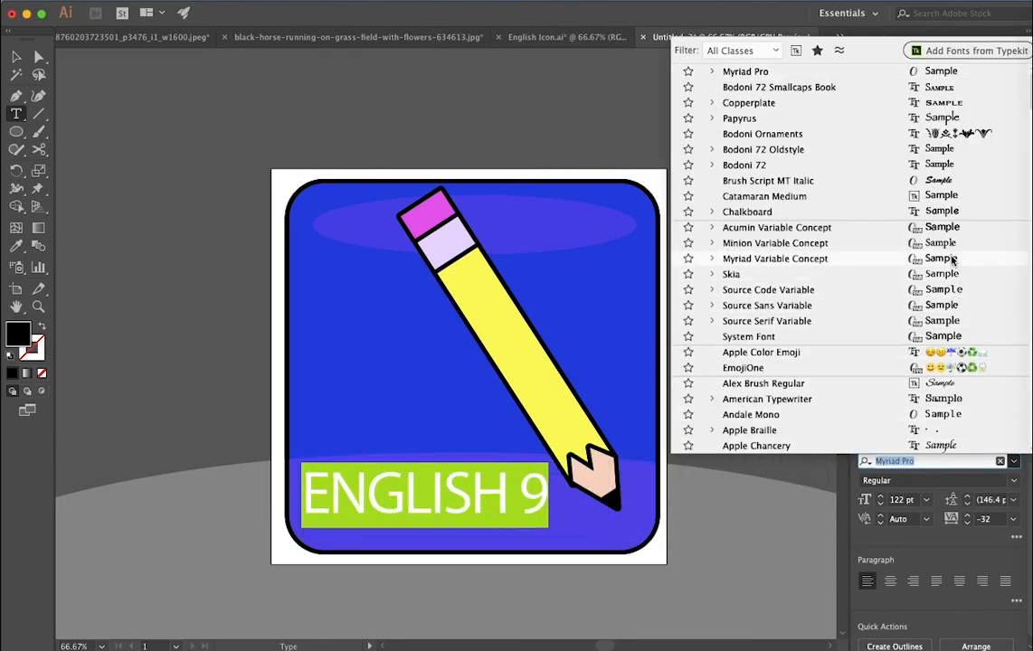
left_click(943, 169)
left_click_drag(550, 522, 541, 531)
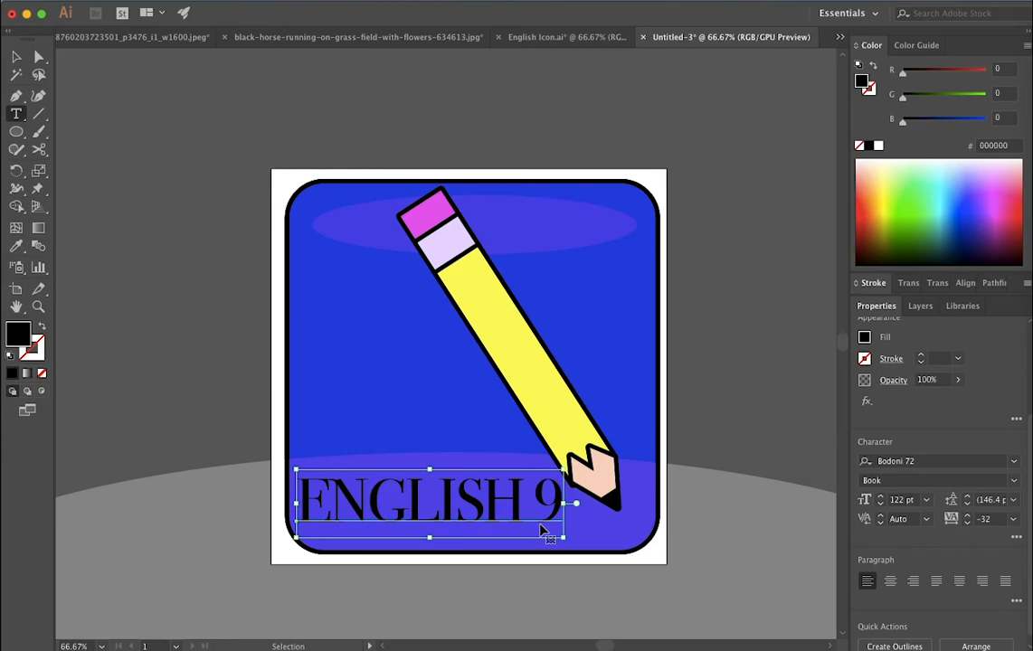
left_click(765, 468)
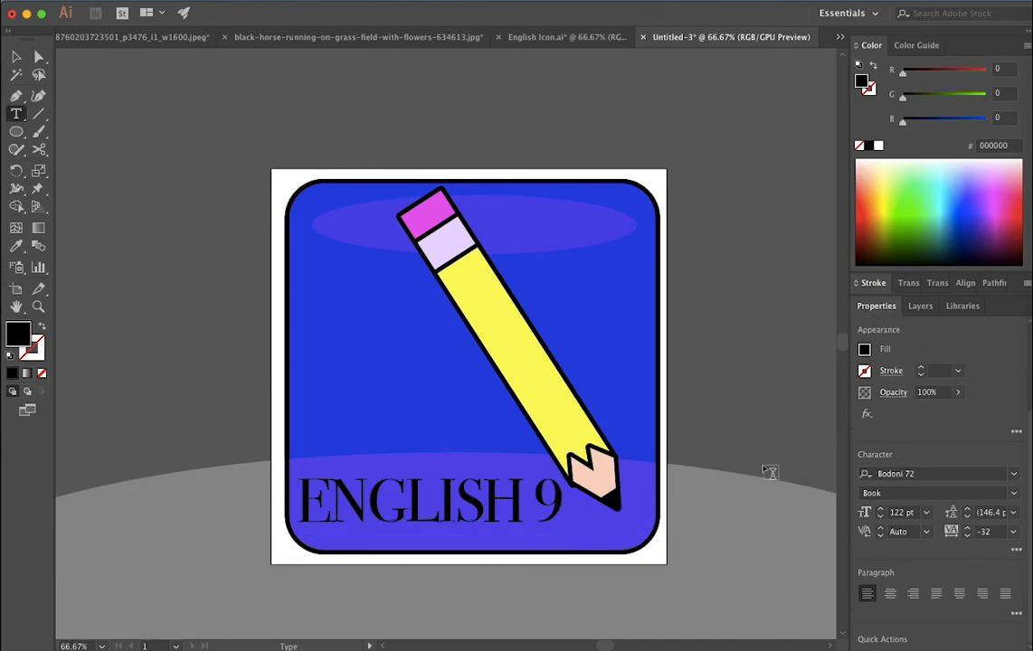
Hide and lock Layer 3 and create a new layer above it for the next icon
left_click(919, 307)
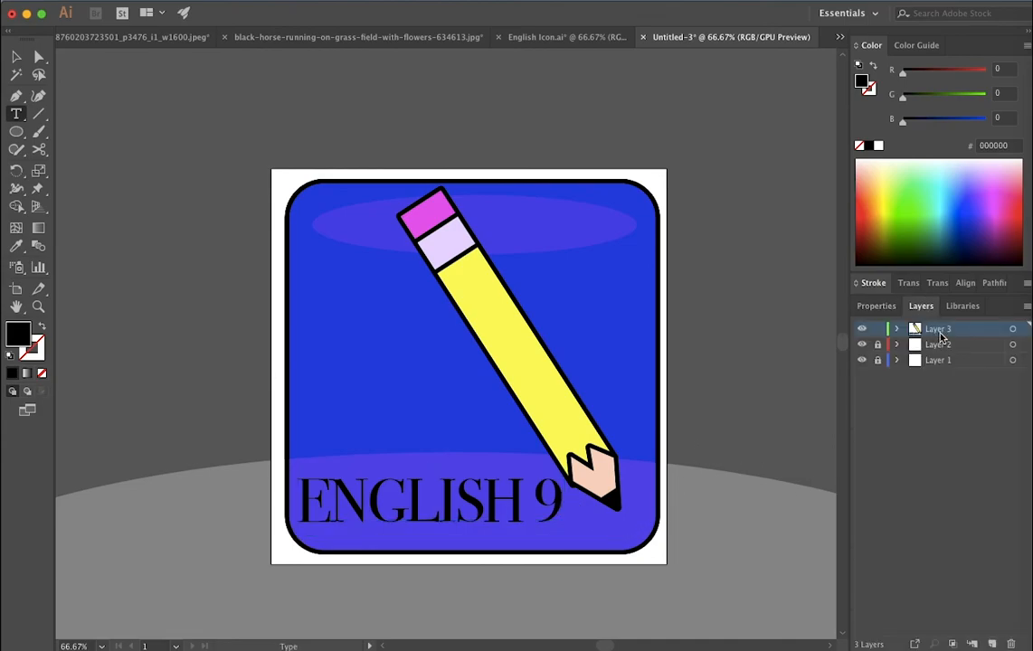
left_click(862, 331)
left_click(862, 331)
left_click(862, 331)
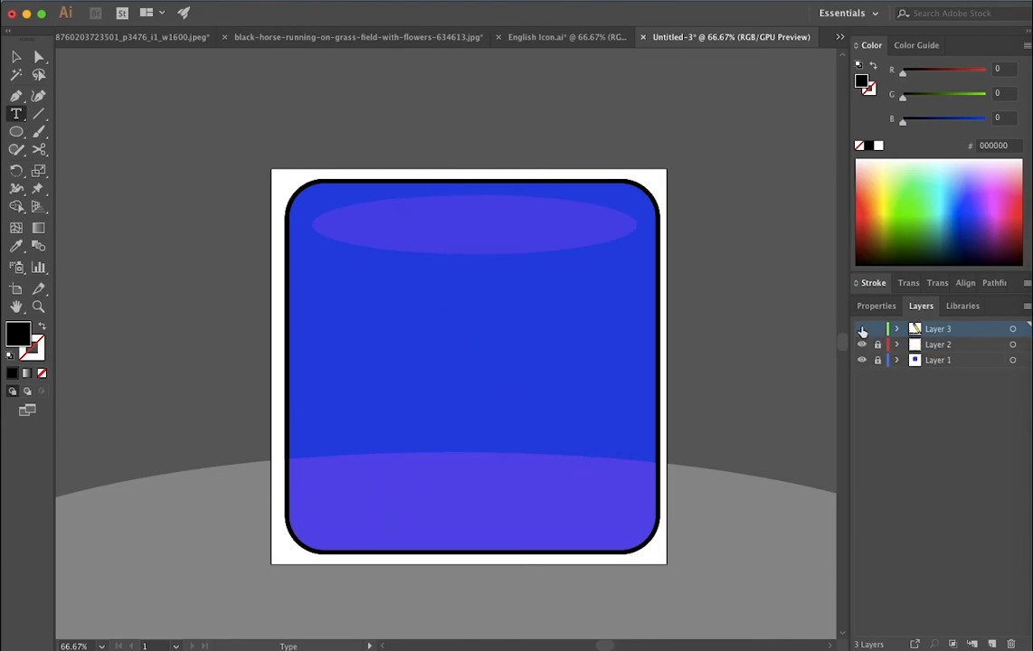
left_click(862, 332)
left_click(862, 331)
left_click(862, 331)
left_click(862, 331)
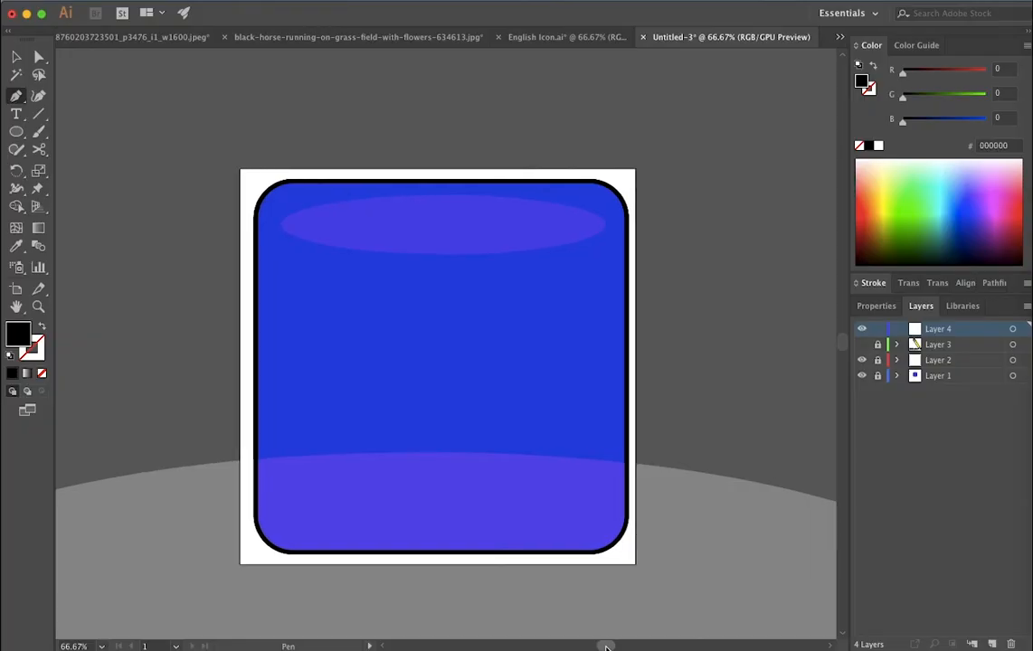
Draw a tall black rectangle with the Pen tool beside the artboard as the calculator's body
scroll(507, 362, "right", 5)
left_click(554, 169)
left_click(747, 169)
left_click(746, 444)
left_click(553, 444)
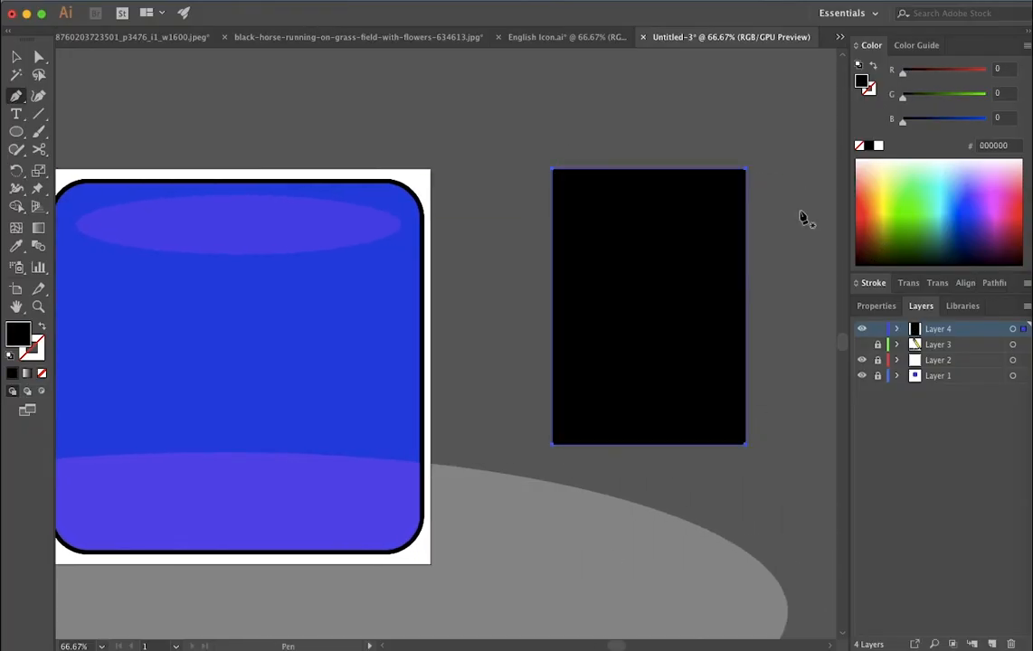
Draw a cream FFF4E6 display bar and a small square key on the calculator, duplicating the key into a row of four
left_click_drag(569, 186, 725, 218)
mouse_move(573, 250)
left_mouse_down()
mouse_move(603, 280)
mouse_move(635, 264)
left_mouse_up()
key("super+v")
left_click_drag(439, 341, 663, 262)
key("super+v")
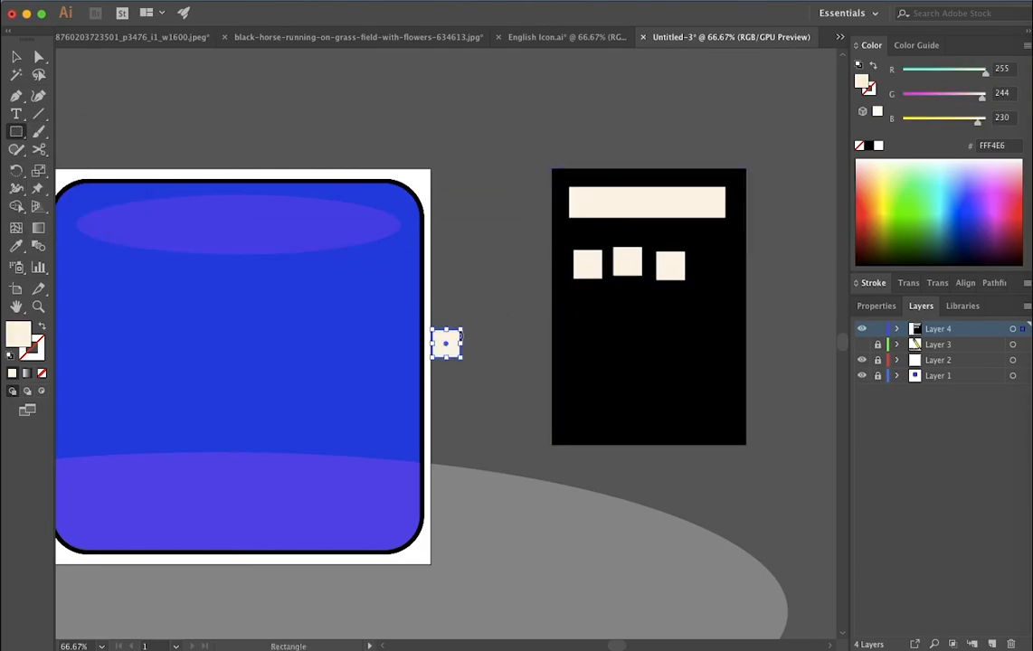
left_click_drag(449, 344, 718, 264)
Select all four square keys, align them in one row and space them evenly
left_click(589, 269, "shift+super")
left_click(628, 267, "shift+super")
left_click(673, 269, "shift+super")
left_click(965, 284)
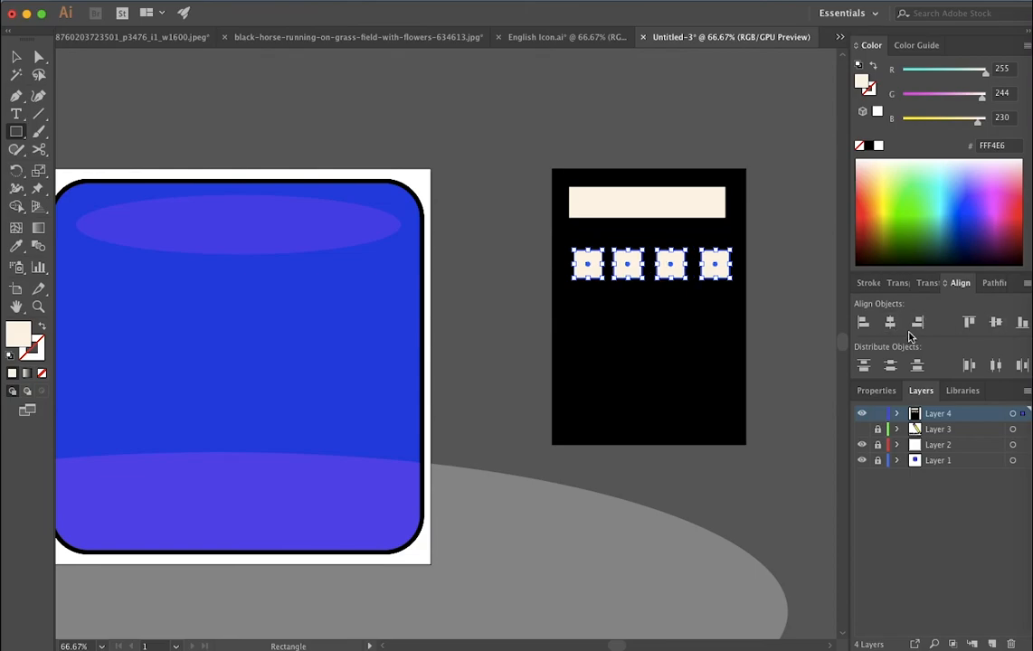
Duplicate the row of four keys three times below to form a four-by-four keypad
key("super+c")
key("super+v")
key("super+v")
left_click_drag(471, 346, 675, 353)
key("super+v")
left_click_drag(467, 355, 677, 410)
Add a "1" to the first key of the bottom row at 48 pt in the EmojiOne font and center it
key("t")
left_click(583, 395)
type("1")
left_click(876, 391)
left_click_drag(609, 387, 590, 396)
left_click(925, 635)
left_click(941, 615)
scroll(662, 425, "down", 3)
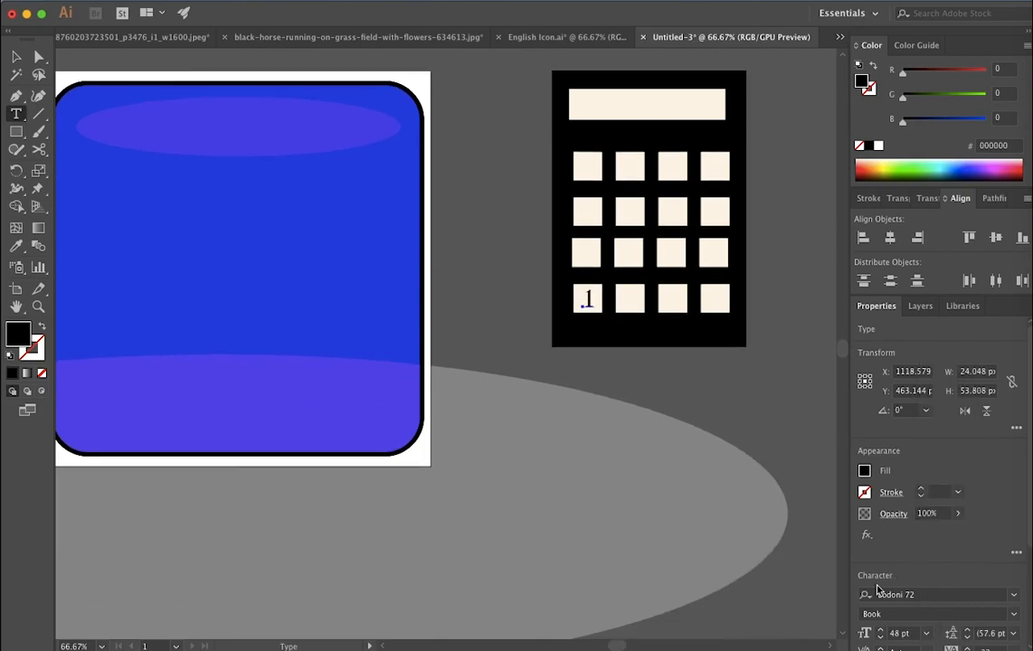
left_click(996, 590)
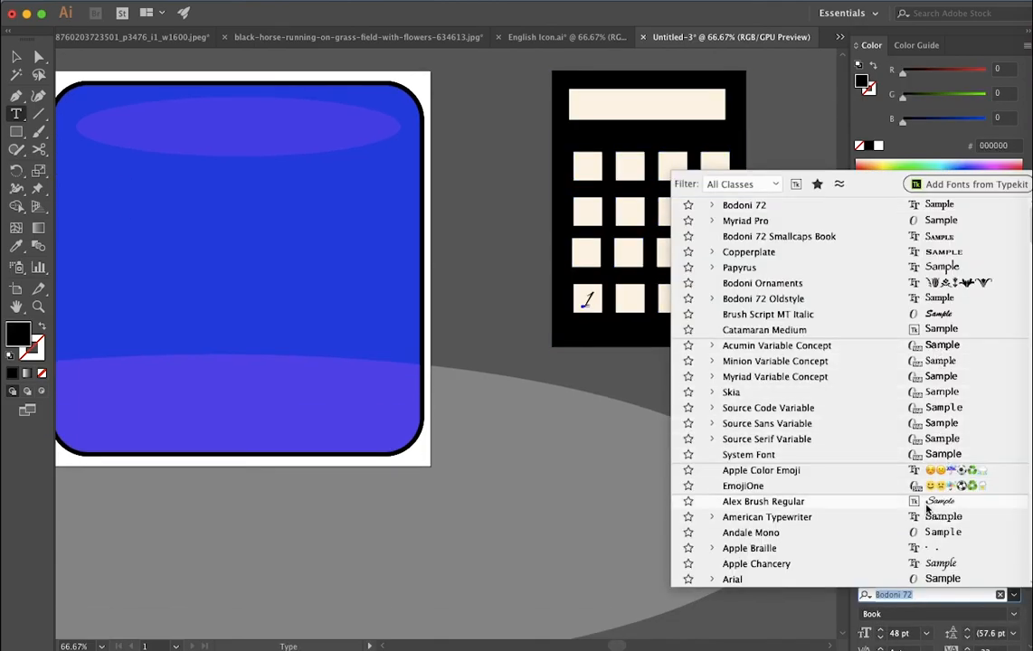
left_click(715, 474)
left_click_drag(608, 300, 602, 298)
Add "2", "3" and a plus sign to the bottom row's remaining keys and "4" to the first key above
left_click(622, 294)
type("2")
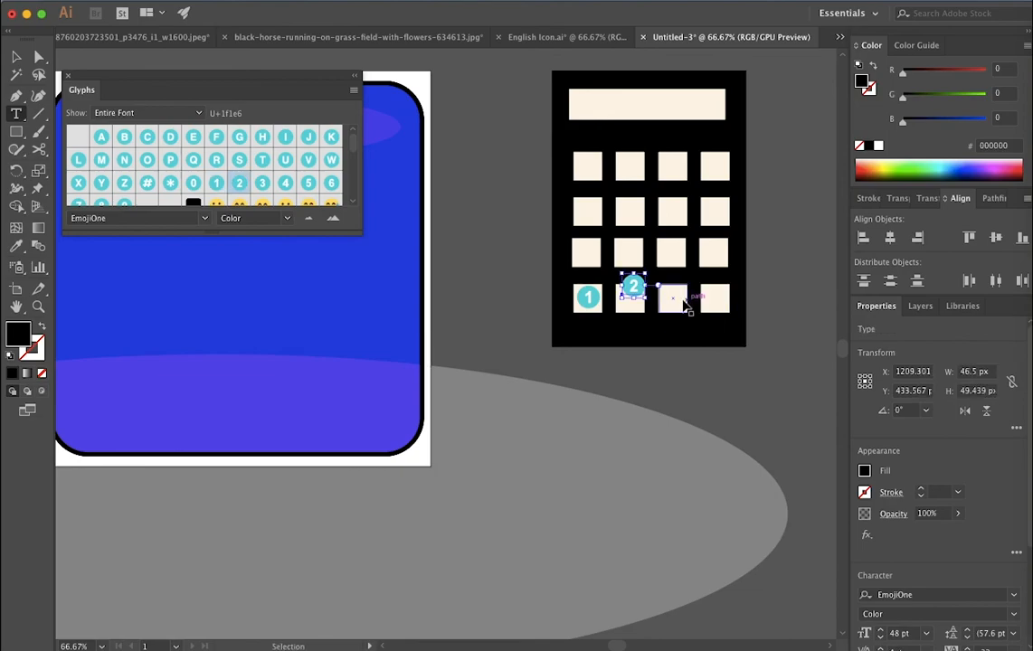
key("super+shift+a")
left_click(675, 301)
type("3")
key("super+shift+a")
left_click(592, 253)
type("4")
key("super+shift+a")
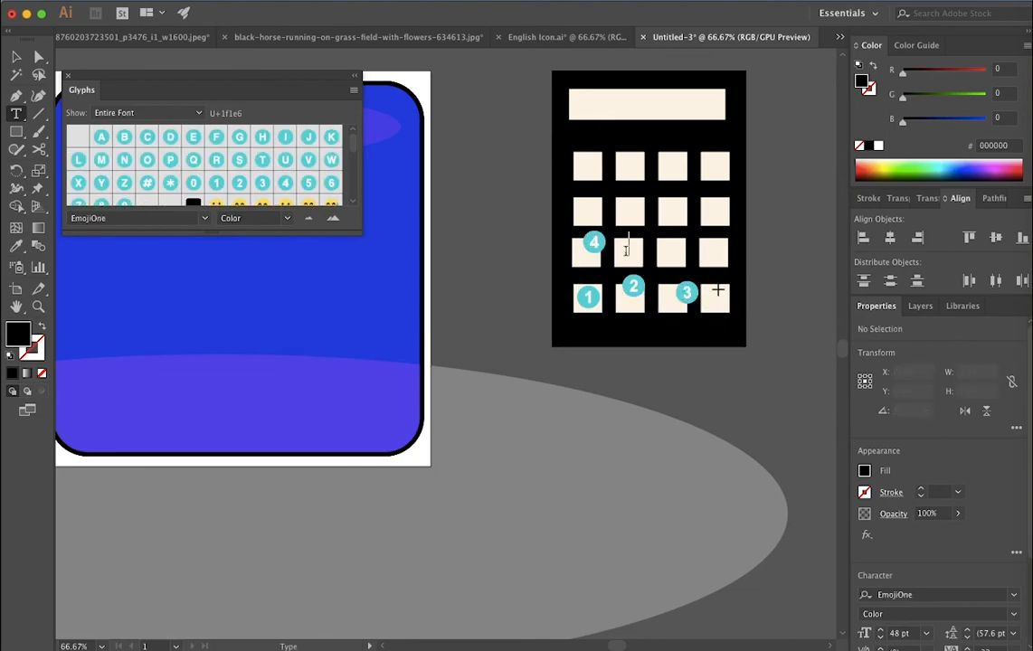
Add "5" and "6" beside the 4 and place "7", "8" and "9" on the next row up
left_click(590, 218)
type("7")
left_click(631, 217)
type("8")
left_click(671, 218)
type("9")
Center the numbers 2 to 9 and the plus sign on their keys
left_click(920, 307)
double_click(862, 329)
left_click_drag(623, 302, 626, 299)
left_click_drag(686, 295, 672, 301)
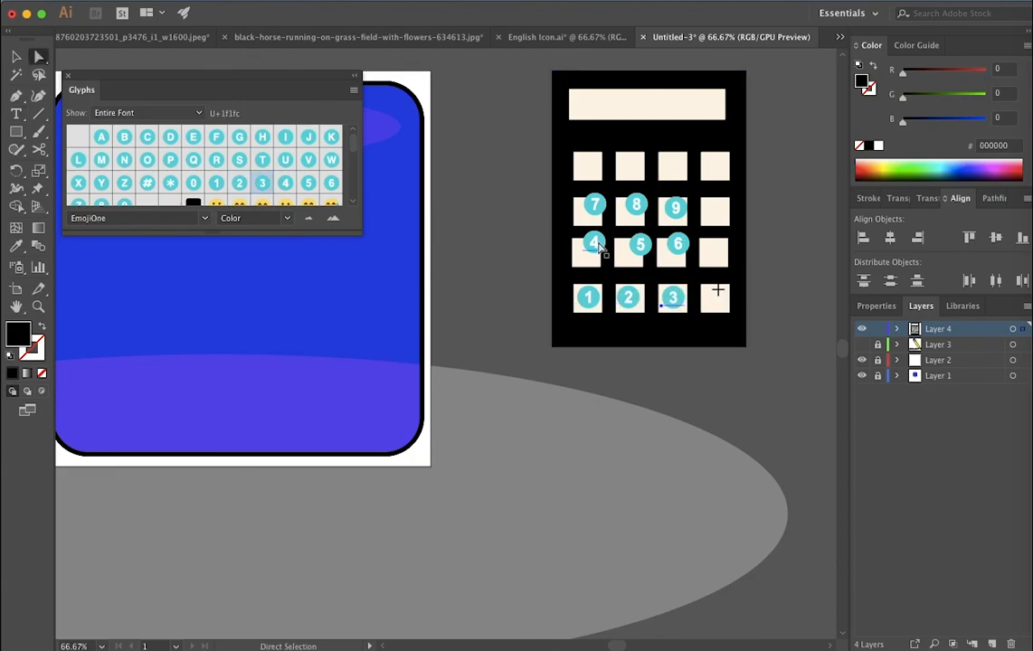
left_click_drag(595, 252, 588, 262)
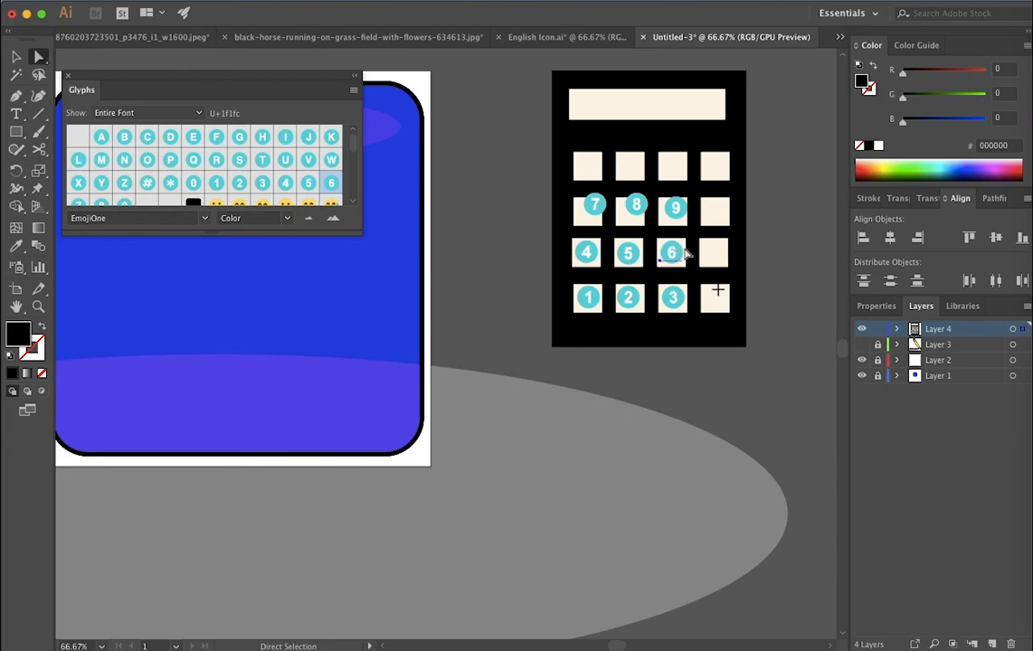
left_click_drag(677, 209, 678, 214)
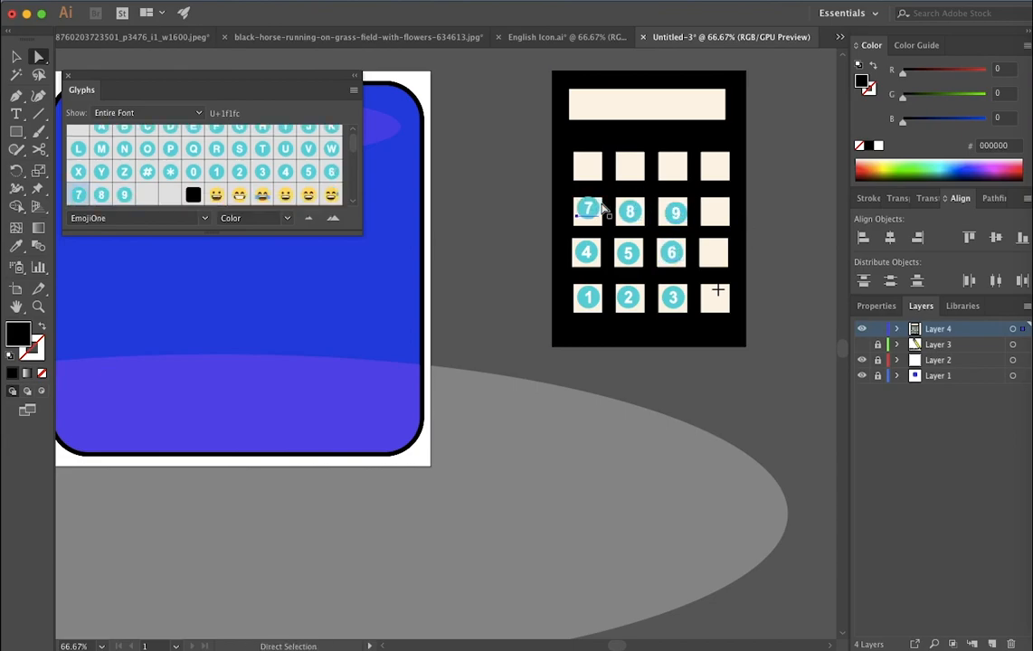
left_click_drag(718, 306, 717, 306)
Add "-", "*" and "/" to the keys above the plus sign in the last column
key("t")
left_click(710, 252)
type("-")
left_click(742, 210)
left_click(717, 210)
type("*")
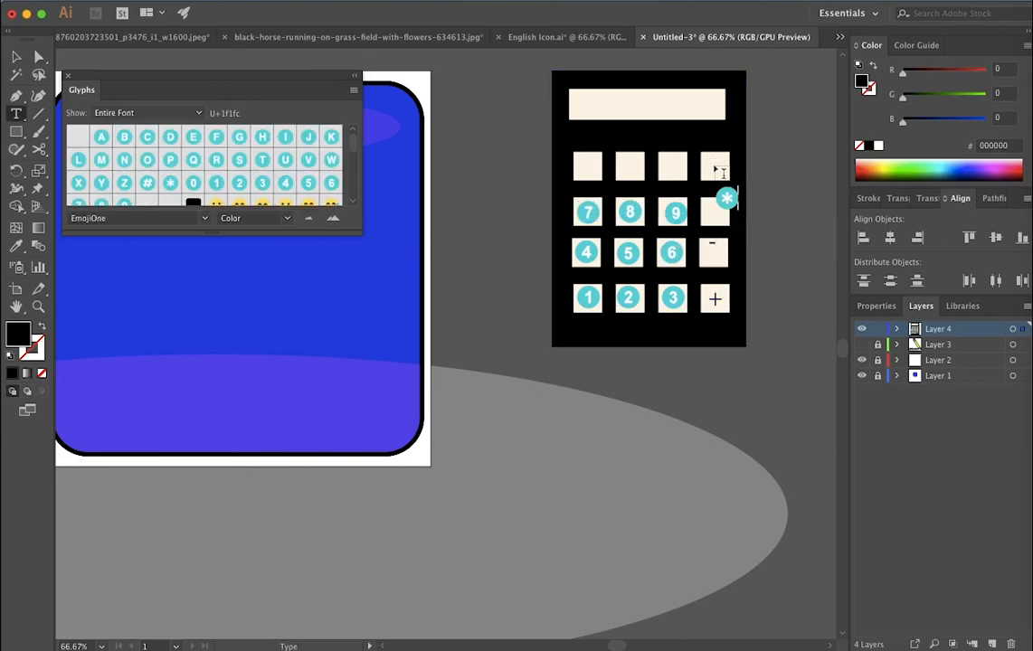
left_click(710, 167)
type("/")
left_click(203, 218)
scroll(172, 300, "down", 10)
scroll(172, 299, "up", 15)
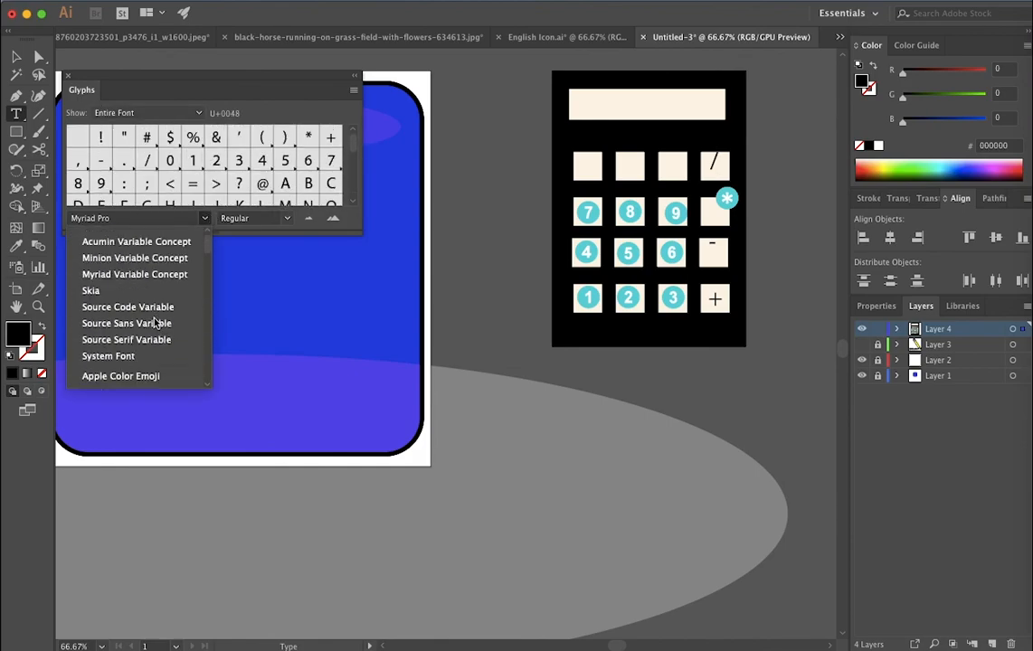
scroll(136, 362, "down", 1)
left_click(120, 375)
left_click(610, 174)
scroll(176, 181, "down", 15)
Center the minus, asterisk and slash symbols on their keys
left_click_drag(712, 248, 713, 254)
left_click_drag(730, 202, 718, 216)
left_click_drag(714, 165, 711, 169)
Select all of the calculator's parts and group them
left_click_drag(525, 59, 777, 364)
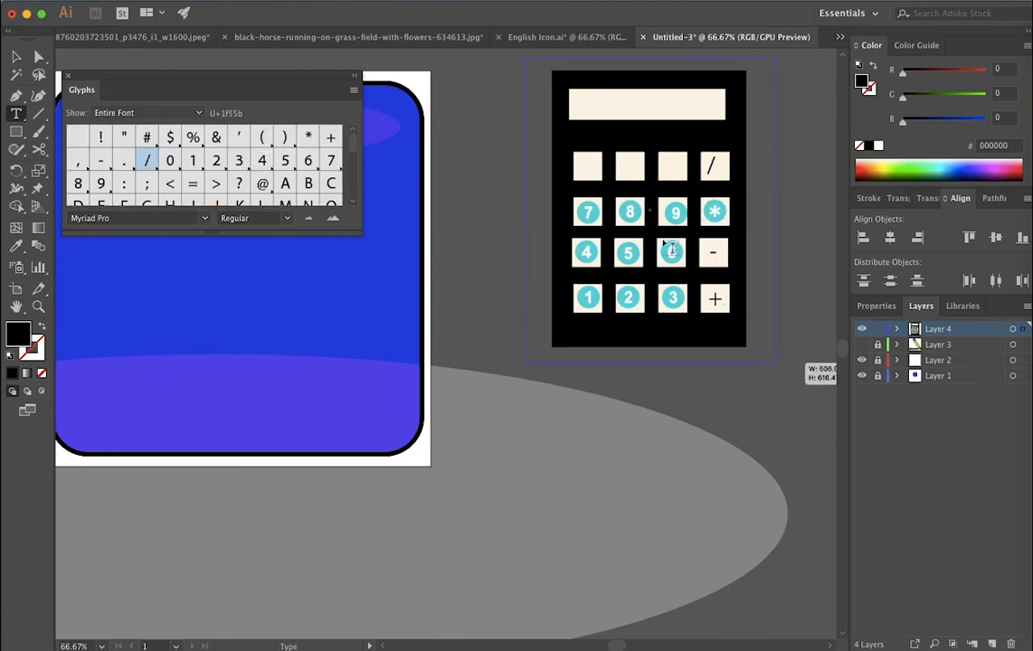
right_click(583, 238)
left_click(608, 242)
key("super+a")
right_click(673, 302)
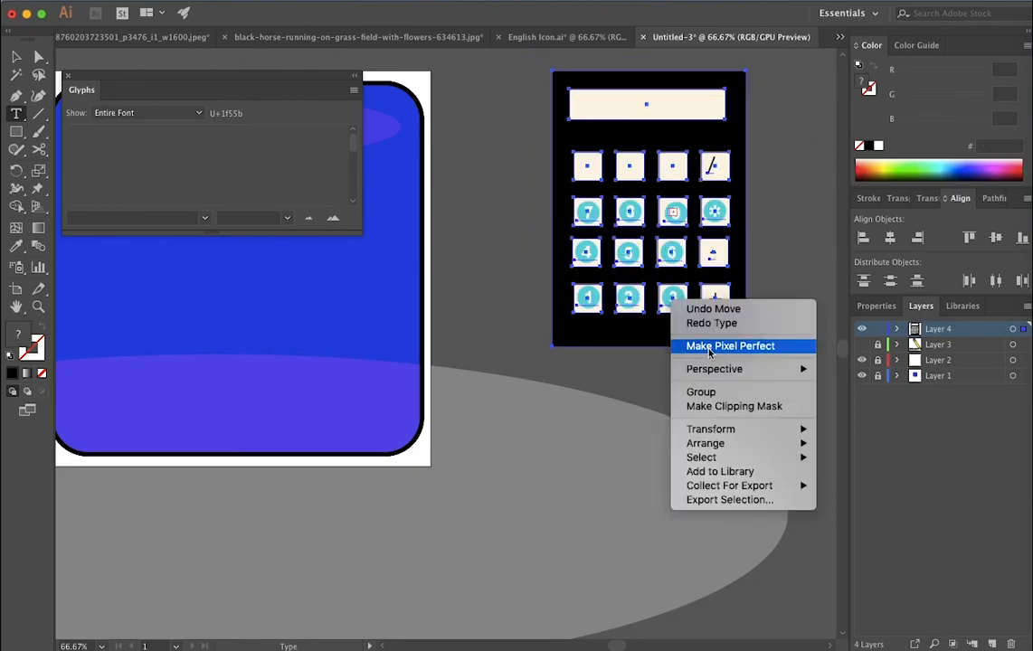
left_click(701, 392)
Close the glyph browser and move the calculator group onto the upper middle of the blue rounded square
scroll(517, 232, "left", 4)
left_click(68, 76)
left_click(16, 57)
left_click_drag(769, 163, 352, 215)
left_click_drag(354, 212, 376, 172)
Add the text "GEOMETRY" in Myriad Pro at 118 pt and place it below the calculator
key("t")
left_click(195, 407)
type("GEOMETRY")
key("super+a")
scroll(894, 635, "up", 15)
left_click_drag(423, 402, 432, 422)
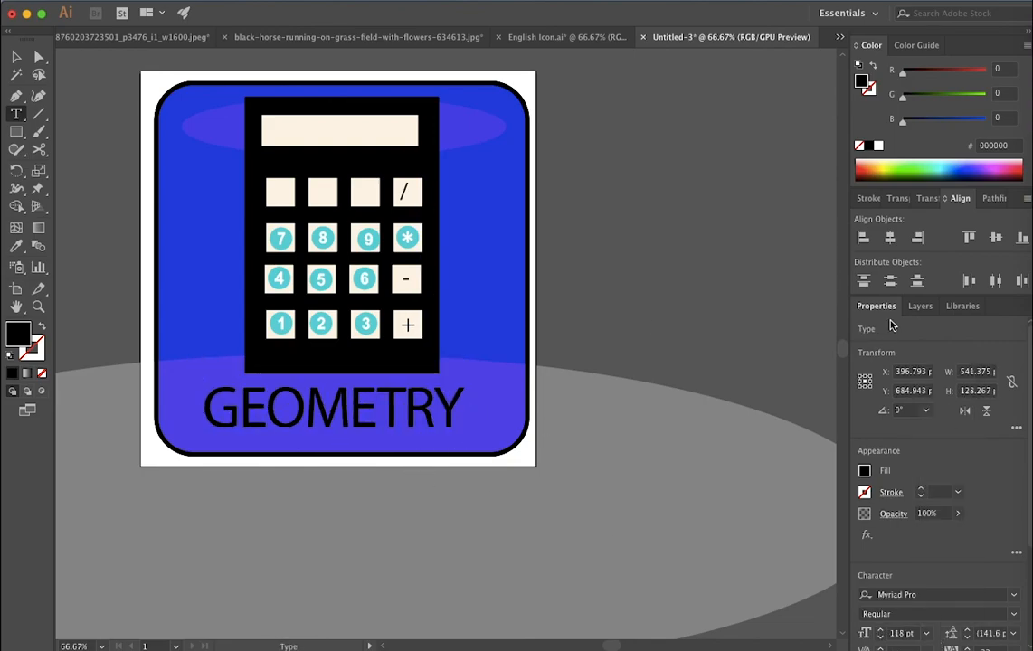
Lock and hide Layer 4, and create a new layer above it for the next icon
left_click(920, 306)
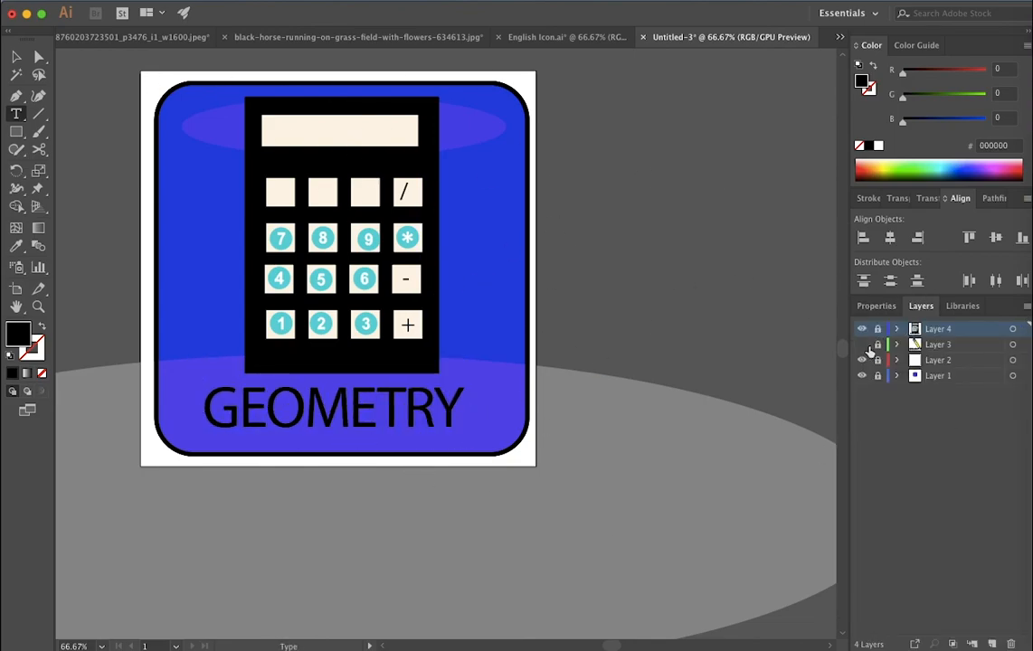
left_click(861, 329)
scroll(421, 112, "right", 5)
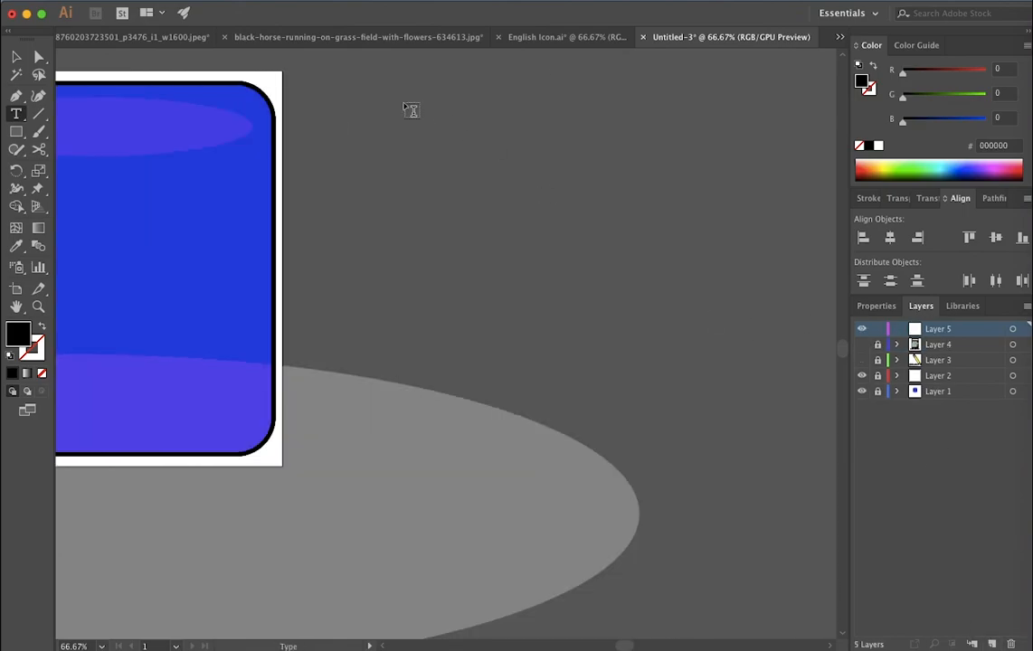
Draw a black open-laptop silhouette with the Pen tool beside the artboard, and fine-tune its inner hinge corner
left_click(381, 108)
left_click(381, 310)
left_click(511, 418)
left_click(711, 376)
left_click(597, 286)
left_click(597, 108)
left_click_drag(596, 287, 598, 281)
left_click(692, 344, "super")
Draw a screen rectangle inside the laptop lid and reshape its lower corners to follow the slanted hinge
mouse_move(387, 117)
left_mouse_down()
mouse_move(591, 261)
mouse_move(591, 275)
left_mouse_up()
mouse_move(388, 276)
left_mouse_down()
mouse_move(396, 271)
mouse_move(392, 296)
left_mouse_up()
key("a")
left_click(554, 291)
left_click(559, 261)
Fill the laptop's screen with light purple AA9FFF
left_click(877, 306)
left_click(865, 472)
left_click_drag(813, 425, 808, 427)
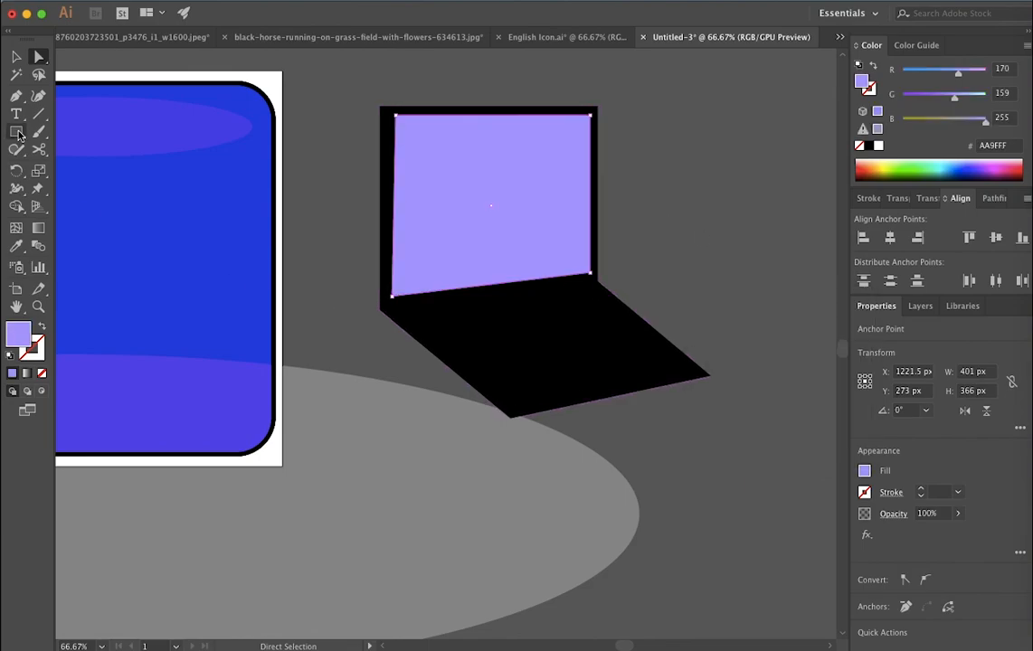
left_click_drag(425, 328, 500, 314)
left_click_drag(445, 346, 527, 305)
key("super+z")
key("super+z")
key("super+z")
key("super+z")
key("super+z")
key("super+z")
key("super+z")
key("super+z")
Reshape the laptop base by raising its far right corner and its front corner to flatten the perspective
left_click(711, 377)
key("a")
left_click_drag(712, 378, 715, 332)
key("super+z")
key("super+z")
key("super+shift+a")
left_click_drag(511, 417, 527, 399)
key("m")
left_click(482, 319)
key("Escape")
Draw a four-sided keyboard area on the laptop base with the Pen tool and fill it with light blue 6ADFFF
left_click(16, 97)
left_click(408, 316)
left_click(481, 362)
left_click(653, 320)
left_click(590, 287)
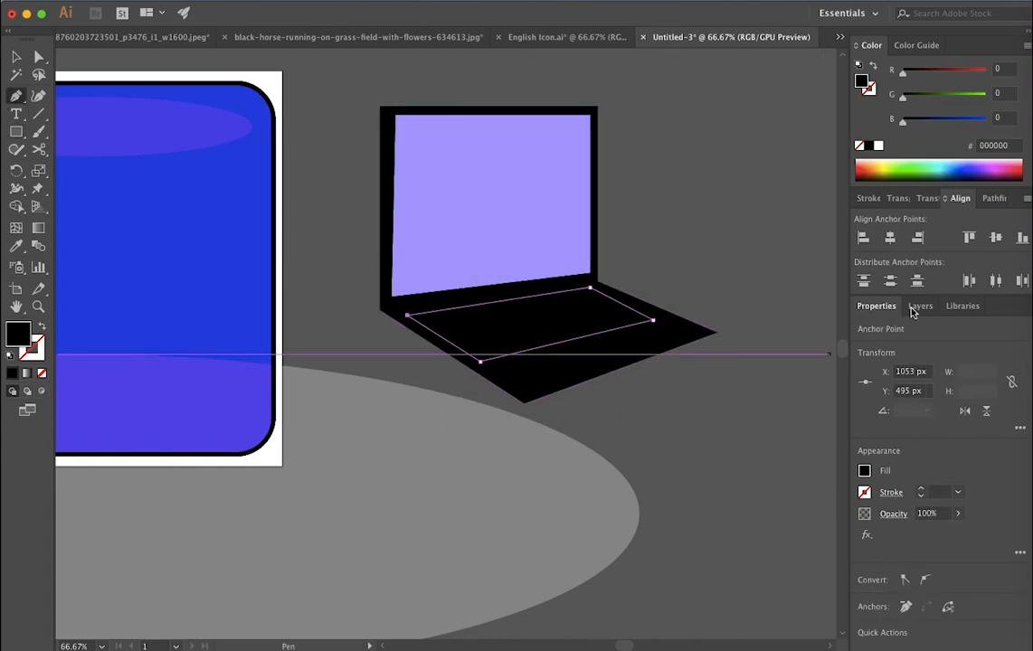
left_click(865, 471)
left_click(783, 434)
Draw a small light blue four-sided trackpad in front of the keyboard area with the Pen tool
left_click(565, 354)
left_click(618, 339)
left_click(645, 349)
left_click(590, 372)
left_click(722, 387, "super")
Draw a panel about 301 × 285 px inside the purple screen and give it the default white fill and black stroke
left_click(563, 135)
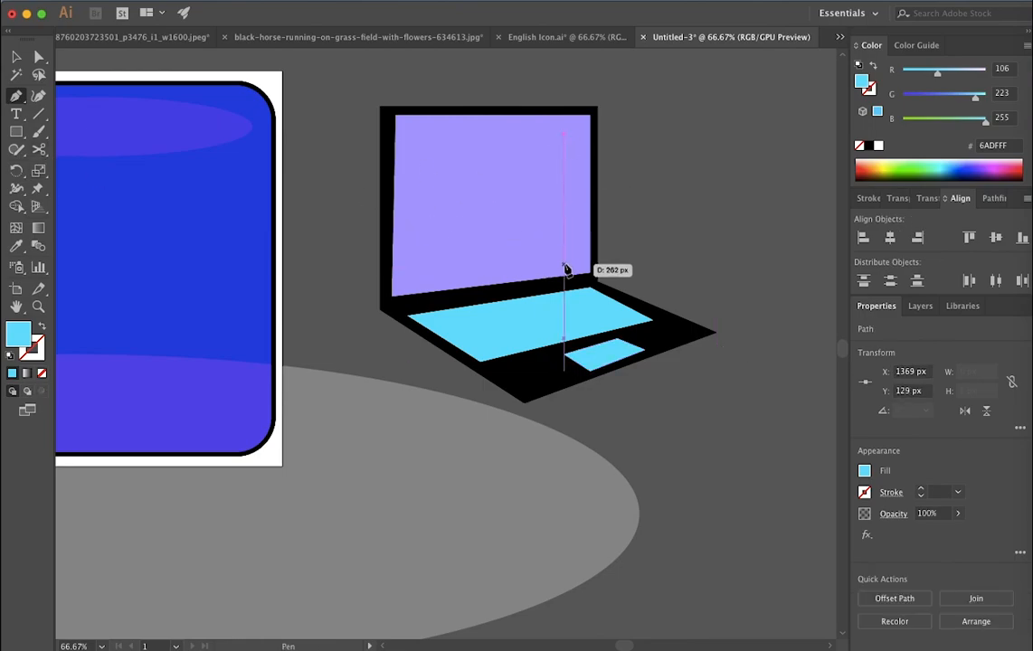
left_click(563, 264)
left_click(415, 274)
left_click(416, 135)
left_click(562, 135)
key("d")
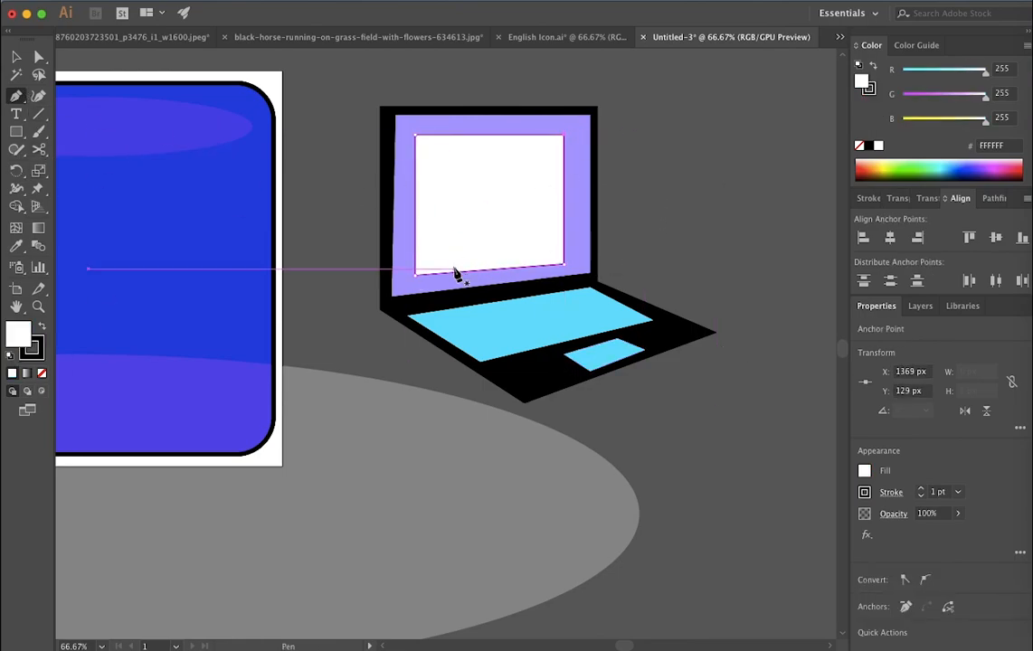
left_click(491, 205)
left_click(544, 209, "super")
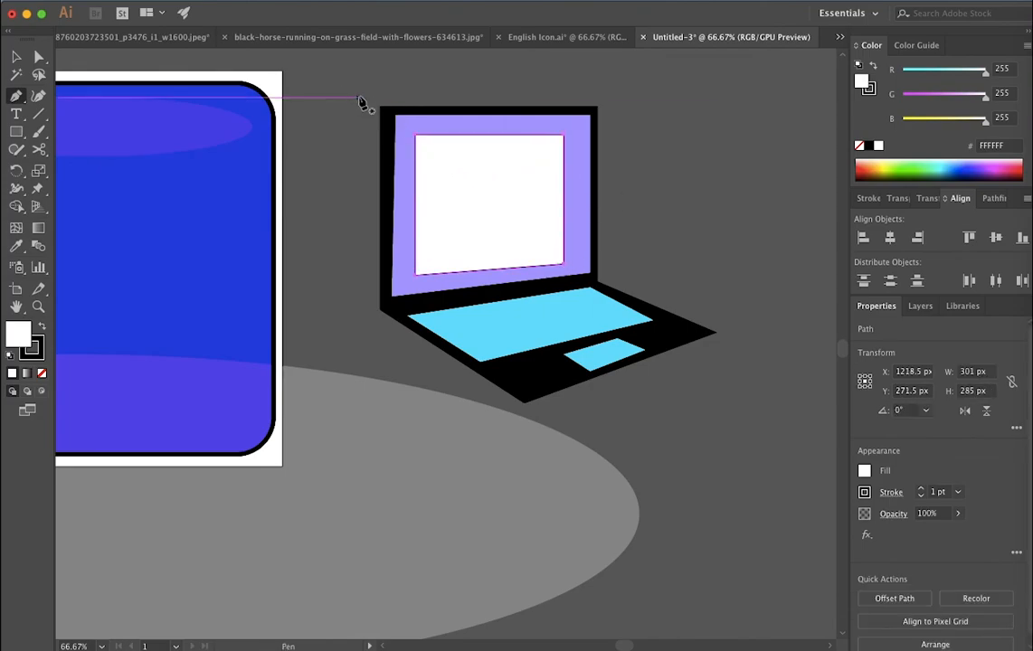
Capture a screenshot of the whole screen and place it as an image in the document
key("super+a")
key("super+shift+3")
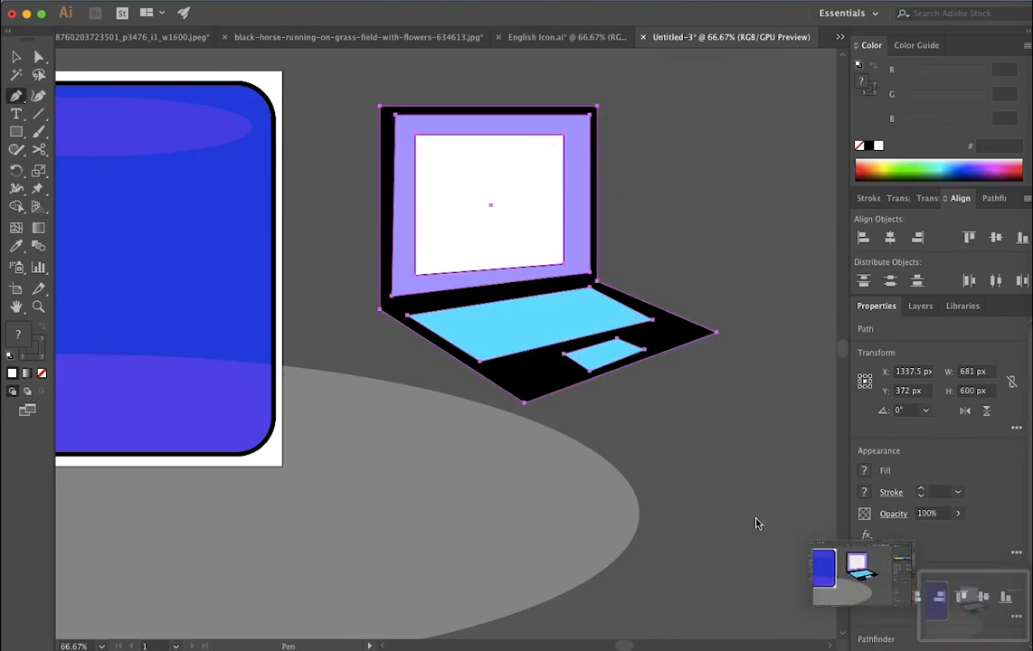
left_click_drag(976, 605, 84, 259)
left_click_drag(201, 269, 360, 281)
key("super+z")
Scale the screenshot image down to about 357 × 229 px and move it over the laptop screen
key("v")
left_click_drag(150, 123, 501, 161)
left_click_drag(790, 518, 457, 315)
left_click_drag(267, 194, 595, 247)
left_click_drag(784, 366, 582, 239)
left_click_drag(483, 215, 494, 235)
Move the corners of the white panel outward until it nearly fills the purple screen
left_click(39, 57)
left_click_drag(593, 260, 560, 251)
mouse_move(559, 252)
left_mouse_down()
mouse_move(559, 242)
mouse_move(578, 262)
left_mouse_up()
left_click(517, 144)
left_click_drag(563, 136, 584, 121)
left_click(626, 121)
left_click_drag(436, 122, 402, 121)
left_click_drag(436, 260, 398, 284)
Move the screenshot image off the laptop into the empty space to the right of its screen
left_click_drag(584, 250, 811, 211)
left_click(574, 257)
right_click(546, 239)
left_click(586, 361)
left_click(638, 230)
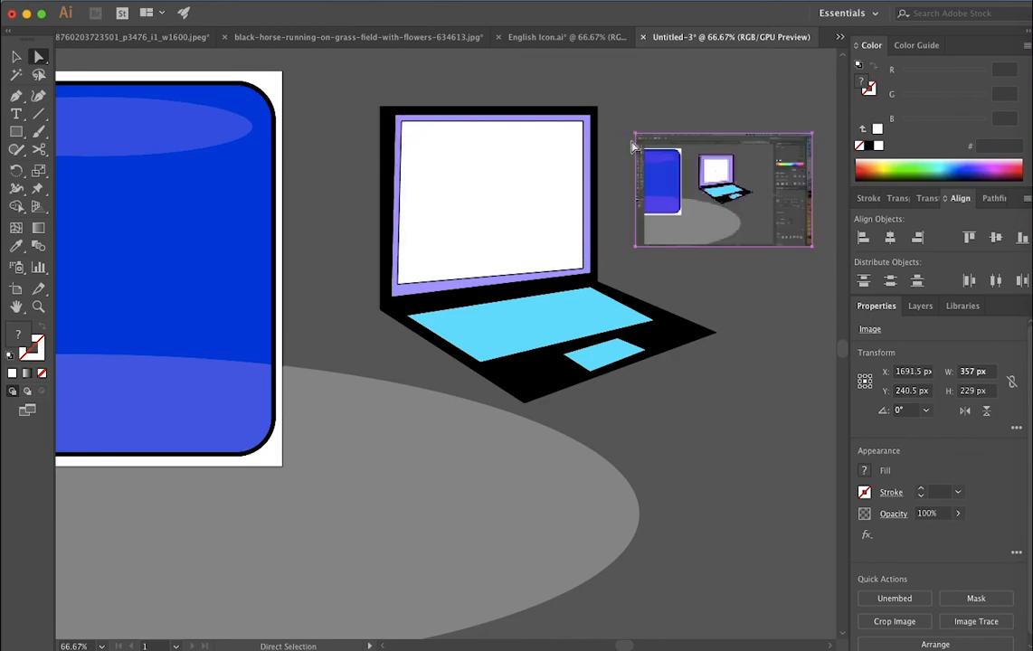
left_click_drag(635, 143, 637, 152)
right_click(708, 232)
mouse_move(814, 339)
left_click(887, 405)
key("Escape")
Shear the screenshot image by 355° along an axis angle of 57° to match the laptop screen's slant
right_click(721, 239)
mouse_move(764, 341)
left_click(900, 429)
left_click_drag(480, 324, 480, 312)
left_click_drag(484, 221, 490, 223)
left_click_drag(480, 312, 479, 309)
left_click_drag(488, 222, 503, 219)
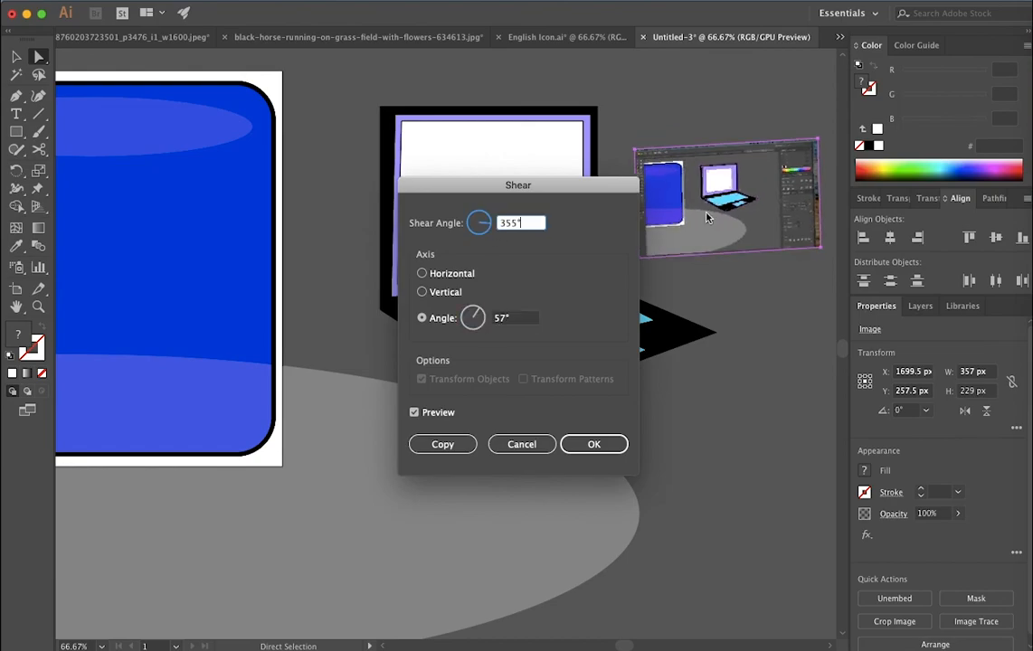
left_click(594, 444)
Move the sheared screenshot image onto the white panel and scale it down to fit inside
left_click_drag(709, 212, 477, 213)
left_click_drag(590, 204, 576, 208)
key("v")
left_click_drag(389, 263, 410, 250)
left_click(672, 384)
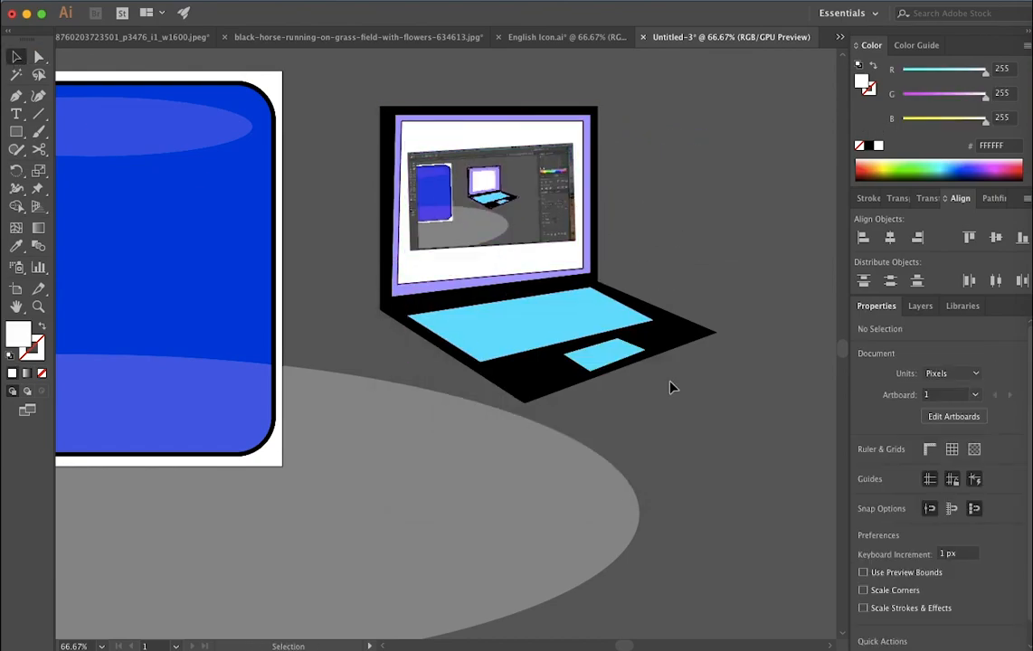
Group all the laptop parts, move the group onto the blue rounded square, and scale it down to fit
left_click_drag(360, 89, 748, 415)
right_click(480, 246)
left_click(511, 320)
scroll(452, 531, "left", 6)
left_click_drag(764, 261, 312, 265)
left_click_drag(551, 407, 521, 381)
left_click_drag(410, 323, 441, 316)
Add the black text label MULTIMEDIA below the laptop in the lower part of the icon
key("t")
left_click(226, 419)
type("MULTIMEDIA")
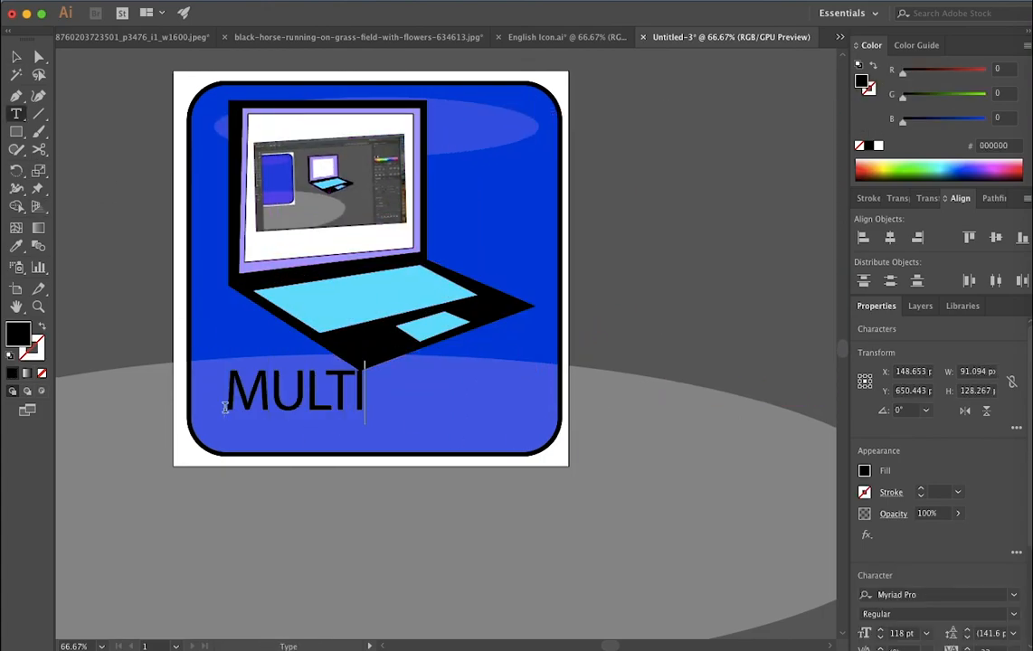
left_click(651, 296)
key("super+z")
key("v")
Lock and hide Layer 5, leaving only the icon background layers visible
left_click(921, 307)
left_click(878, 329)
left_click(862, 329)
left_click(862, 330)
left_click(862, 345)
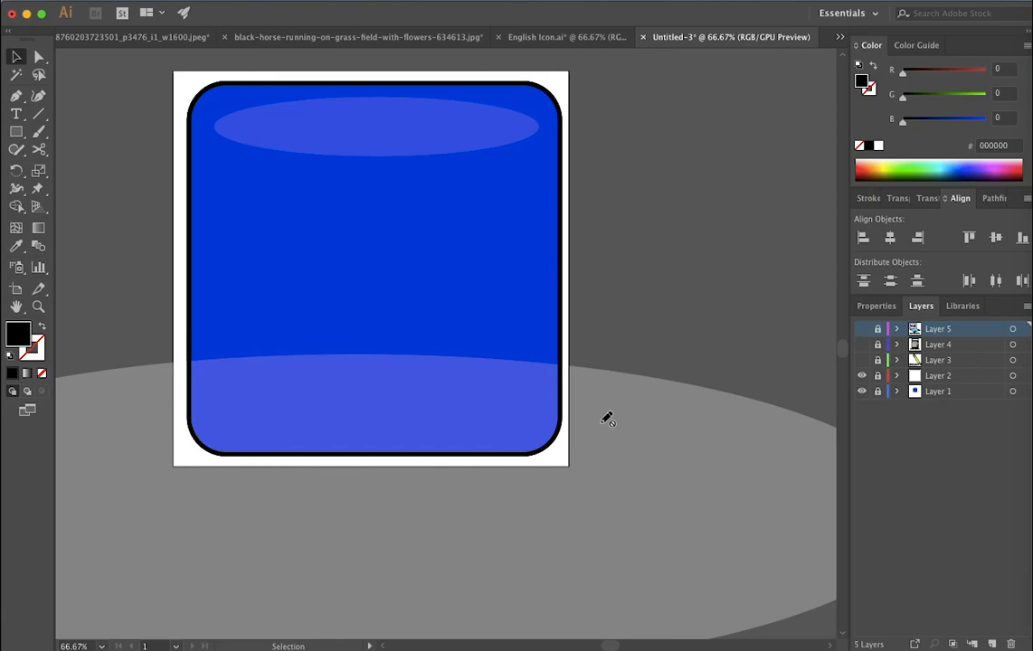